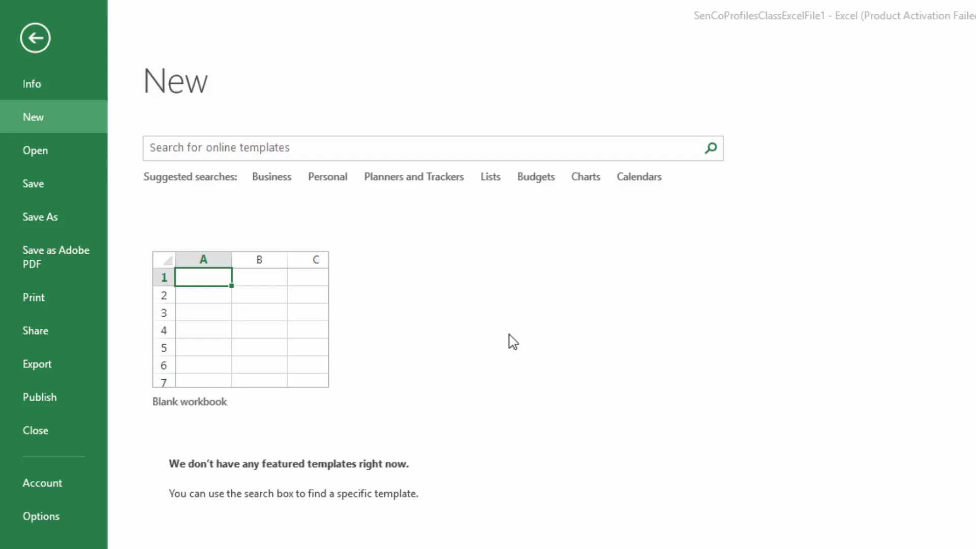
- Create a blank workbook and select a few individual cells, finishing on cell A1
{"action": "left_click", "coordinate": [250, 331]}
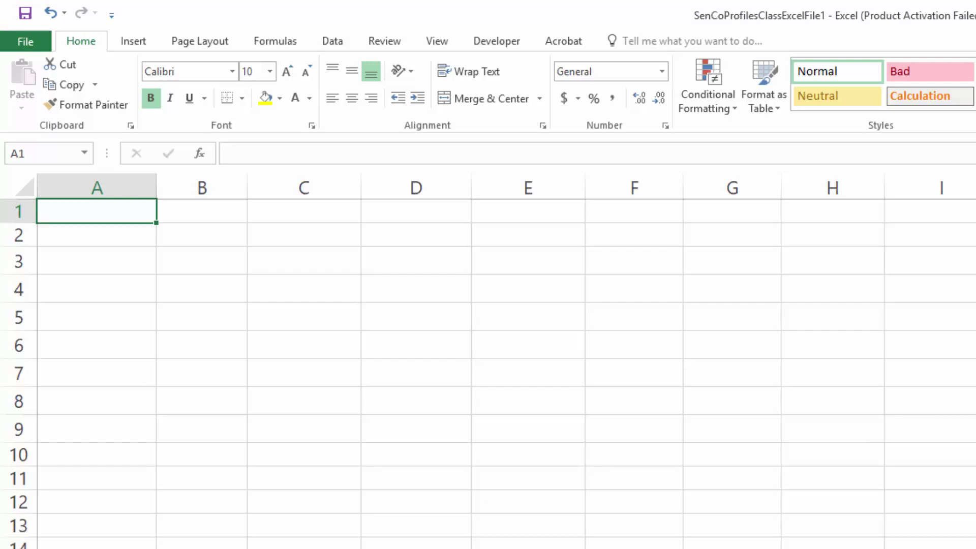
{"action": "left_click", "coordinate": [203, 262]}
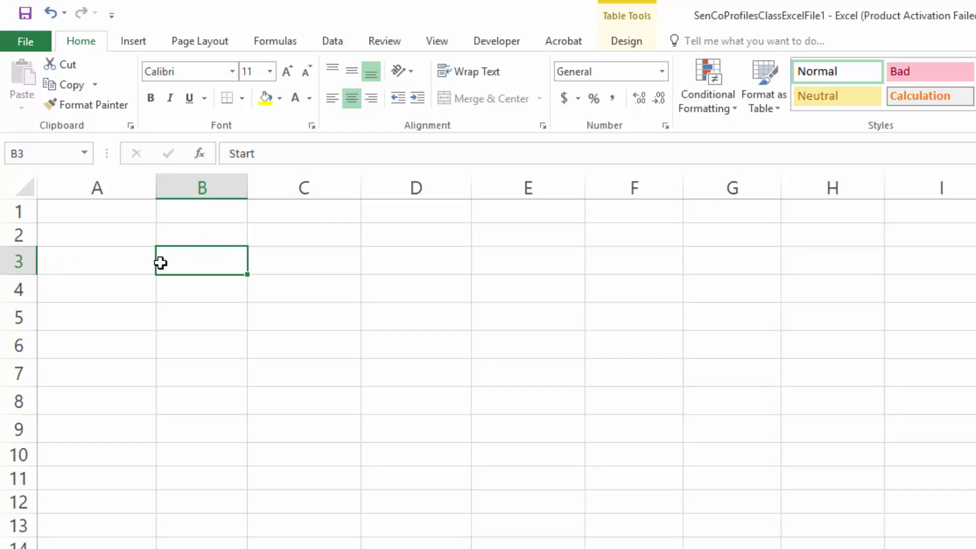
{"action": "left_click", "coordinate": [107, 264]}
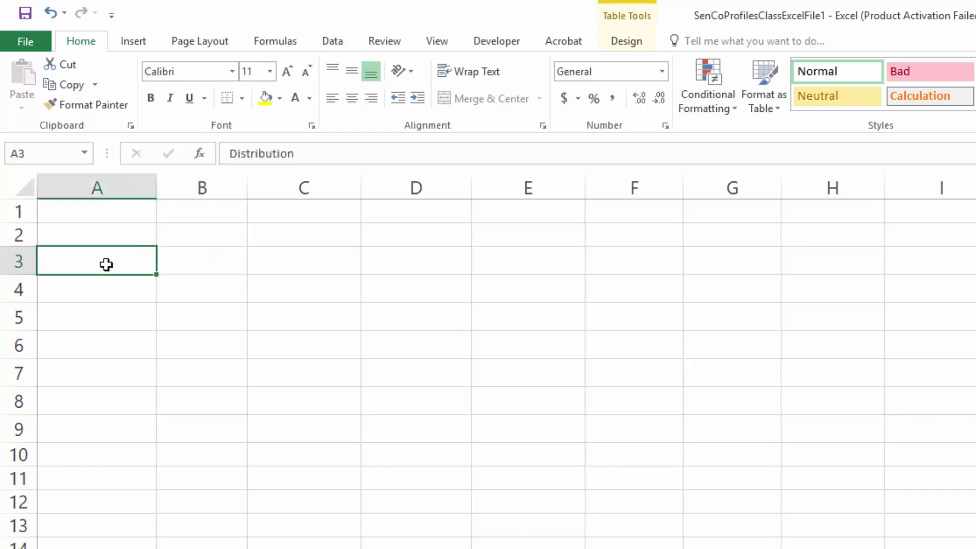
{"action": "left_click", "coordinate": [111, 314]}
{"action": "left_click", "coordinate": [308, 347]}
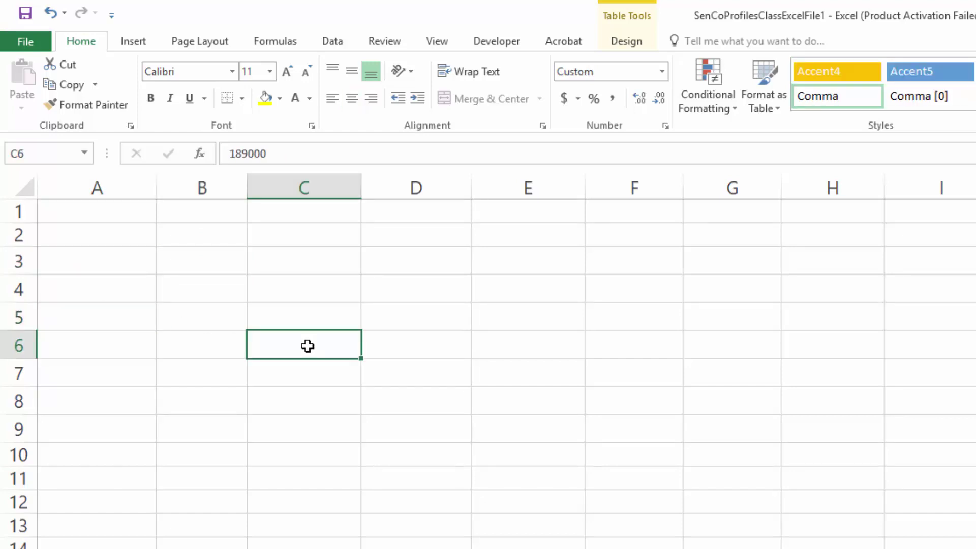
{"action": "left_click", "coordinate": [109, 210]}
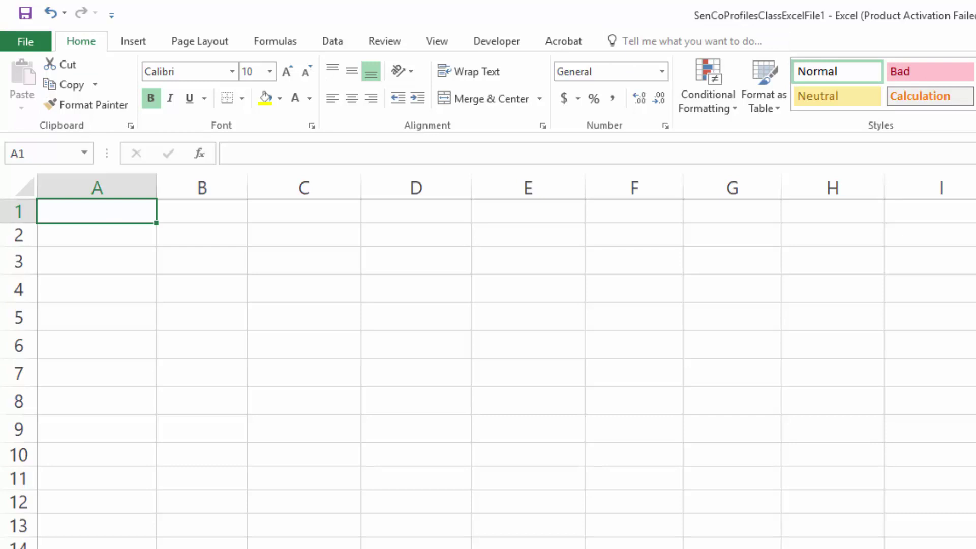
{"action": "left_click", "coordinate": [141, 46]}
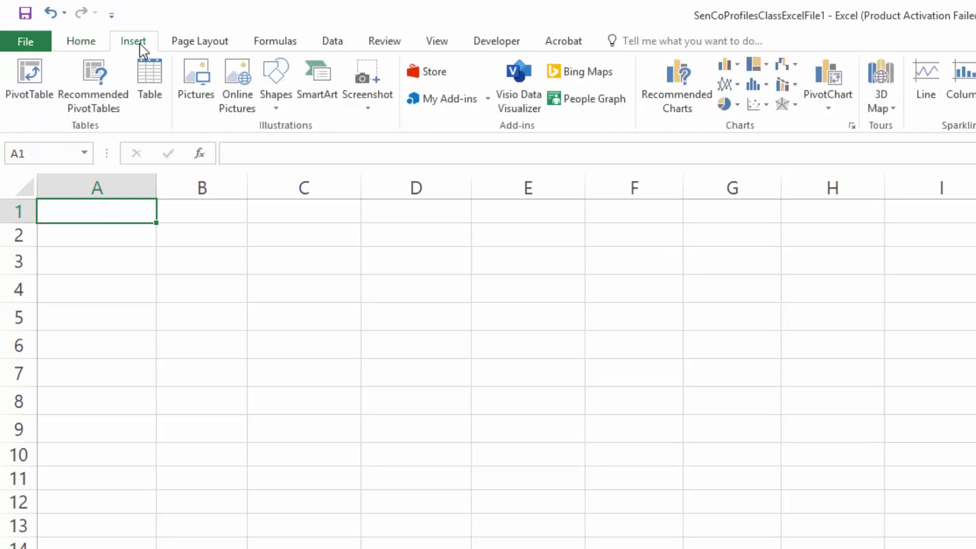
{"action": "left_click", "coordinate": [193, 44]}
{"action": "left_click", "coordinate": [277, 48]}
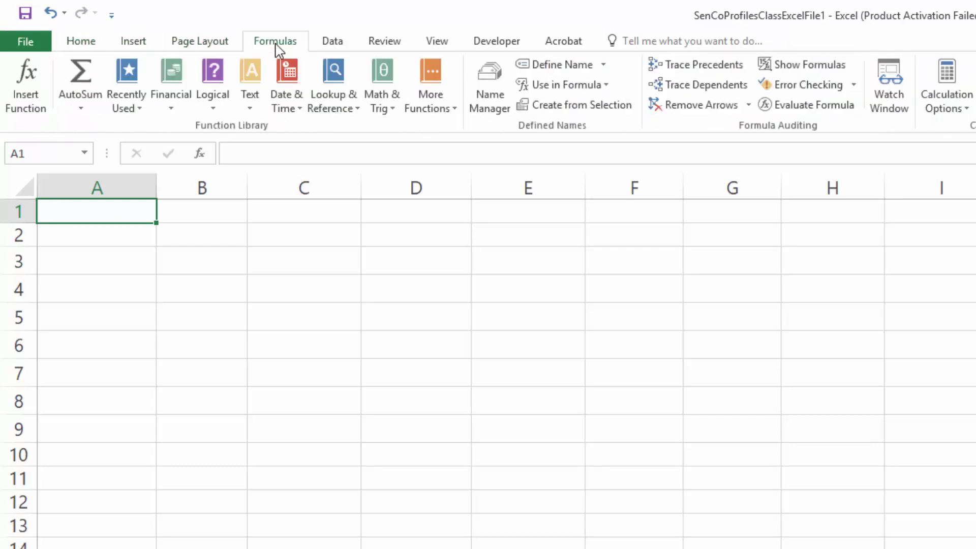
{"action": "left_click", "coordinate": [87, 48]}
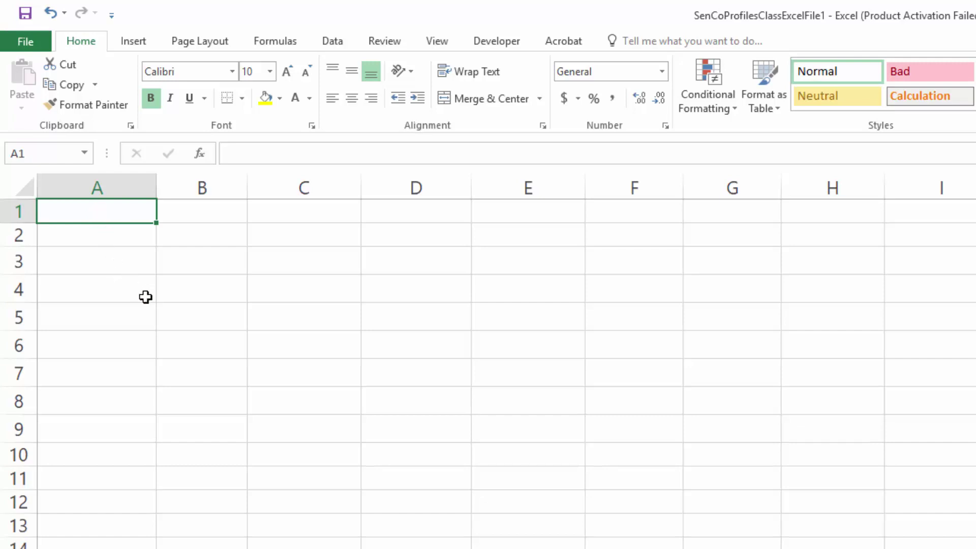
- Enter the company title "Senco Profiles Inc." in cell A1
{"action": "type", "text": "Senco"}
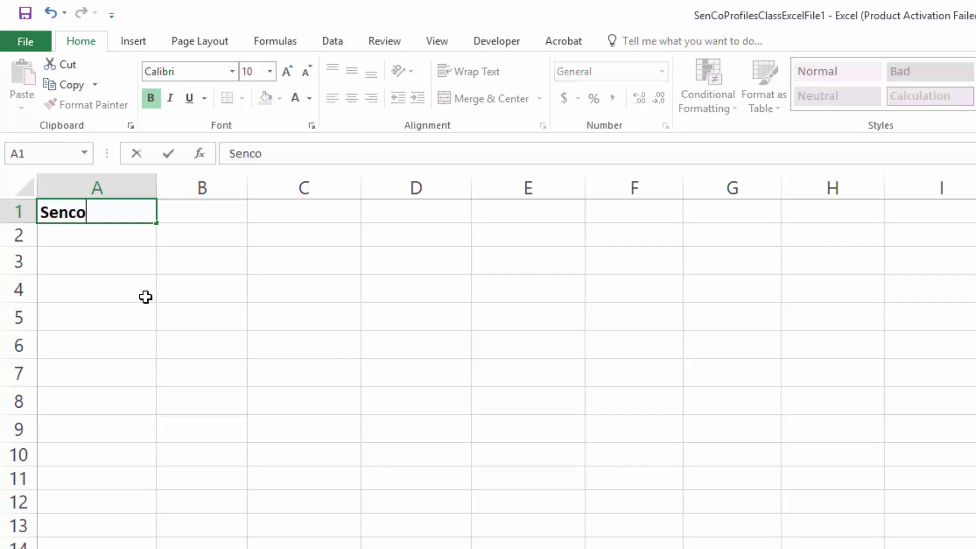
{"action": "type", "text": " Profi"}
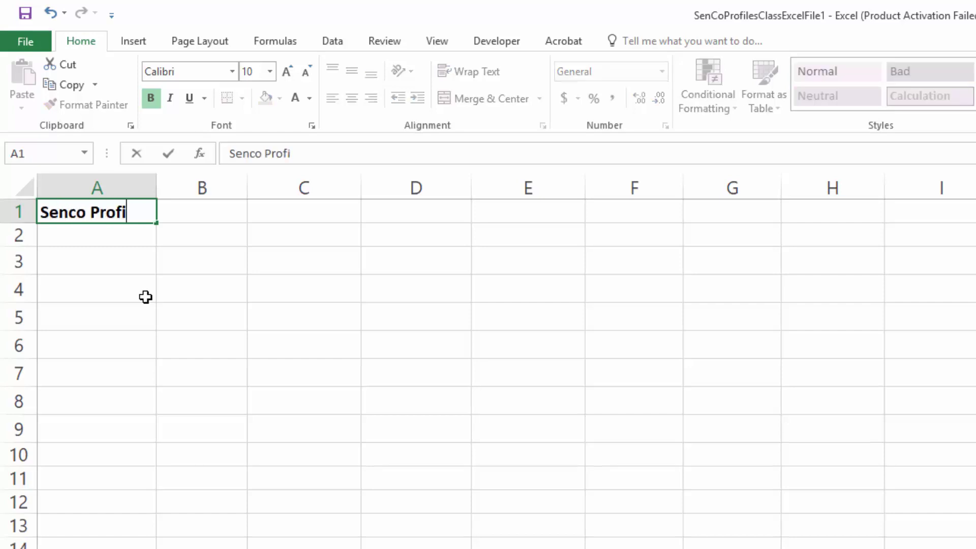
{"action": "type", "text": "les Inc."}
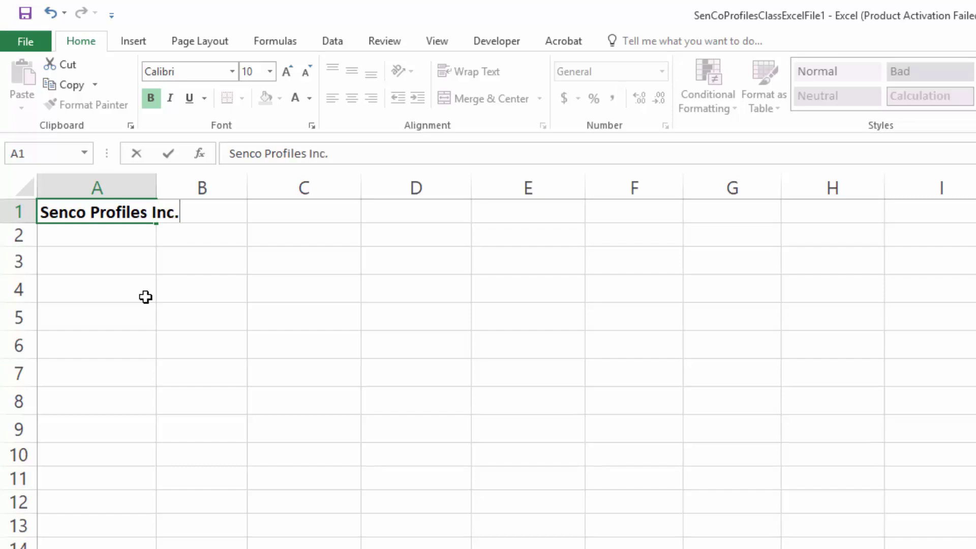
{"action": "key", "text": "Tab"}
- Enter the report title "2018-2021 Inventory & Logististics Analysis" in cell C1
{"action": "key", "text": "Tab"}
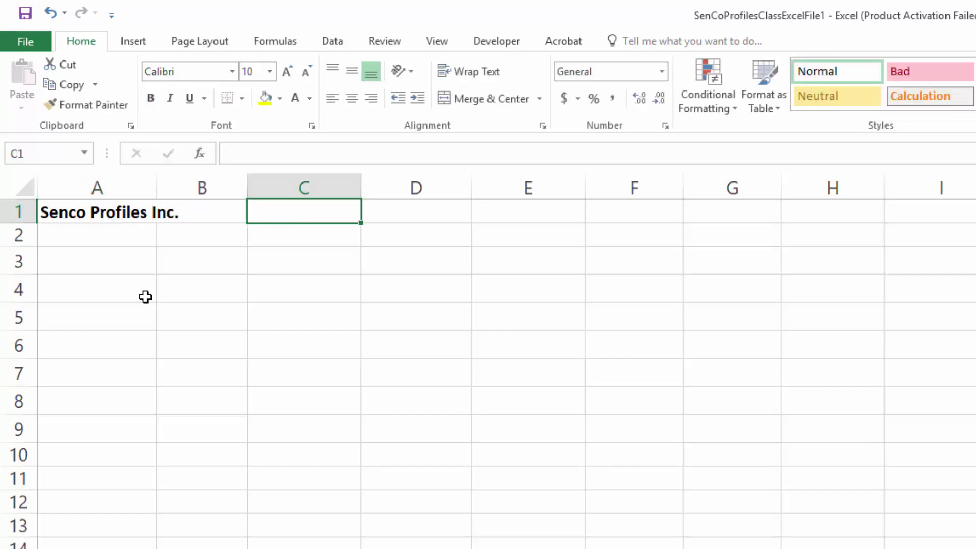
{"action": "type", "text": "2018"}
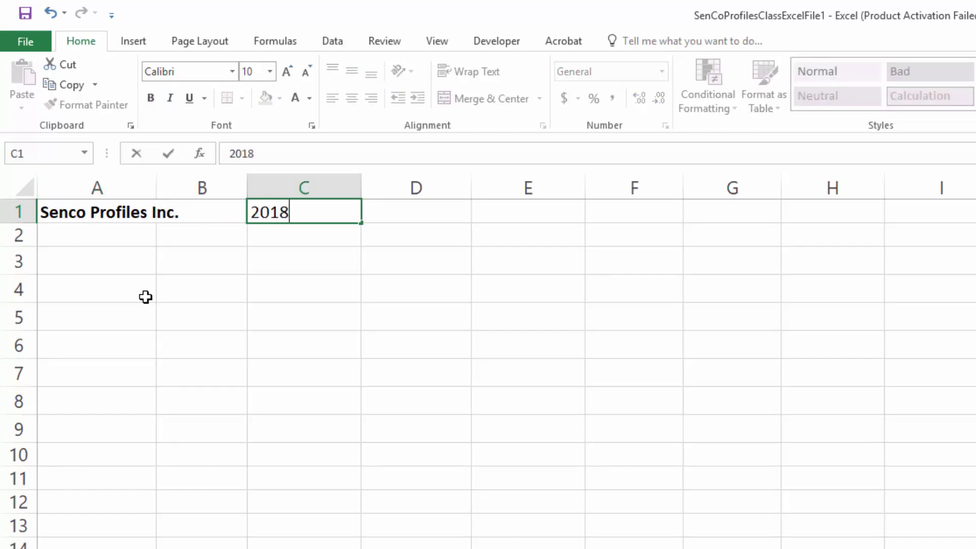
{"action": "type", "text": "-2021"}
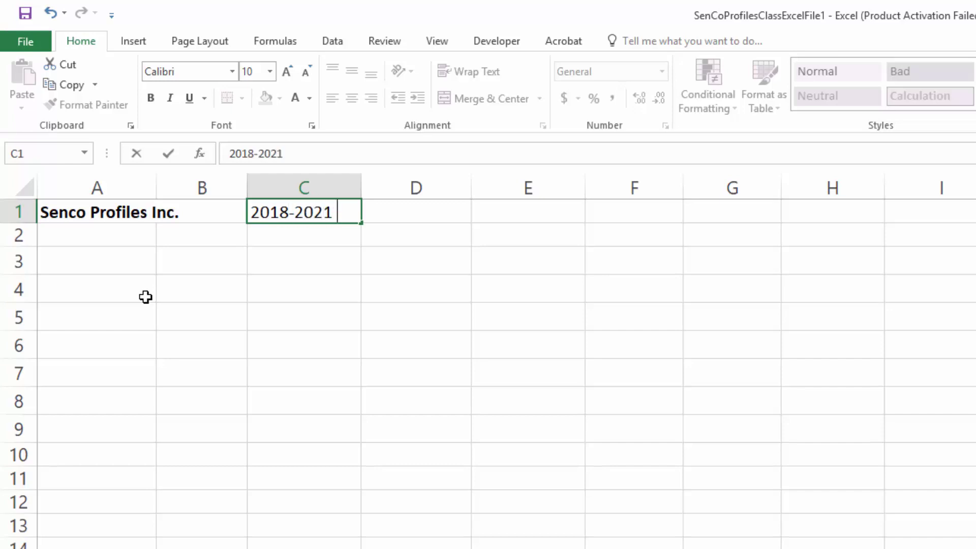
{"action": "type", "text": " Inventory "}
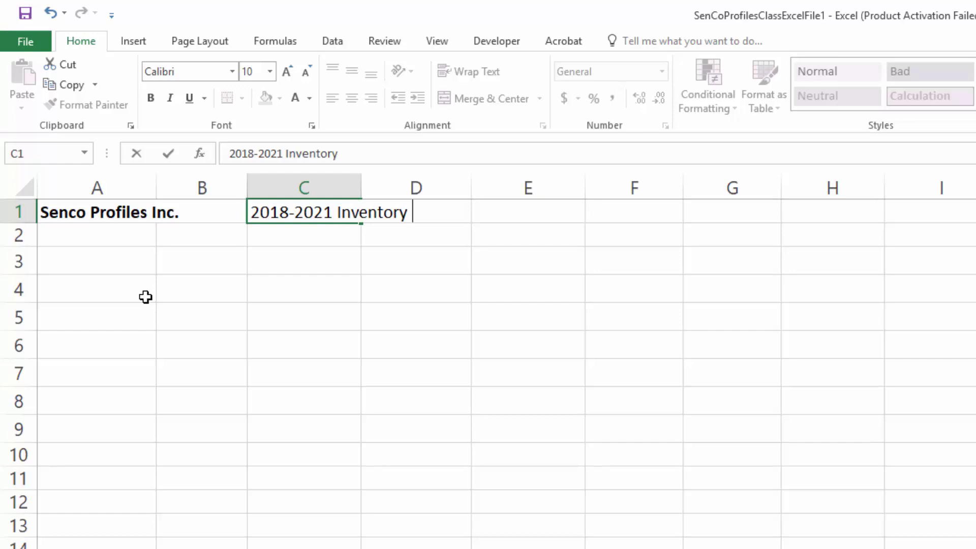
{"action": "type", "text": "& Logisti"}
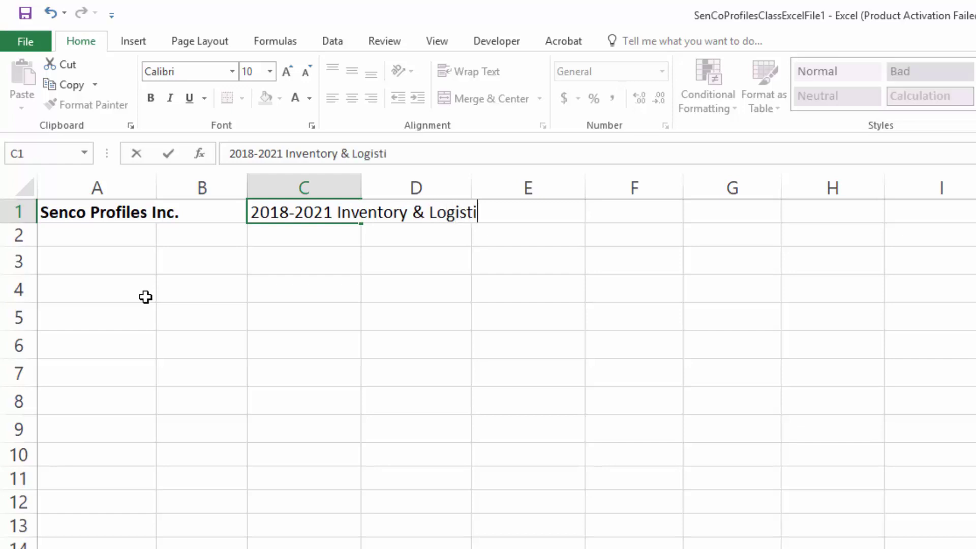
{"action": "type", "text": "ction"}
{"action": "key", "text": "BackSpace"}
{"action": "key", "text": "BackSpace"}
{"action": "key", "text": "BackSpace"}
{"action": "key", "text": "BackSpace"}
{"action": "key", "text": "BackSpace"}
{"action": "type", "text": "stics"}
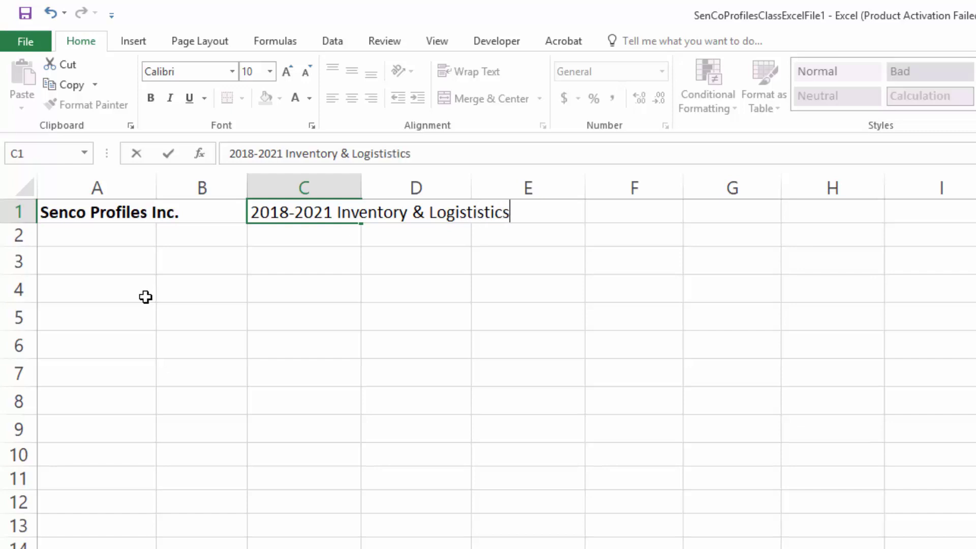
{"action": "type", "text": " Analysis"}
{"action": "key", "text": "Tab"}
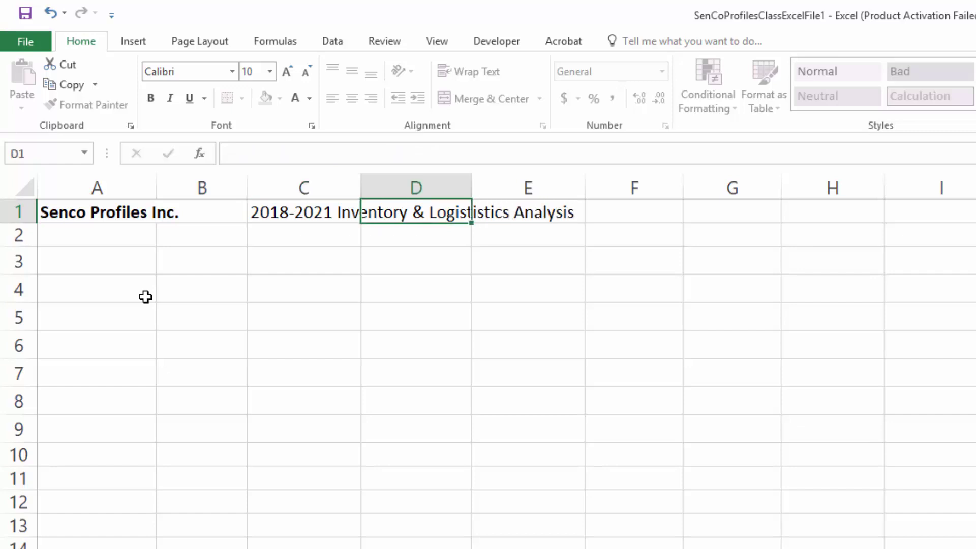
- Inspect the contents of cells C1, D1 and E1 to see which cell holds the overflowing report title
{"action": "key", "text": "Tab"}
{"action": "key", "text": "Tab"}
{"action": "key", "text": "Tab"}
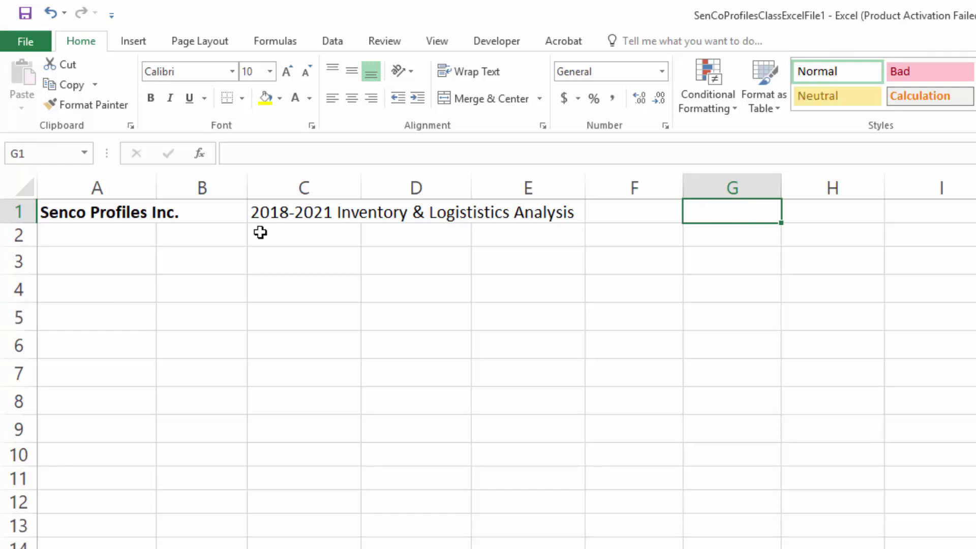
{"action": "left_click", "coordinate": [291, 213]}
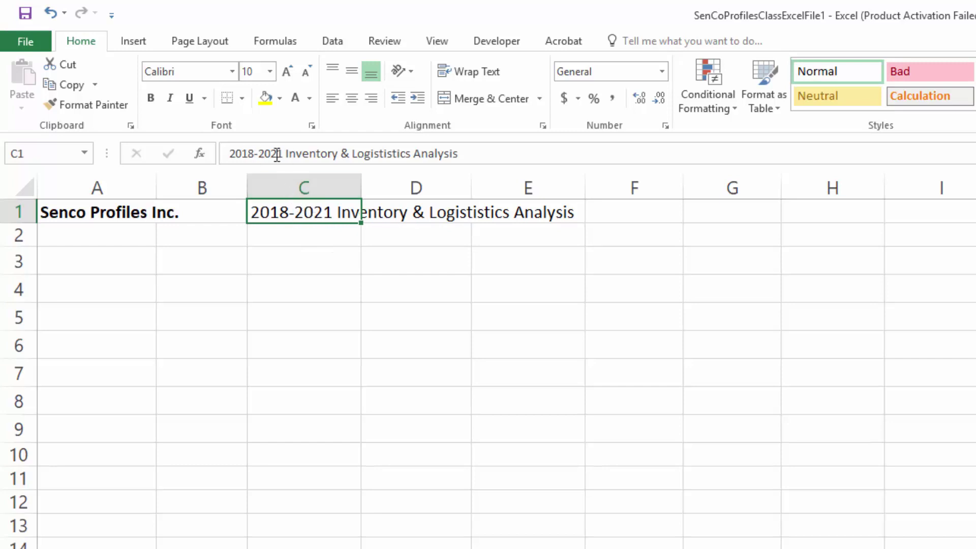
{"action": "left_click", "coordinate": [417, 213]}
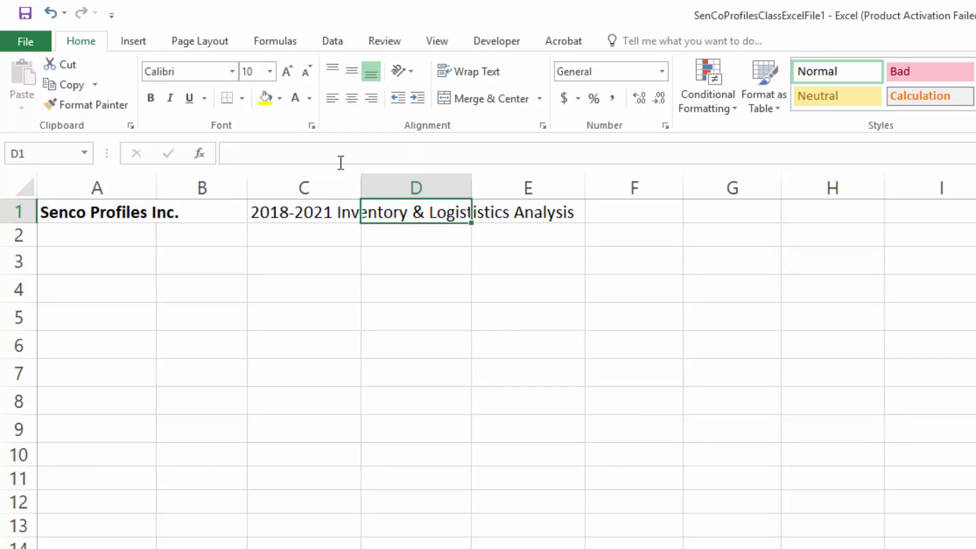
{"action": "left_click", "coordinate": [493, 214]}
{"action": "left_click", "coordinate": [322, 212]}
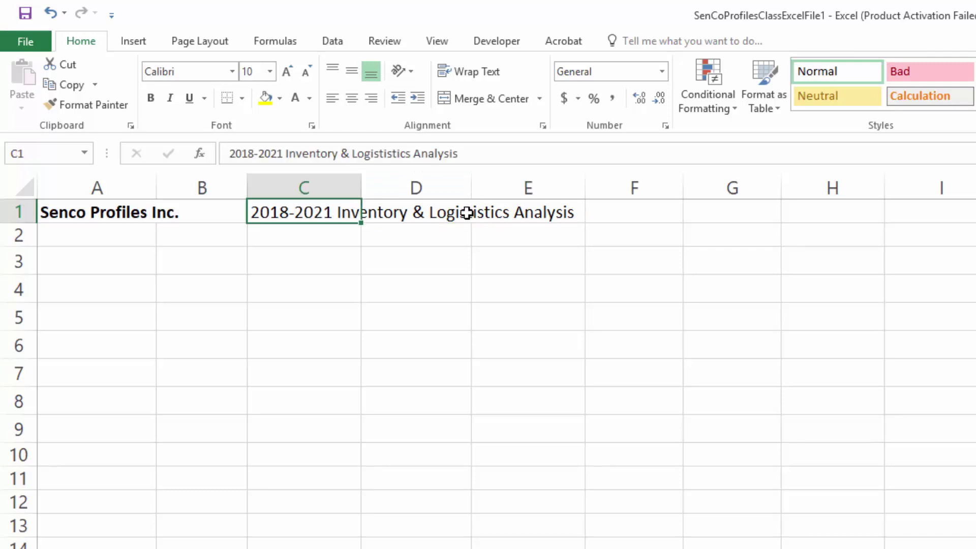
- Increase the font size of cell G1 to 14
{"action": "left_click", "coordinate": [720, 215]}
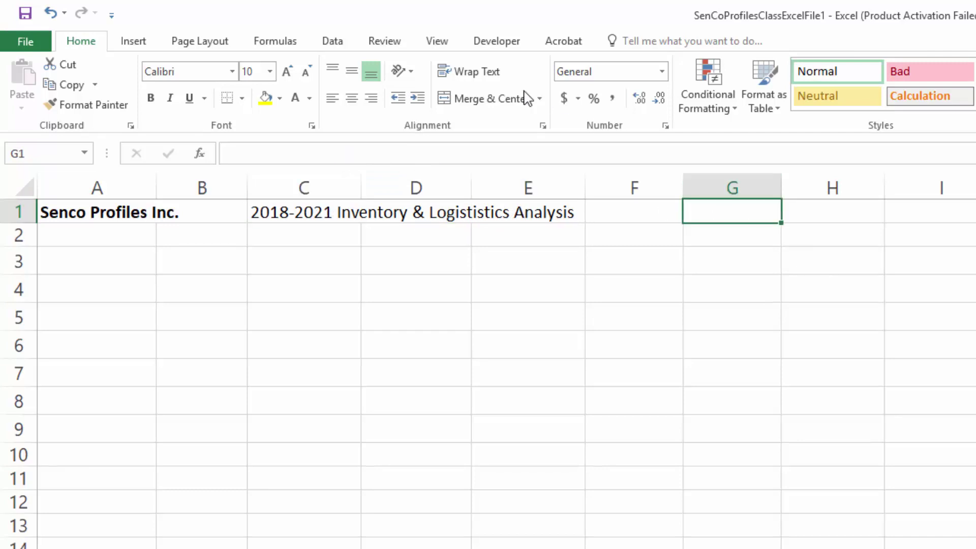
{"action": "left_click", "coordinate": [289, 72]}
{"action": "left_click", "coordinate": [288, 71]}
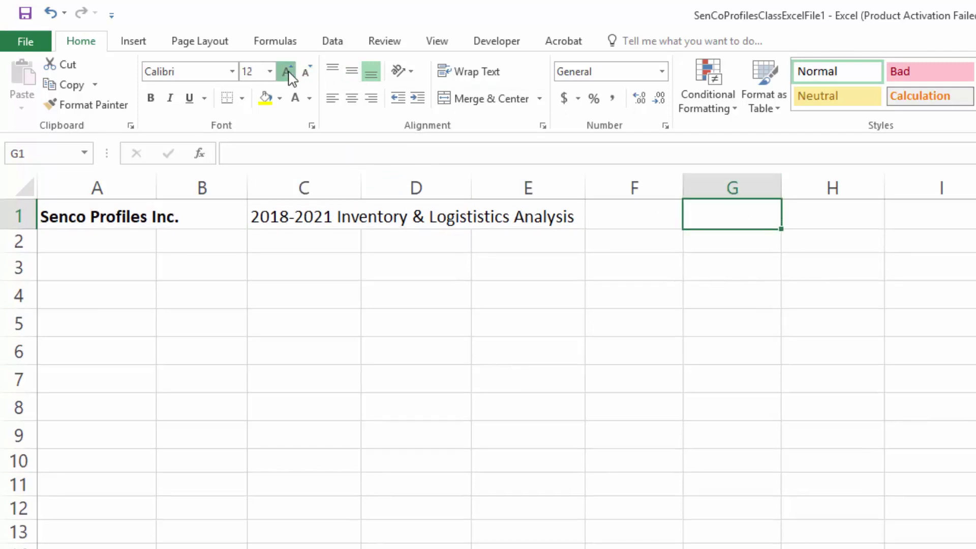
{"action": "left_click", "coordinate": [289, 72]}
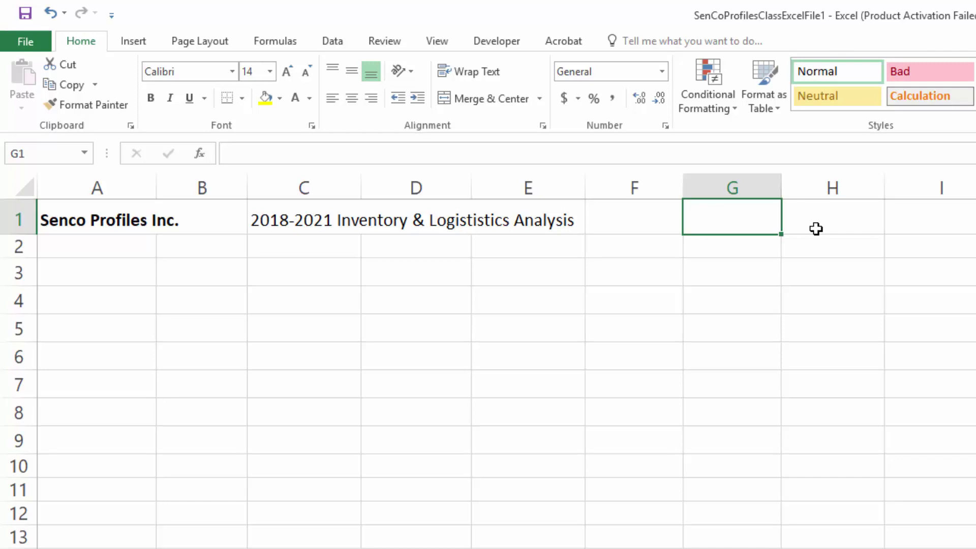
- Enter the formula =NOW() in cell G1 to insert the current date and time
{"action": "type", "text": "="}
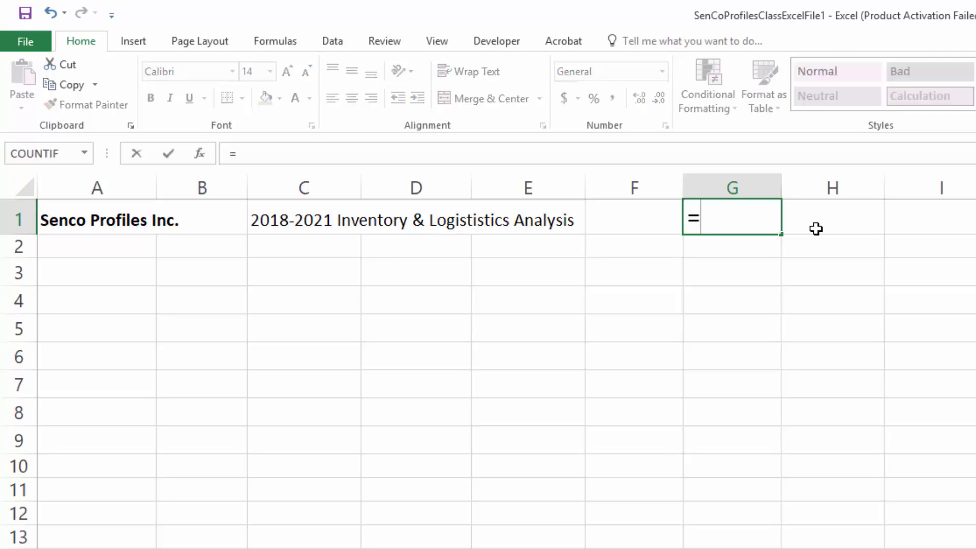
{"action": "key", "text": "Escape"}
{"action": "type", "text": "=NOW"}
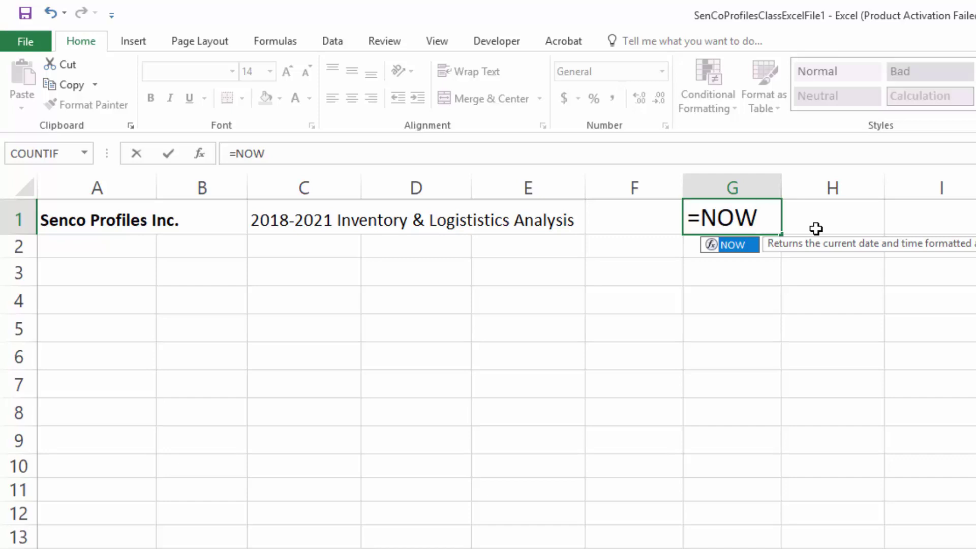
{"action": "type", "text": "("}
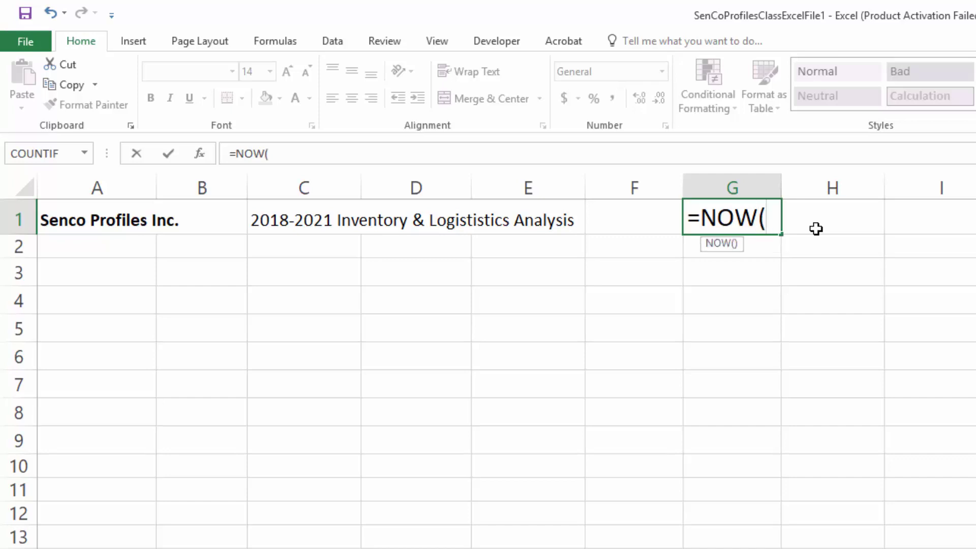
{"action": "left_click_drag", "start_coordinate": [702, 245], "coordinate": [715, 453]}
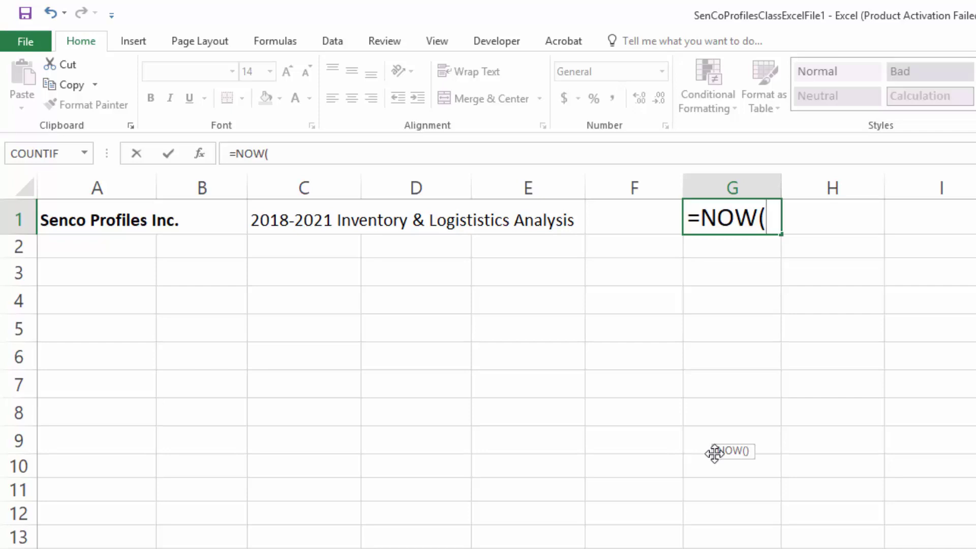
{"action": "type", "text": ")"}
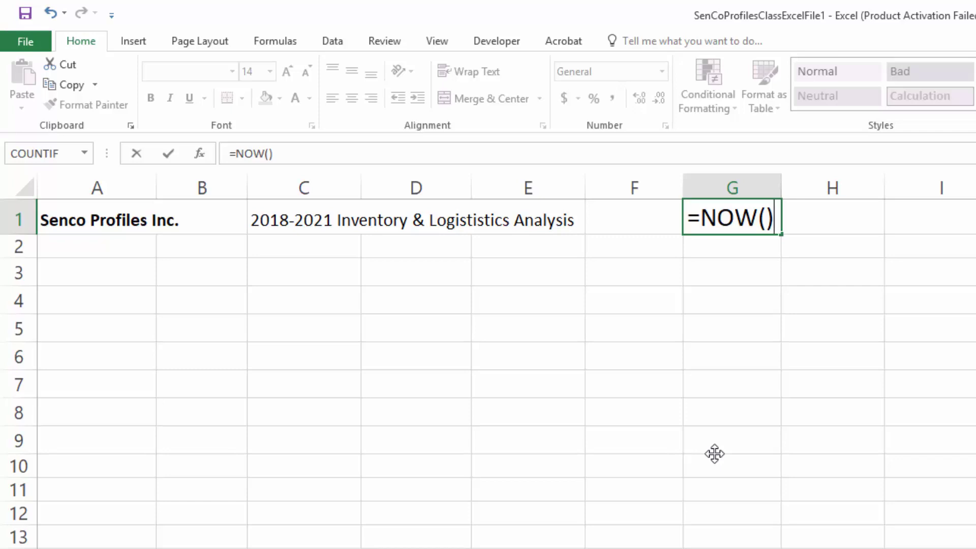
{"action": "key", "text": "Return"}
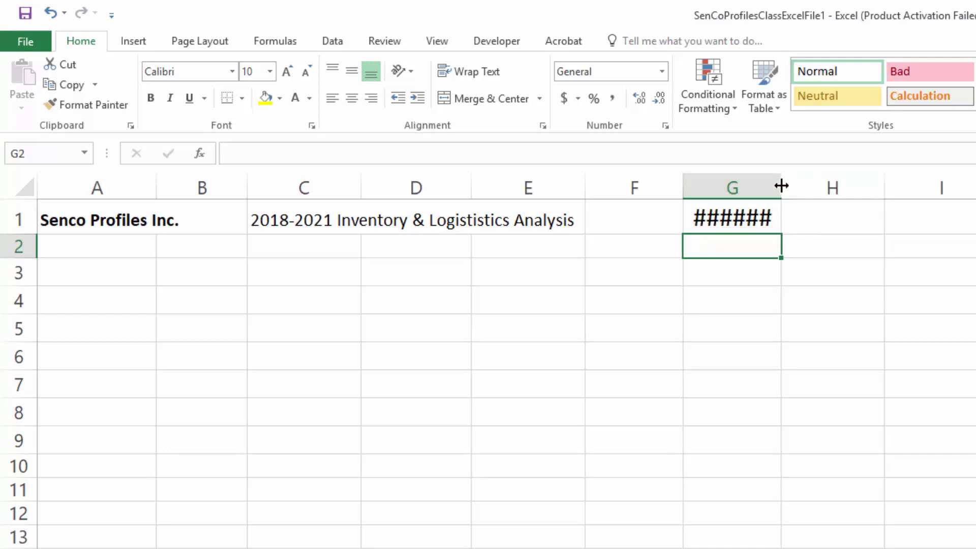
- Widen column G just enough to fit the full date and time in G1
{"action": "left_click_drag", "start_coordinate": [782, 185], "coordinate": [859, 190]}
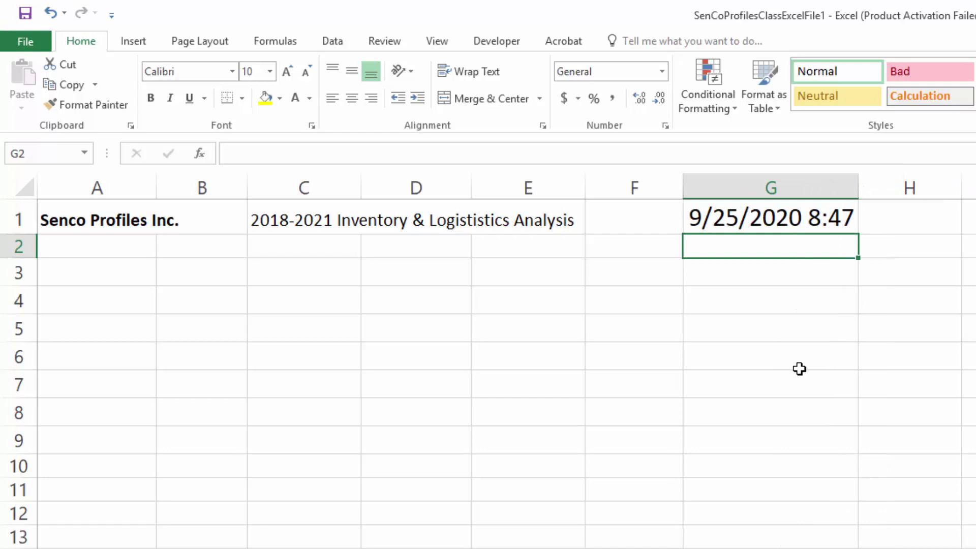
{"action": "mouse_move", "coordinate": [859, 192]}
{"action": "left_mouse_down"}
{"action": "mouse_move", "coordinate": [767, 203]}
{"action": "mouse_move", "coordinate": [770, 192]}
{"action": "mouse_move", "coordinate": [857, 190]}
{"action": "left_mouse_up"}
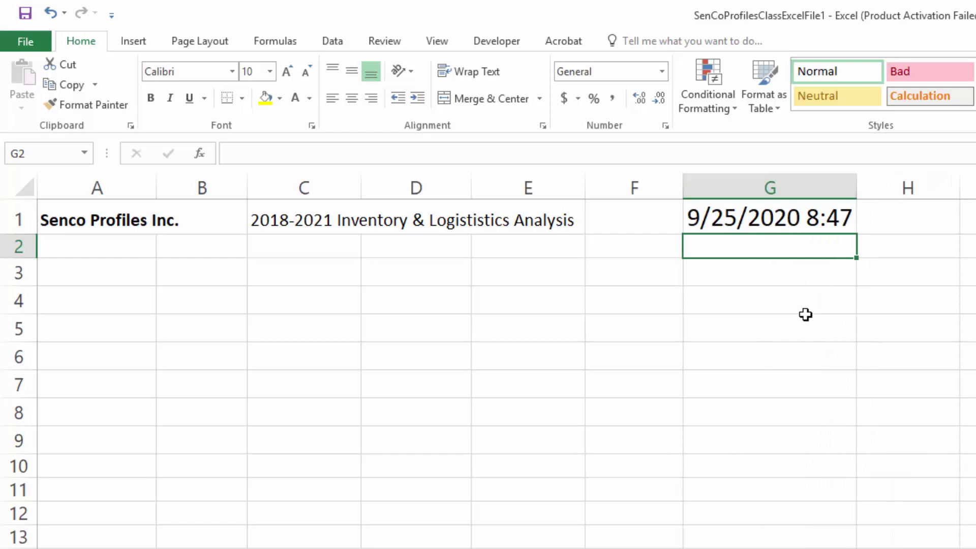
- Format the date and time in cell G1 as a Date of type 14-Mar-12
{"action": "left_click", "coordinate": [753, 220]}
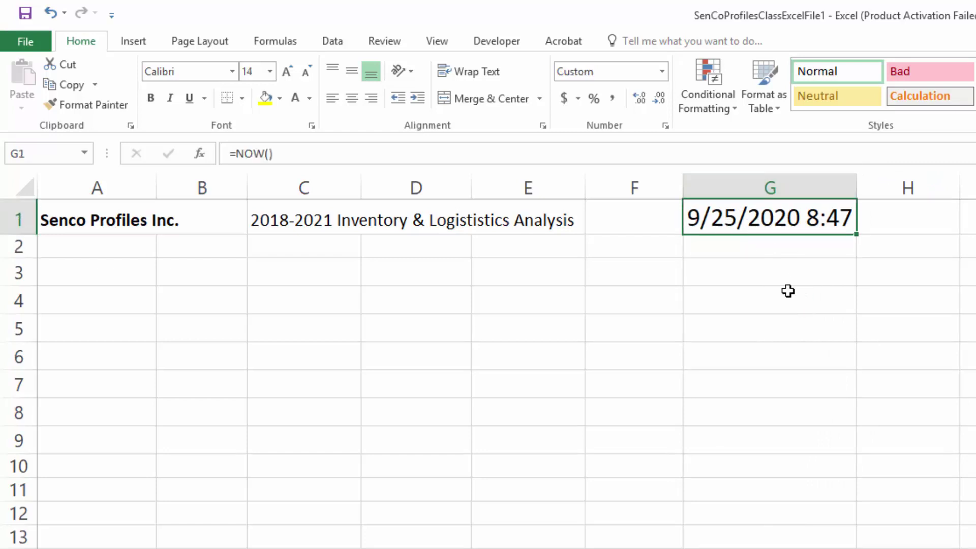
{"action": "right_click", "coordinate": [765, 216]}
{"action": "right_click", "coordinate": [751, 215]}
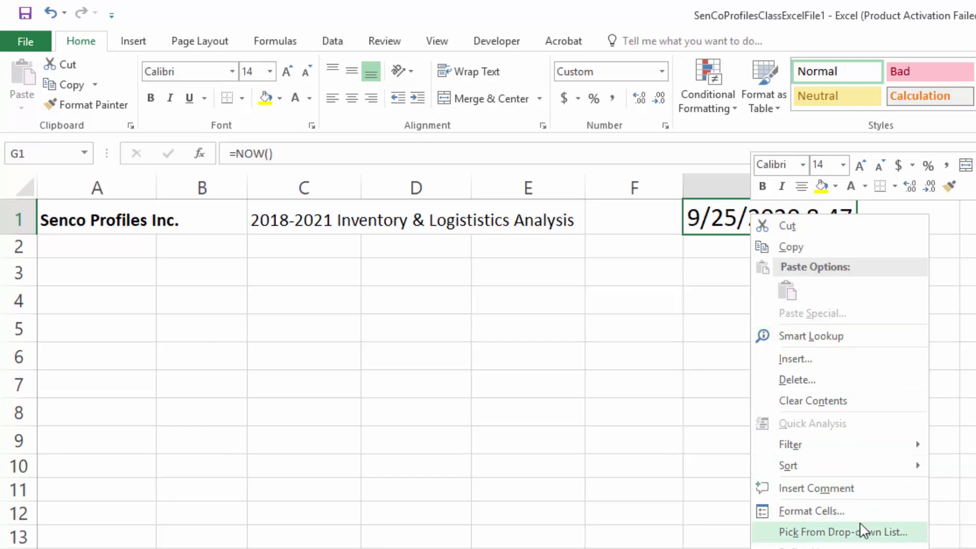
{"action": "left_click", "coordinate": [832, 513]}
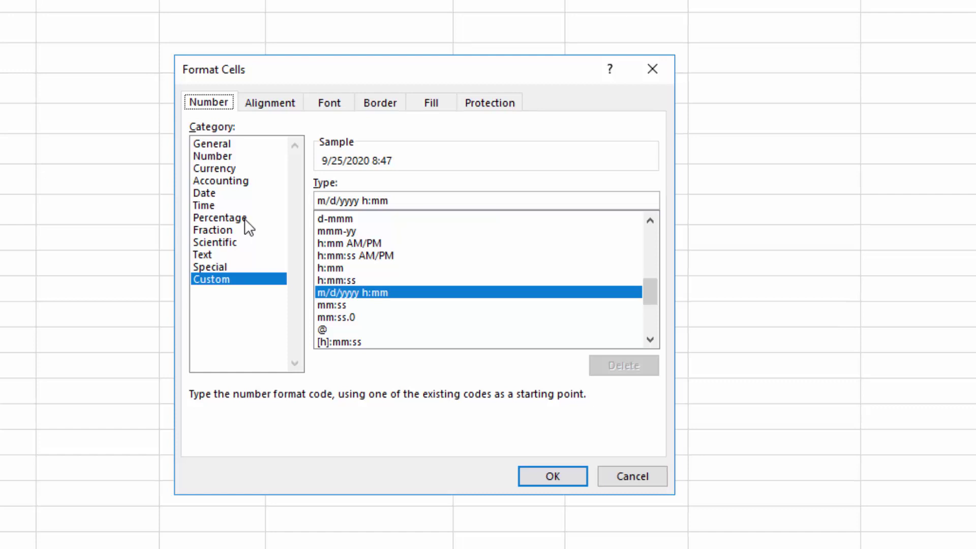
{"action": "left_click", "coordinate": [207, 194]}
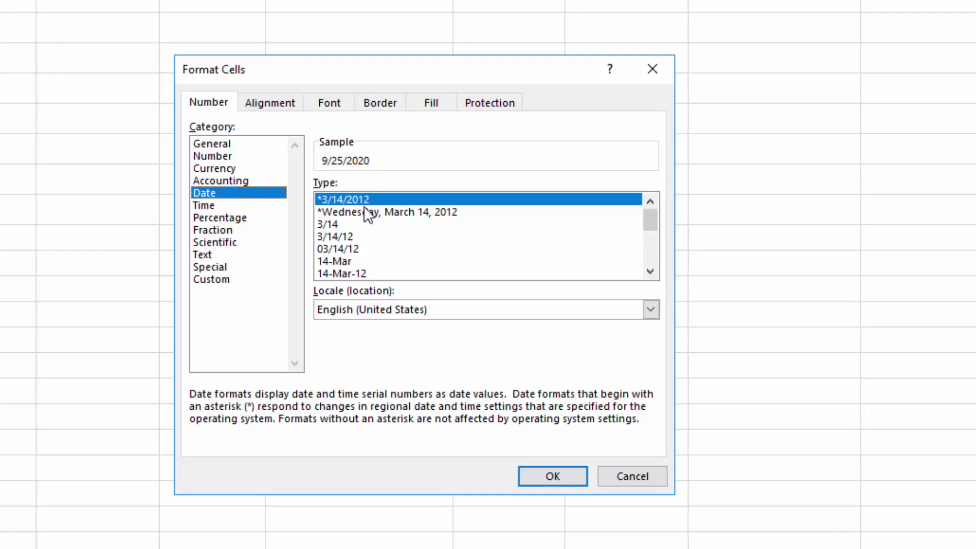
{"action": "left_click", "coordinate": [339, 274]}
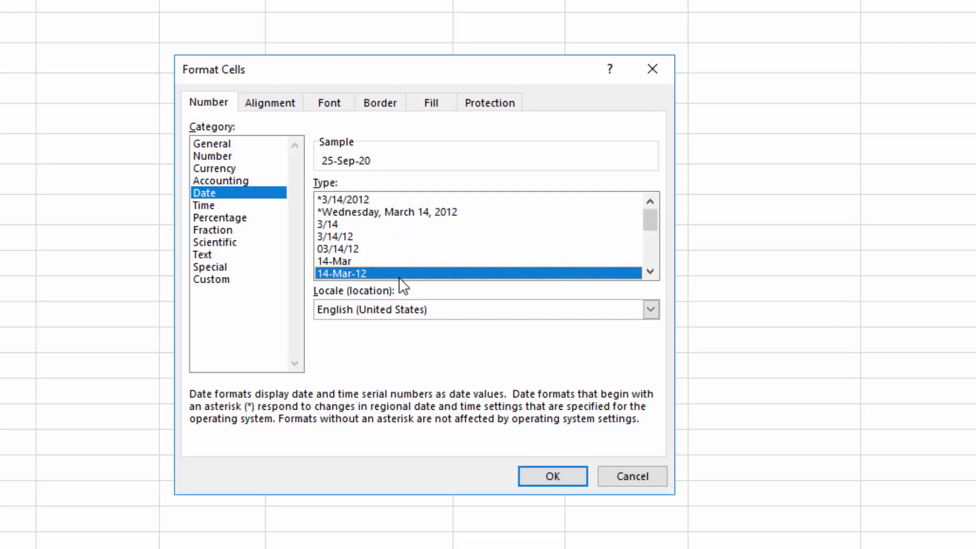
{"action": "left_click", "coordinate": [552, 477]}
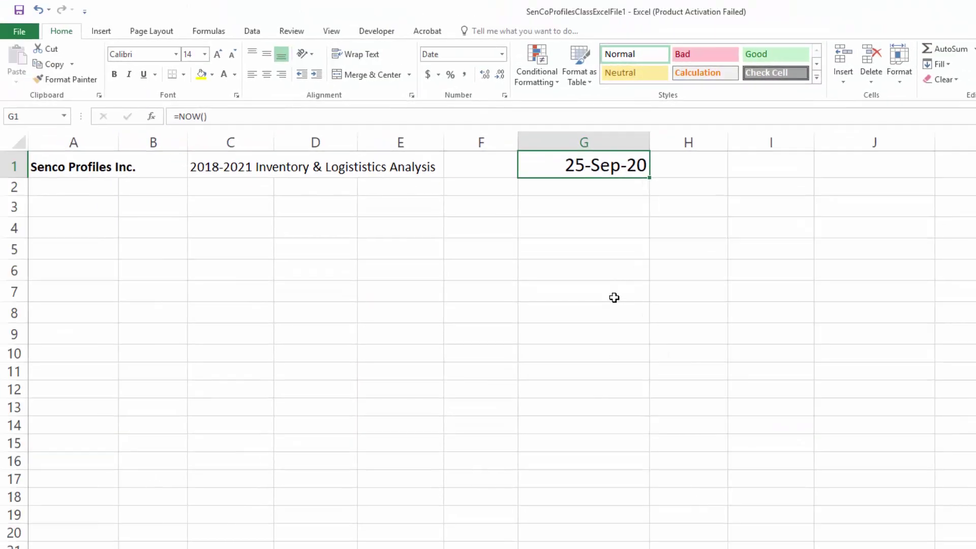
- Reduce the font size of cell G1 to 11 and autofit the width of column G to the date
{"action": "left_click", "coordinate": [236, 53]}
{"action": "left_click", "coordinate": [234, 53]}
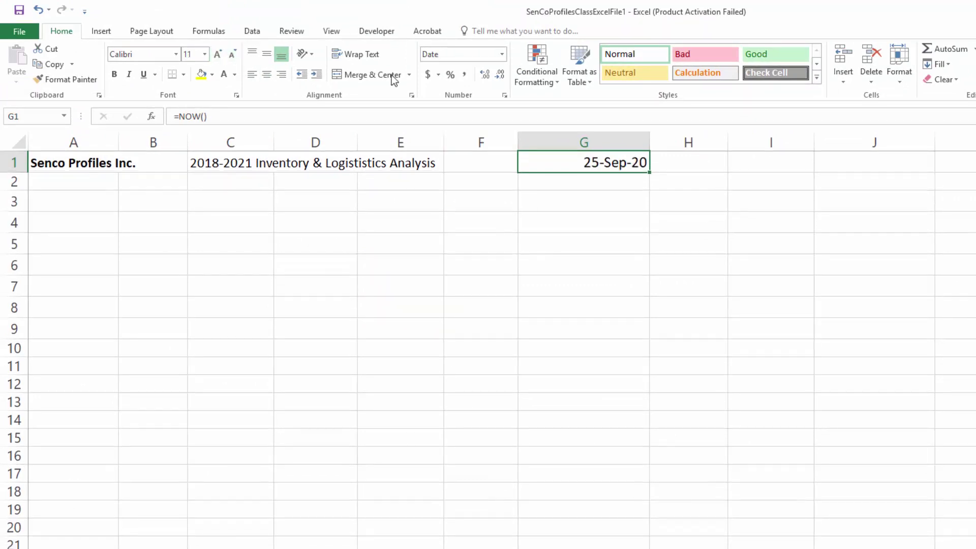
{"action": "double_click", "coordinate": [646, 136]}
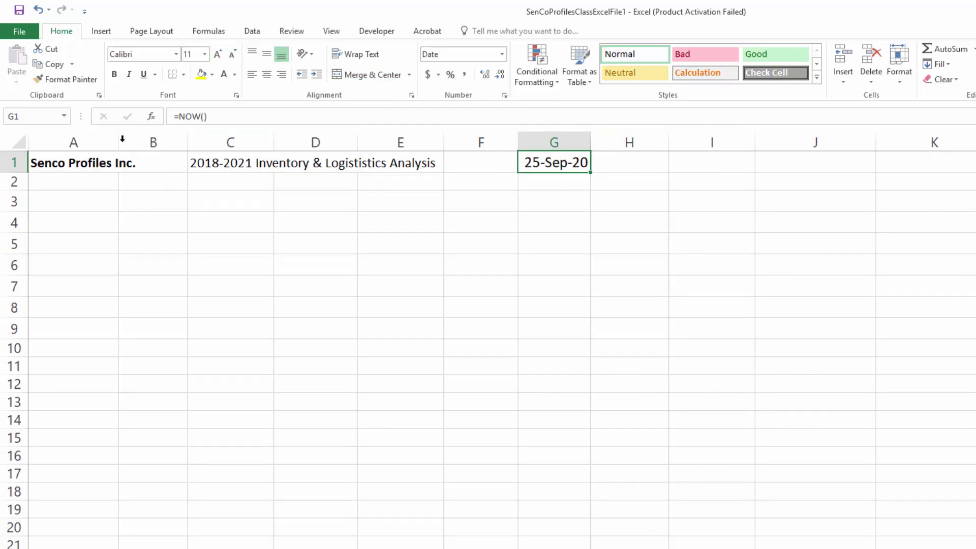
- Set the font color of cells A3:A13 to black to reveal the hidden distribution center names
{"action": "left_click_drag", "start_coordinate": [76, 199], "coordinate": [60, 403]}
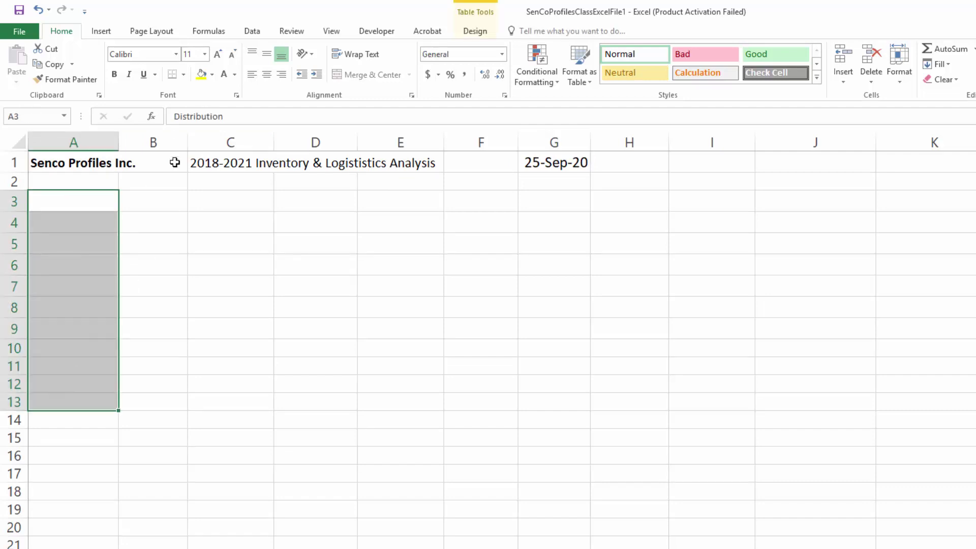
{"action": "left_click", "coordinate": [235, 75]}
{"action": "left_click", "coordinate": [239, 90]}
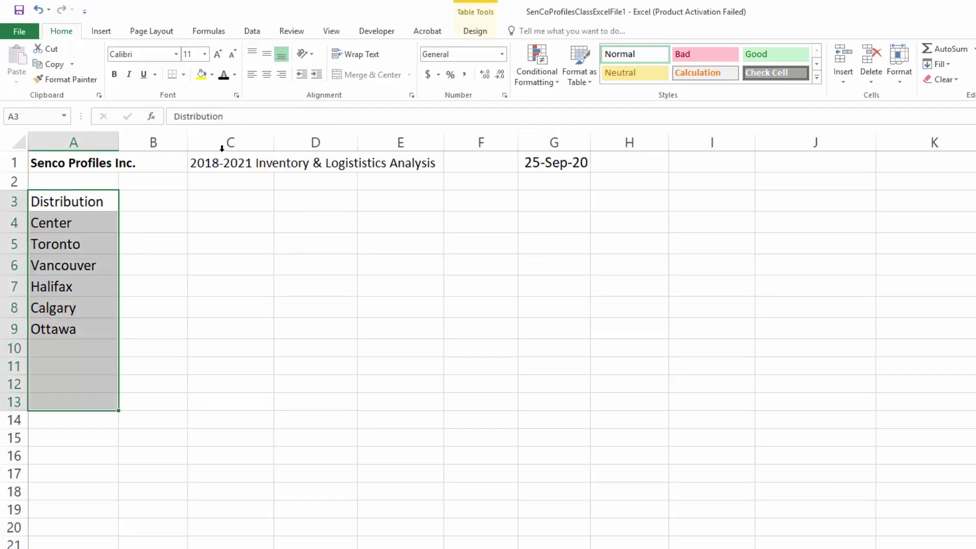
{"action": "left_click", "coordinate": [67, 405]}
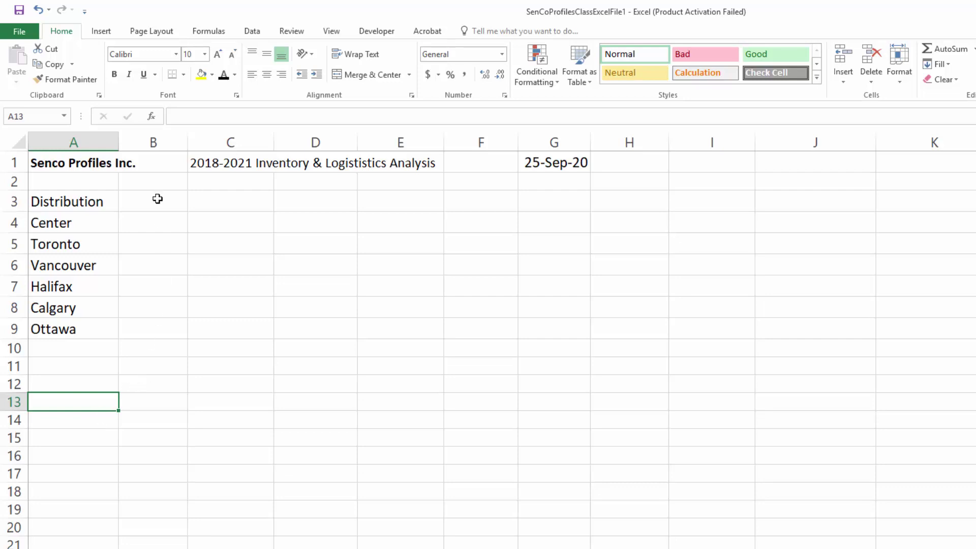
- Reveal the Start Inventory column by setting B3:B9 to a black font, and apply the General number format to B5:B9
{"action": "left_click_drag", "start_coordinate": [158, 199], "coordinate": [170, 325]}
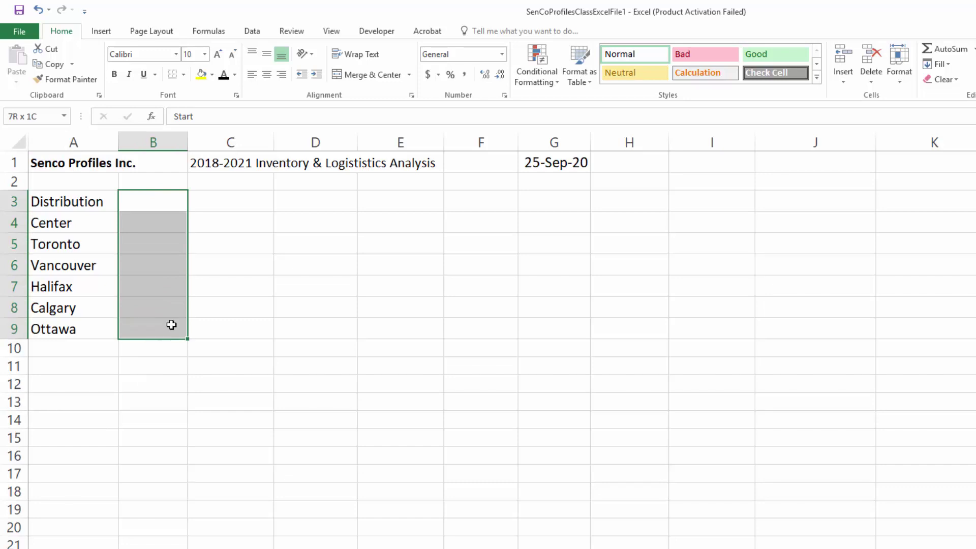
{"action": "left_click", "coordinate": [224, 79]}
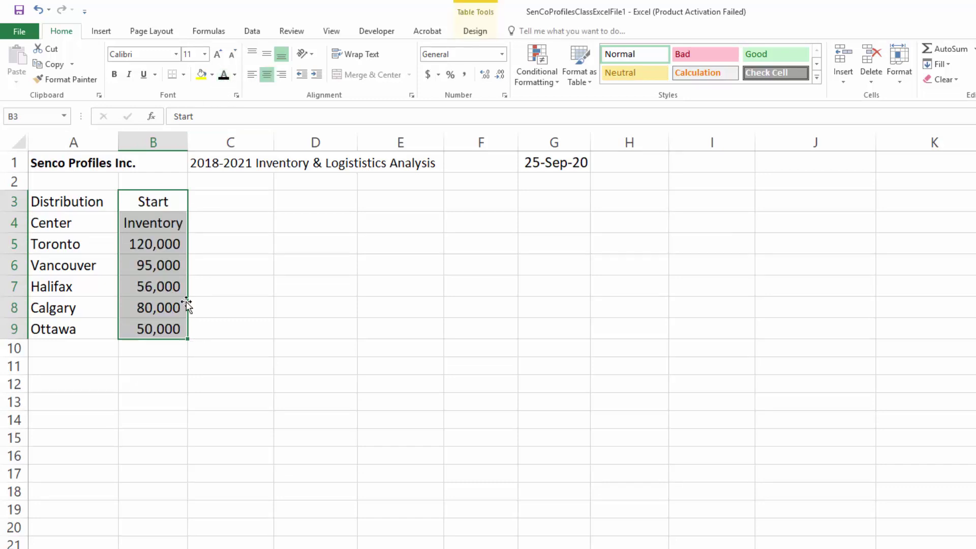
{"action": "left_click", "coordinate": [111, 380]}
{"action": "left_click_drag", "start_coordinate": [159, 244], "coordinate": [163, 328]}
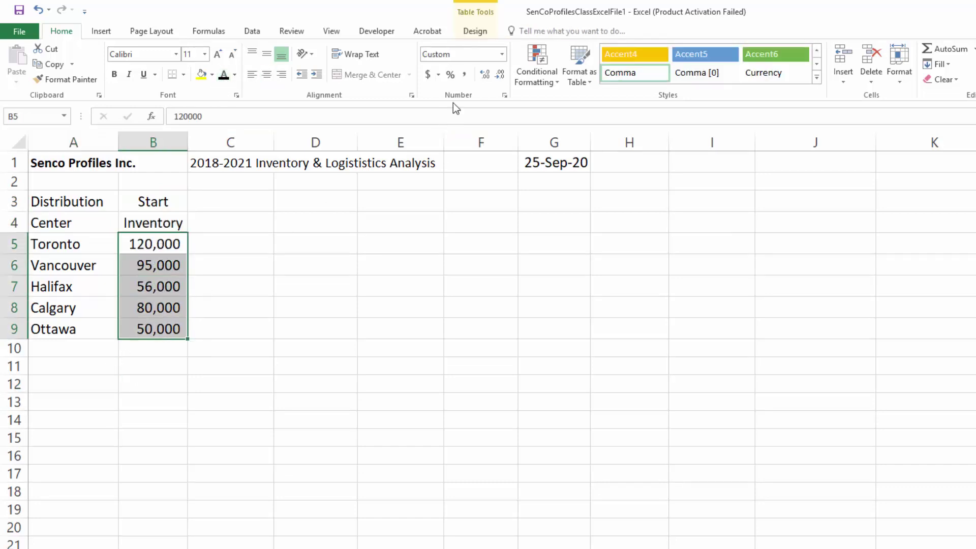
{"action": "left_click", "coordinate": [505, 54]}
{"action": "left_click", "coordinate": [442, 74]}
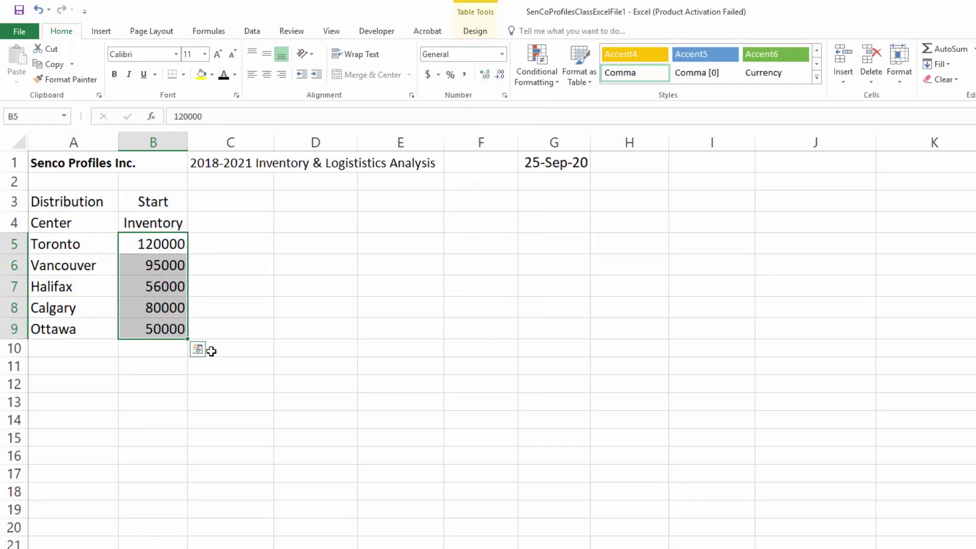
{"action": "left_click", "coordinate": [125, 431]}
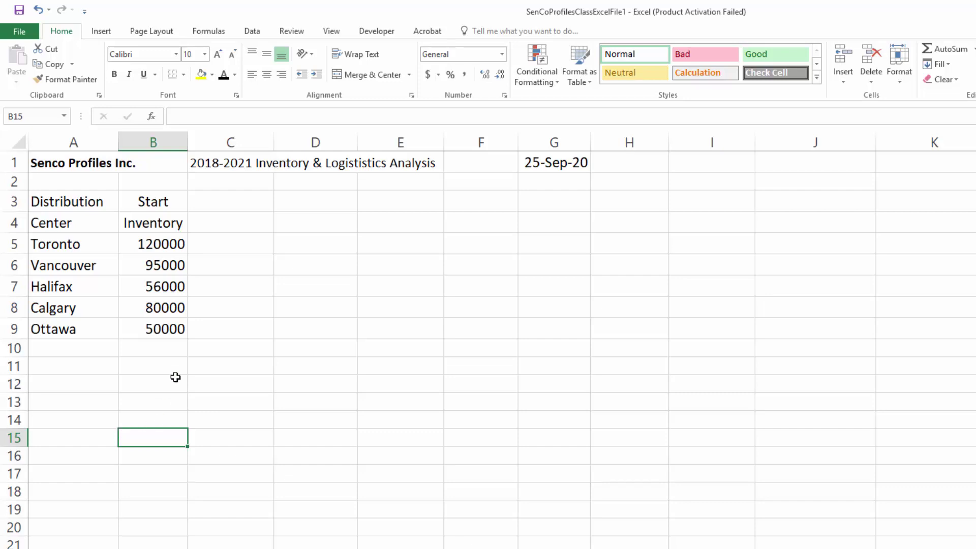
- Reveal the Gross Units column in C3:C9 with a black font and apply the General number format to it
{"action": "left_click_drag", "start_coordinate": [234, 204], "coordinate": [242, 325]}
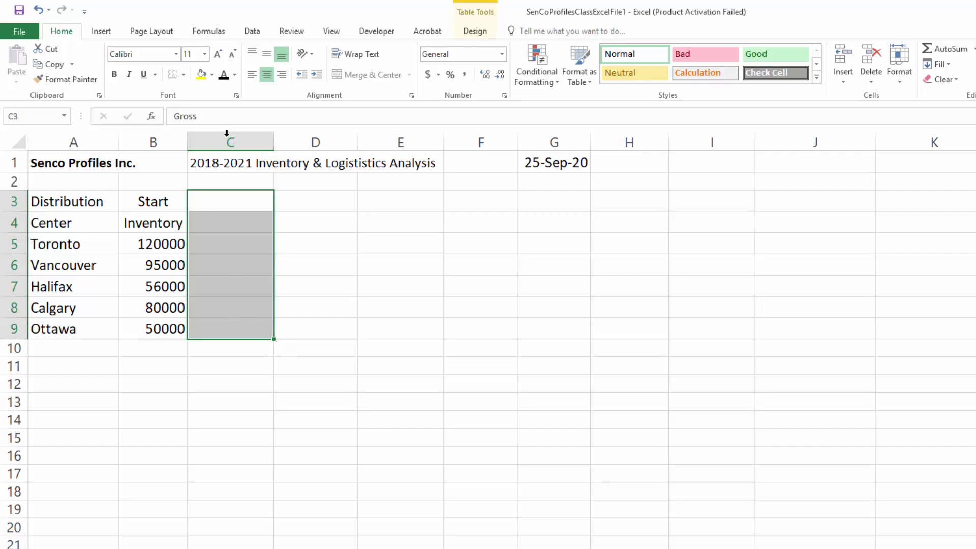
{"action": "left_click", "coordinate": [224, 74]}
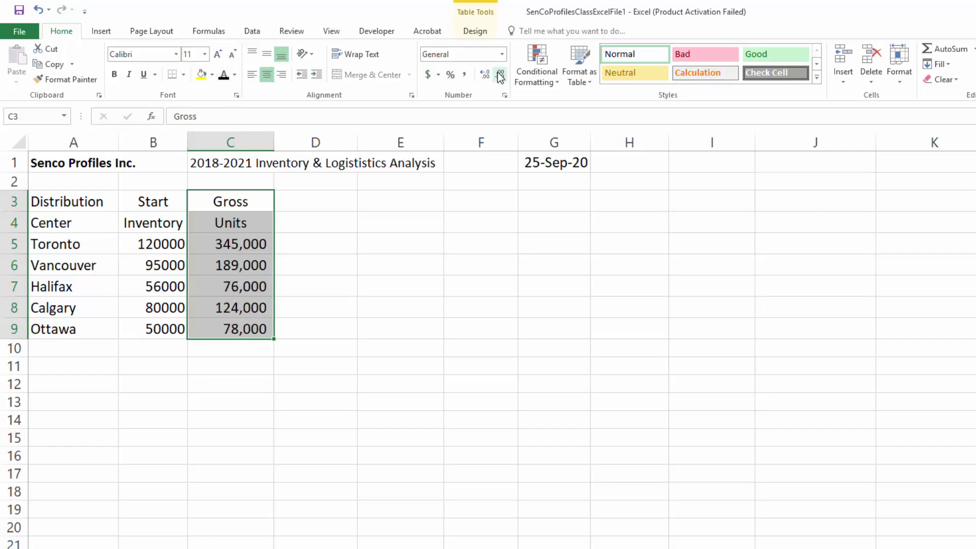
{"action": "left_click", "coordinate": [501, 55]}
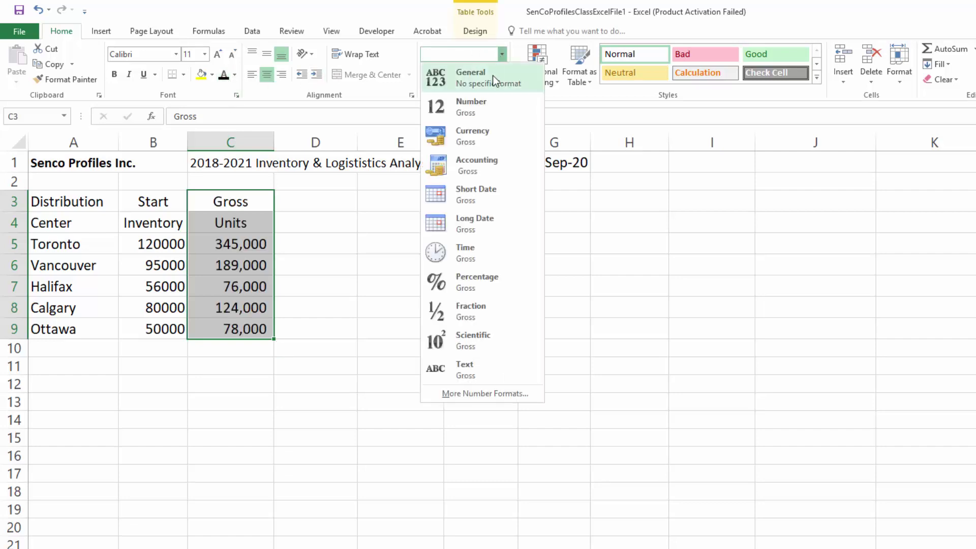
{"action": "left_click", "coordinate": [492, 77]}
{"action": "left_click", "coordinate": [232, 449]}
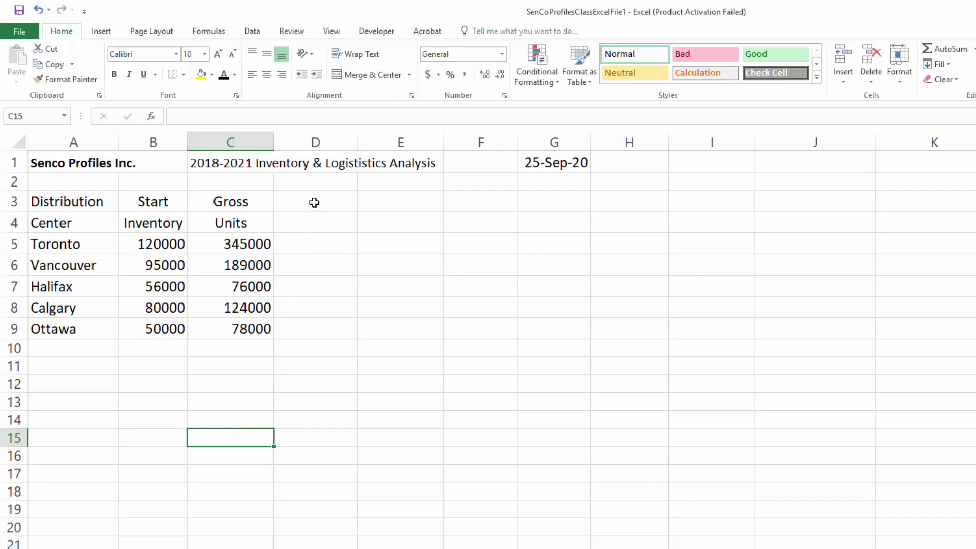
- Reveal the Reject Units column in D3:D9 with a black font and apply the General number format to it
{"action": "left_click_drag", "start_coordinate": [314, 203], "coordinate": [317, 331]}
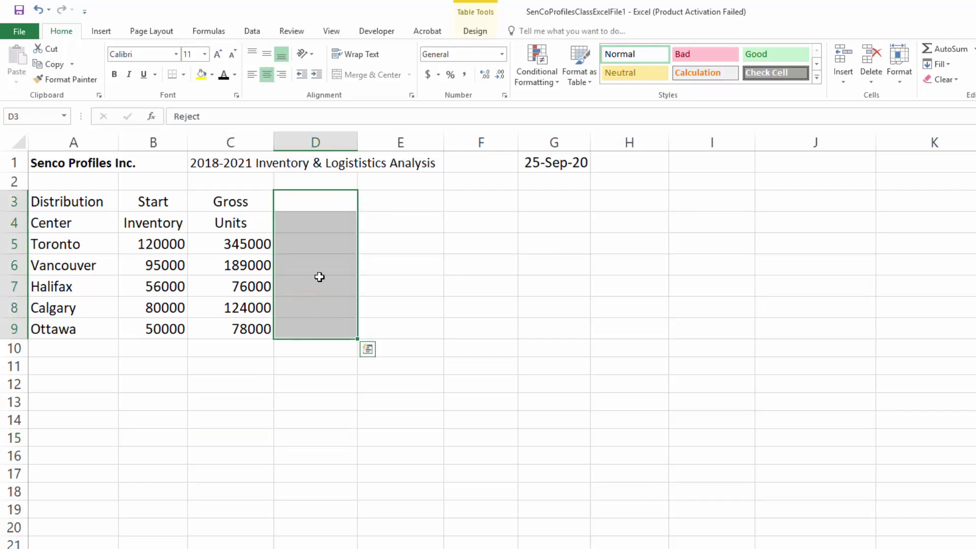
{"action": "left_click", "coordinate": [223, 74]}
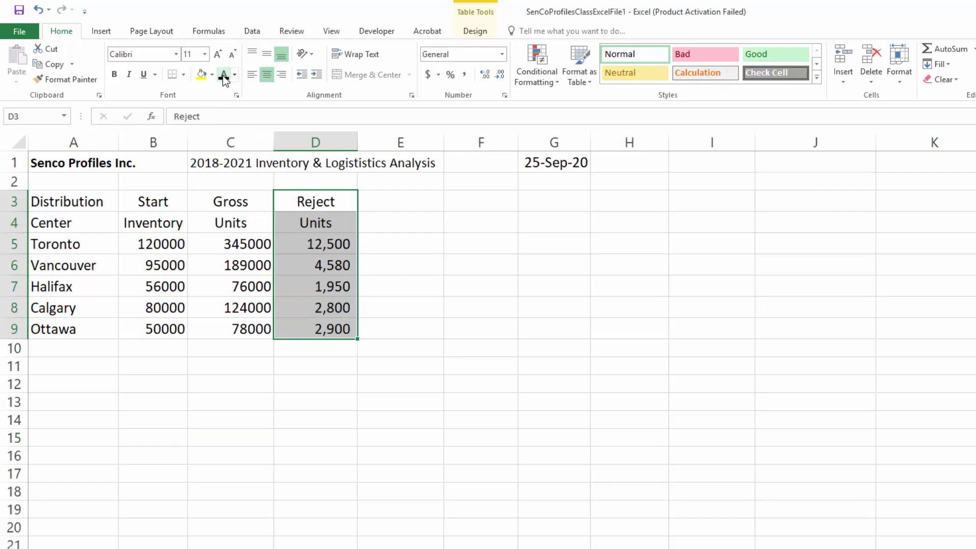
{"action": "left_click", "coordinate": [502, 54]}
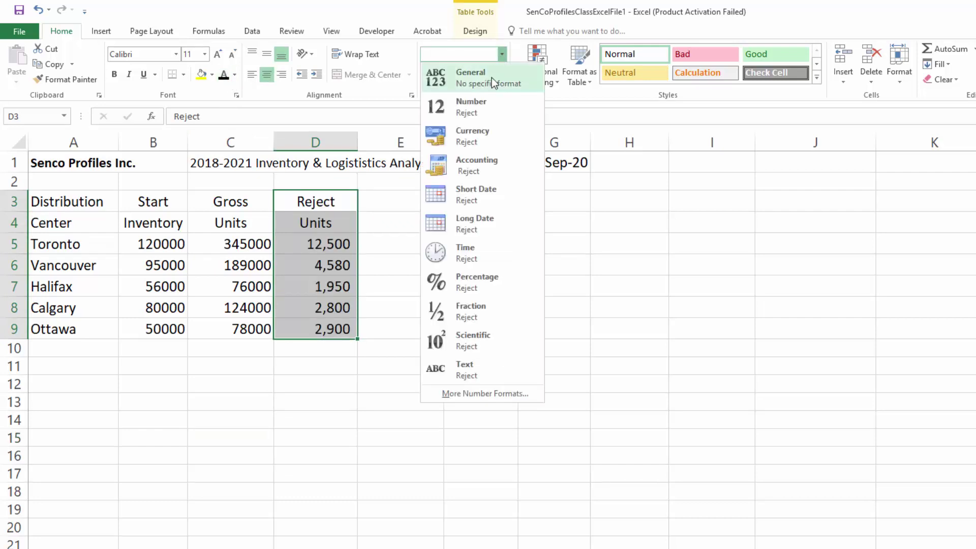
{"action": "left_click", "coordinate": [493, 78]}
{"action": "left_click", "coordinate": [300, 404]}
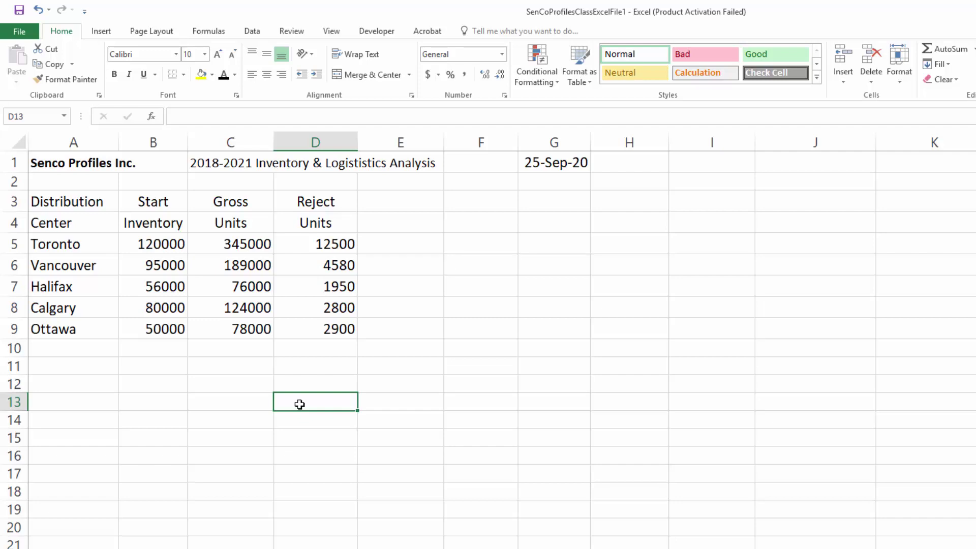
- Make the inventory, gross and reject figures in cells B5:D9 bold
{"action": "left_click_drag", "start_coordinate": [158, 248], "coordinate": [316, 323]}
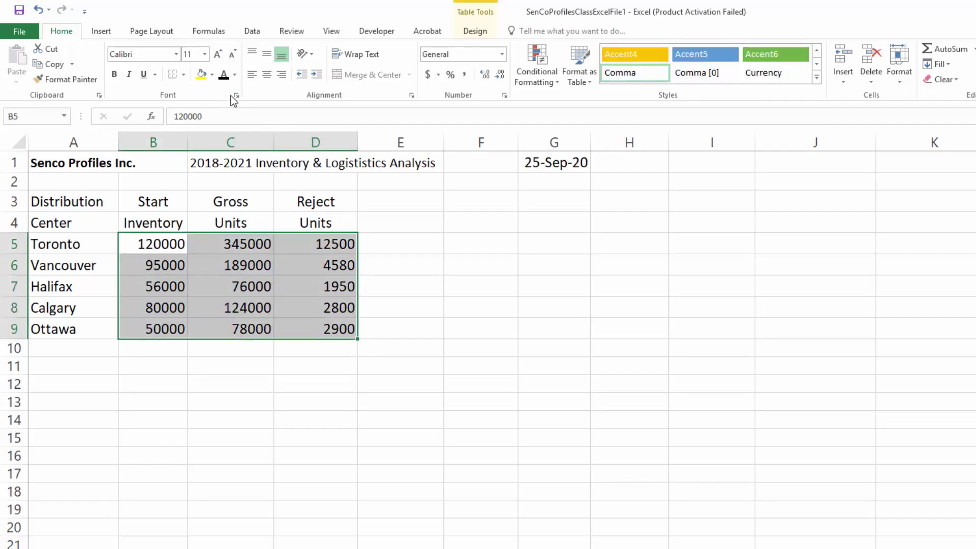
{"action": "left_click", "coordinate": [114, 74]}
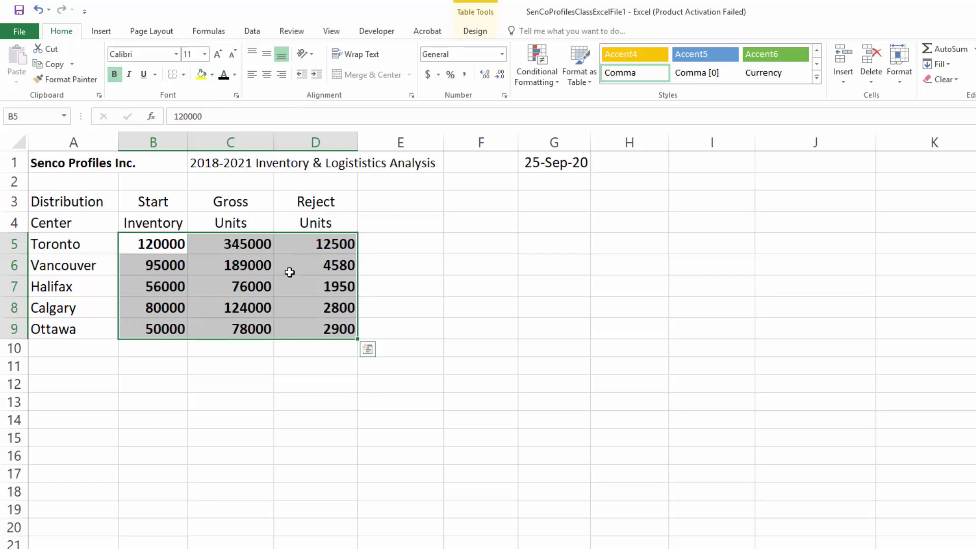
{"action": "left_click", "coordinate": [236, 402]}
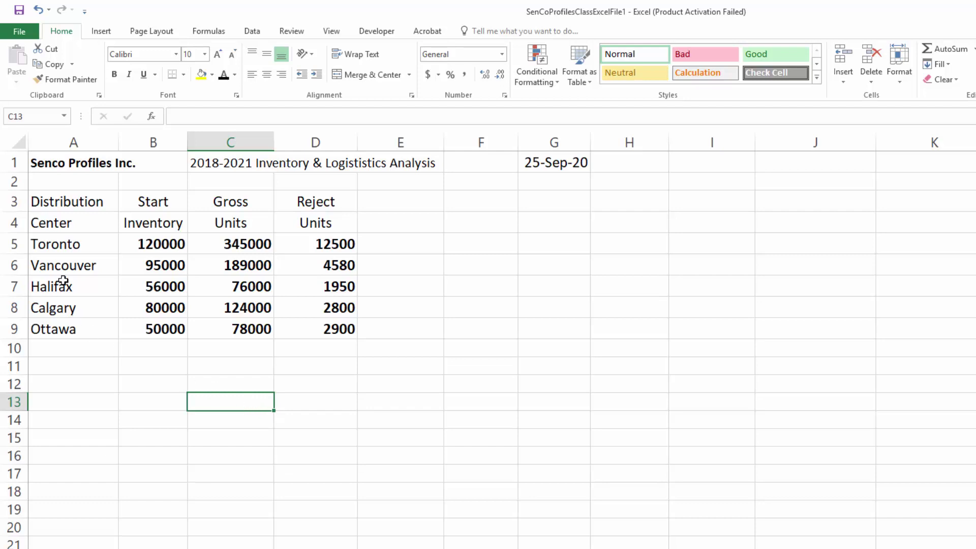
- Review the distribution center names in A5:A9 and highlight Calgary in cell A8 with yellow fill
{"action": "left_click_drag", "start_coordinate": [73, 246], "coordinate": [80, 321]}
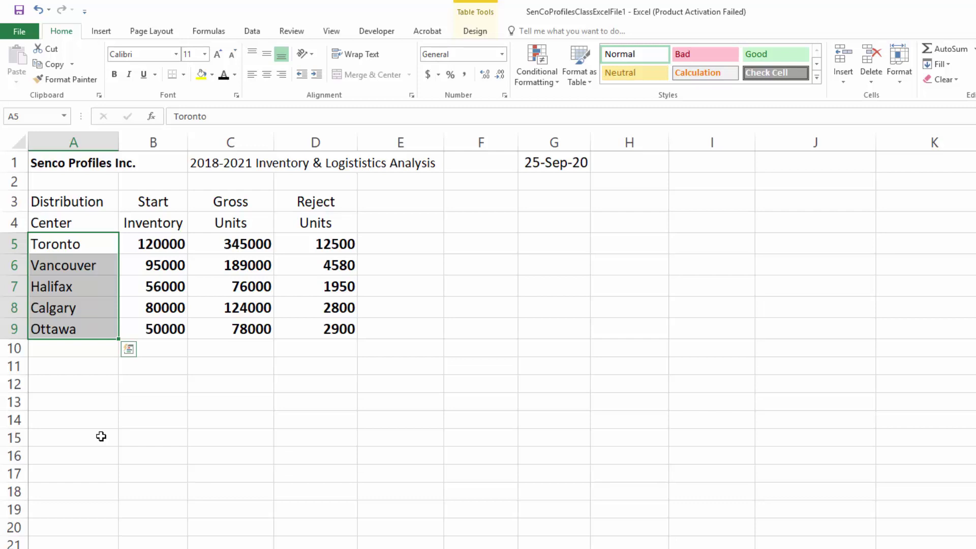
{"action": "left_click_drag", "start_coordinate": [76, 244], "coordinate": [82, 319]}
{"action": "left_click", "coordinate": [71, 307]}
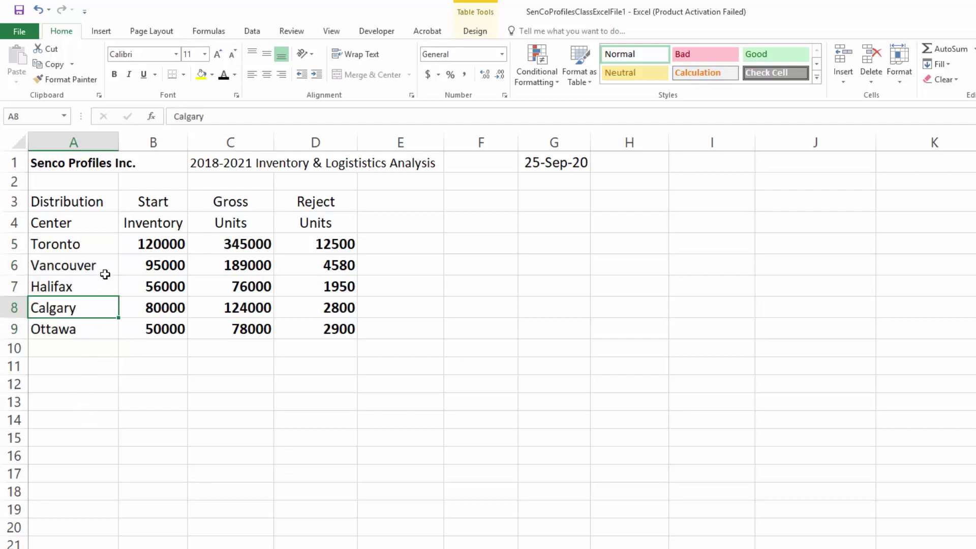
{"action": "left_click", "coordinate": [201, 74]}
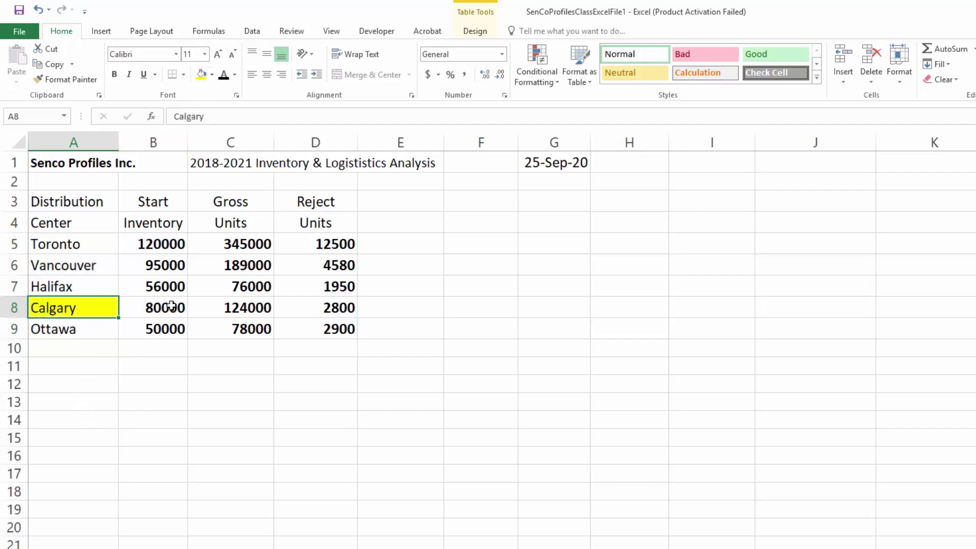
- Review the start inventory values in B5:B9 and highlight Ottawa's value in cell B9 with yellow fill
{"action": "left_click_drag", "start_coordinate": [162, 239], "coordinate": [161, 330]}
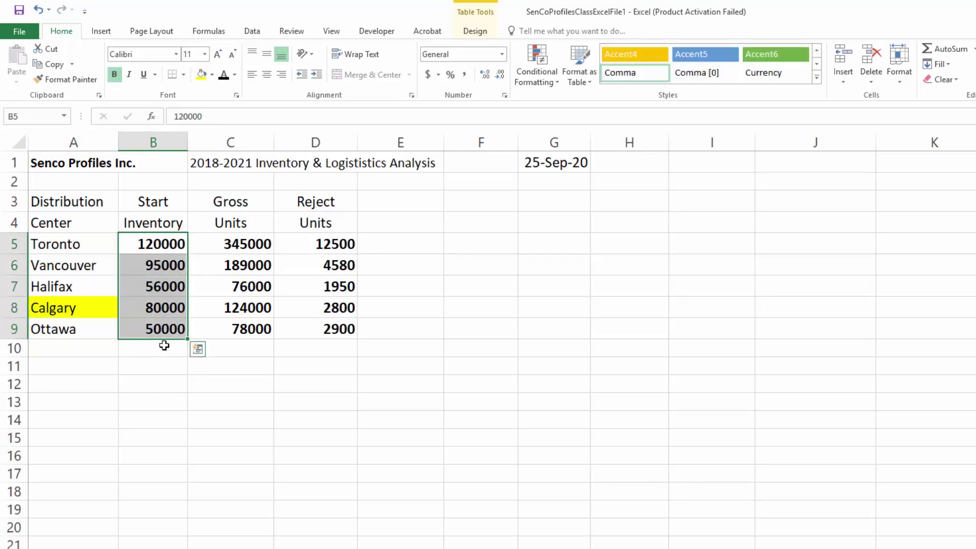
{"action": "left_click", "coordinate": [157, 331]}
{"action": "left_click", "coordinate": [201, 75]}
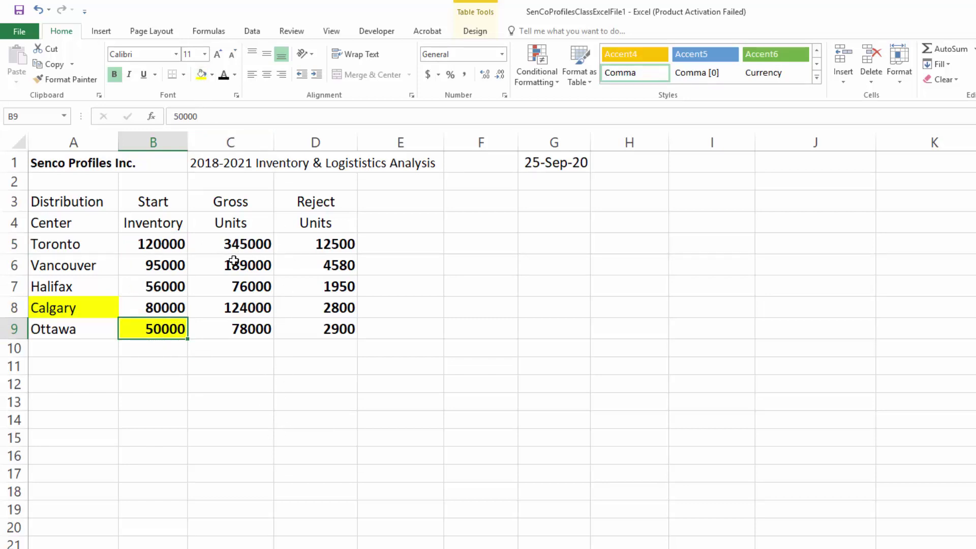
- Review the gross unit values in C5:C9 and highlight Halifax's value in cell C7 with yellow fill
{"action": "left_click_drag", "start_coordinate": [244, 245], "coordinate": [249, 325]}
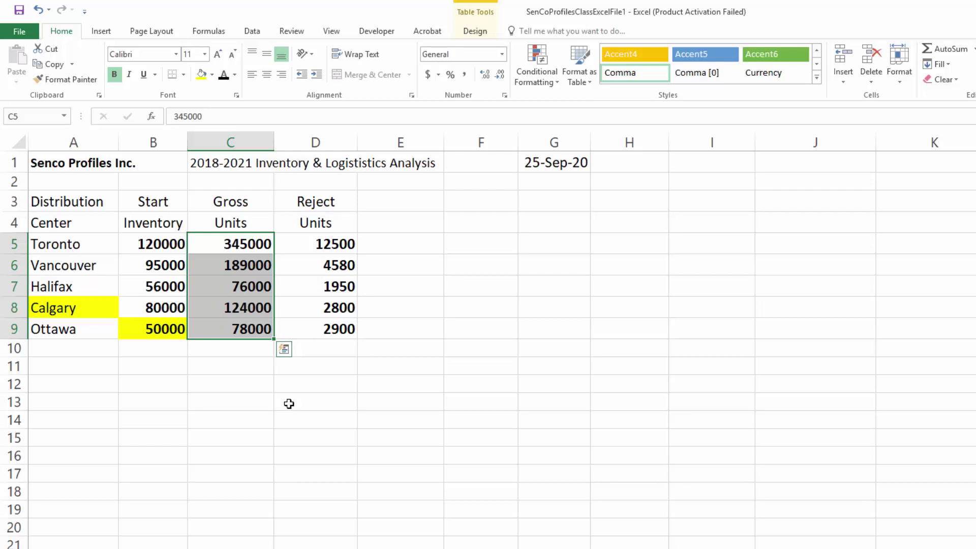
{"action": "left_click", "coordinate": [245, 288]}
{"action": "left_click", "coordinate": [201, 75]}
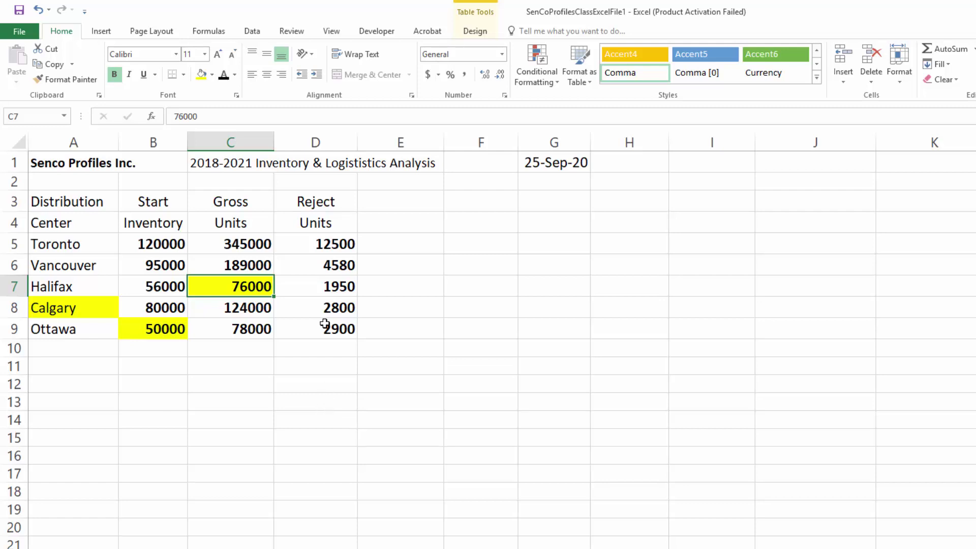
- Review the reject unit values in D5:D9 and highlight Toronto's value in cell D5 with yellow fill
{"action": "left_click_drag", "start_coordinate": [336, 245], "coordinate": [340, 327]}
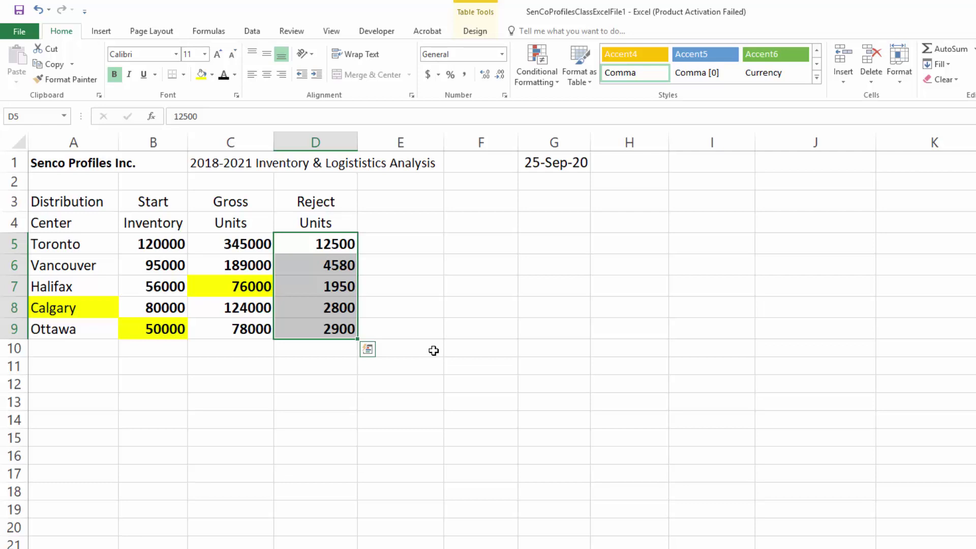
{"action": "left_click", "coordinate": [323, 243]}
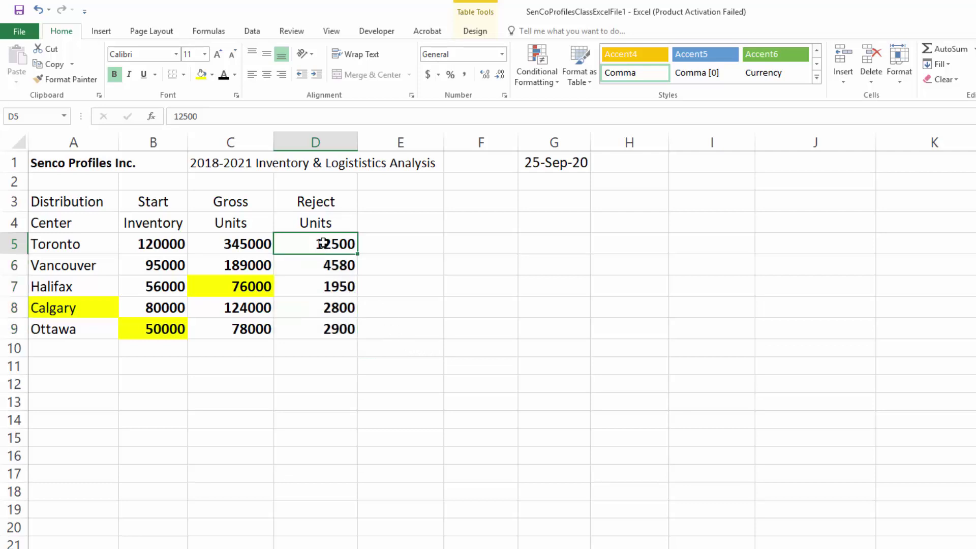
{"action": "left_click", "coordinate": [202, 75]}
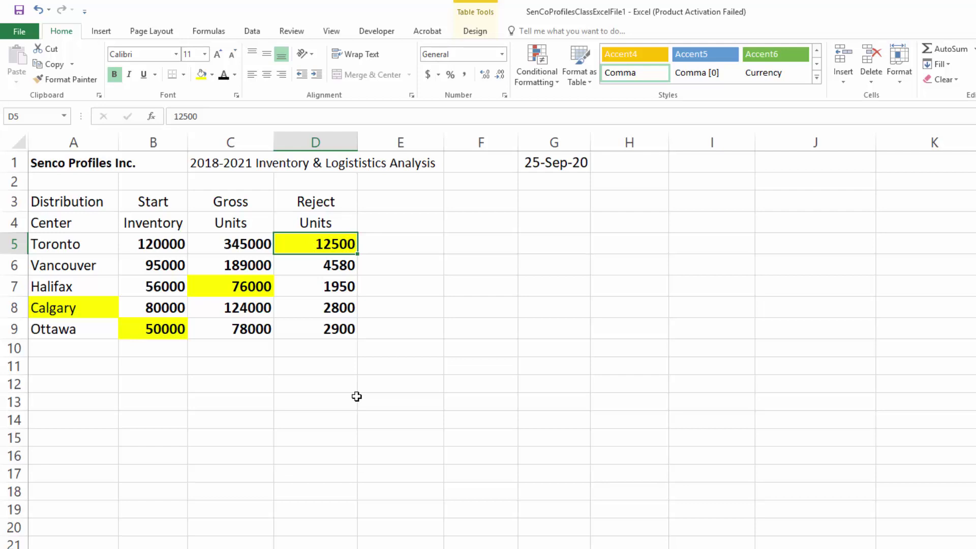
- Apply the black font colour to the Net Units cells E3:E9 and the % Rejects cells F3:F9
{"action": "left_click_drag", "start_coordinate": [403, 203], "coordinate": [416, 325]}
{"action": "left_click", "coordinate": [224, 76]}
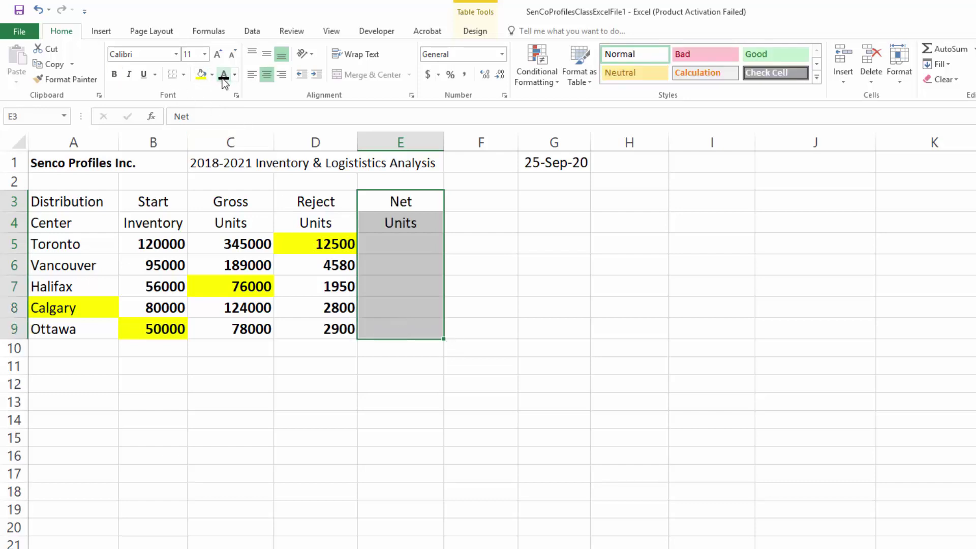
{"action": "left_click", "coordinate": [400, 245]}
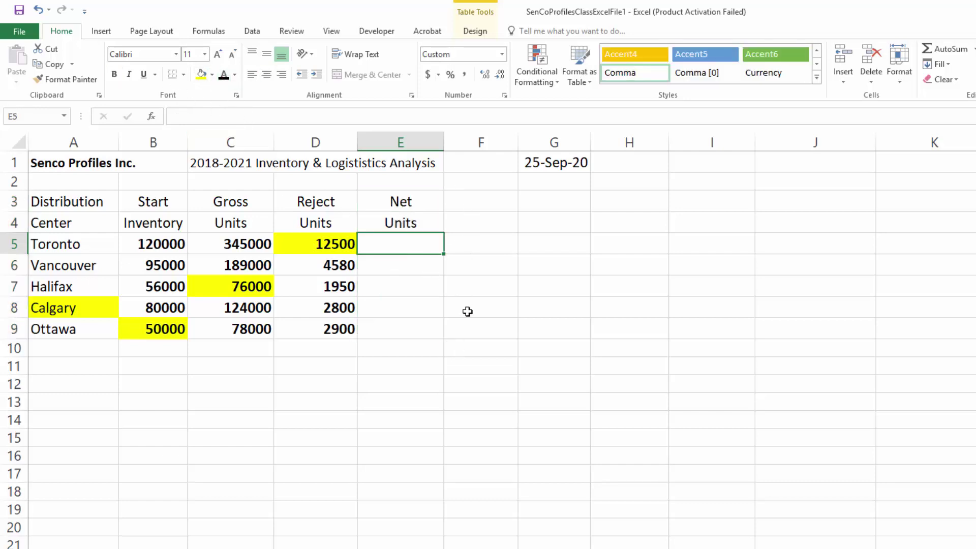
{"action": "left_click", "coordinate": [477, 201]}
{"action": "left_click_drag", "start_coordinate": [477, 200], "coordinate": [481, 331]}
{"action": "left_click", "coordinate": [223, 76]}
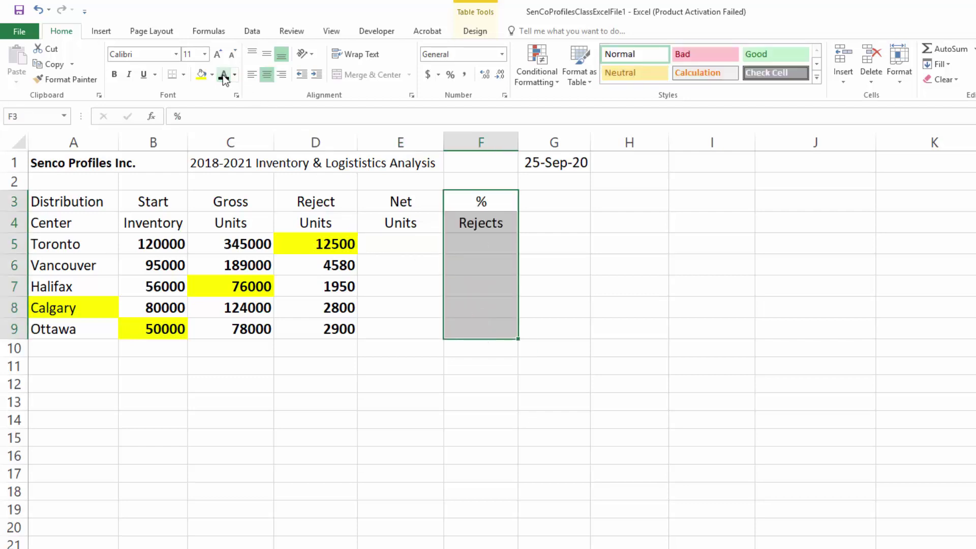
{"action": "left_click", "coordinate": [402, 239]}
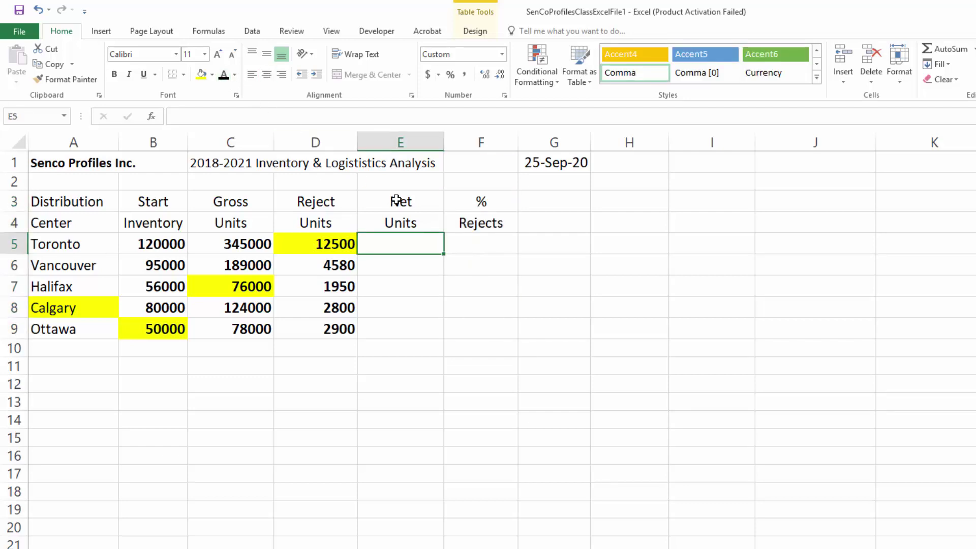
- Clear the headings in F3:F4 and re-enter % in F3 and Rejects in F4
{"action": "left_click_drag", "start_coordinate": [476, 203], "coordinate": [487, 223]}
{"action": "key", "text": "Delete"}
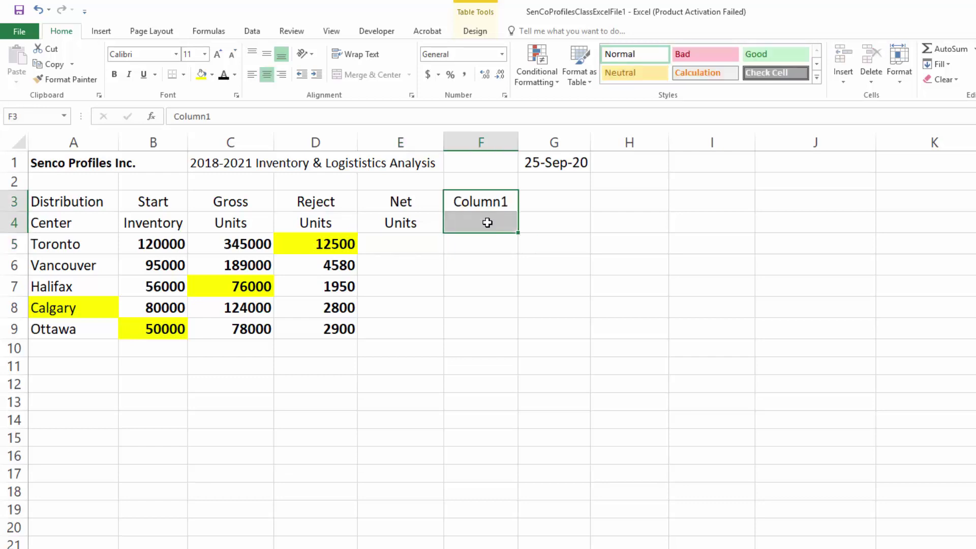
{"action": "left_click", "coordinate": [487, 200]}
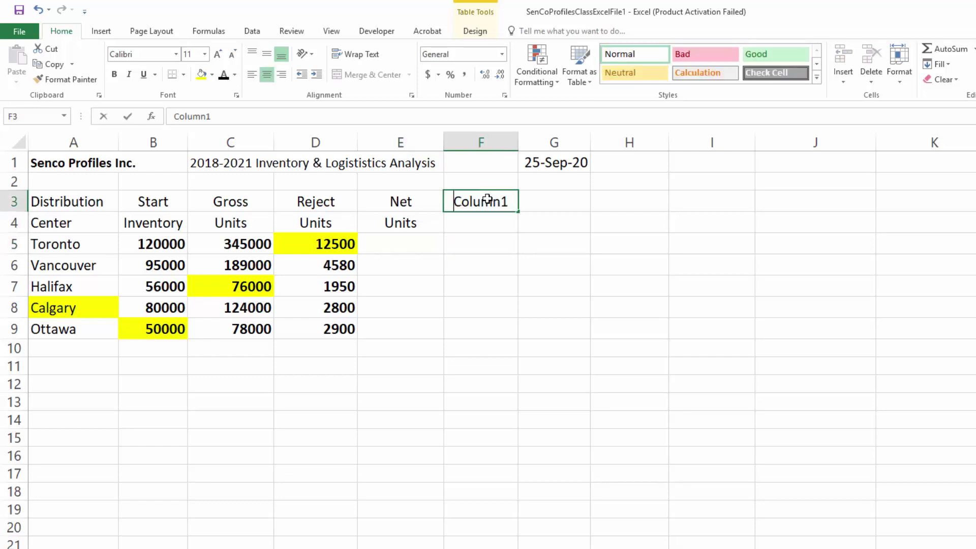
{"action": "key", "text": "ctrl+z"}
{"action": "left_click", "coordinate": [493, 220]}
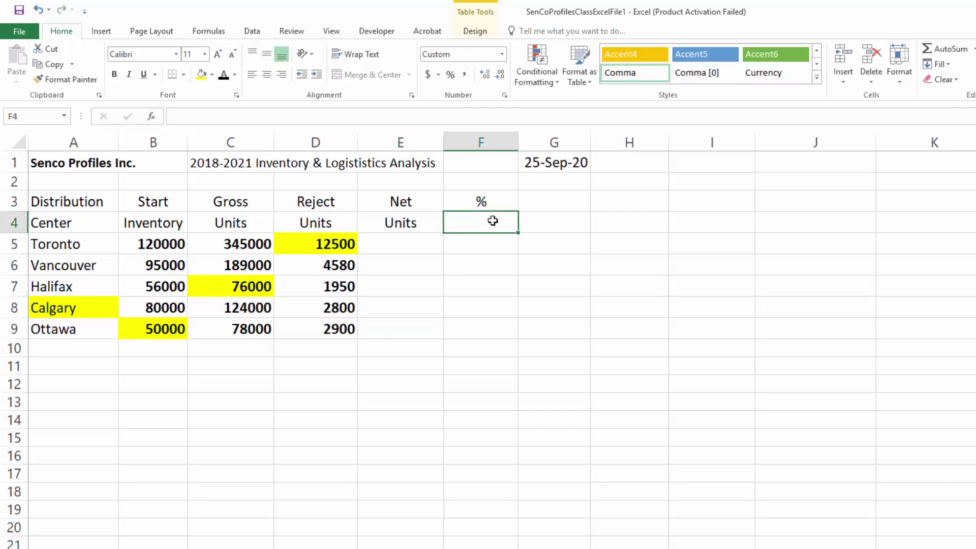
{"action": "type", "text": "Rejects"}
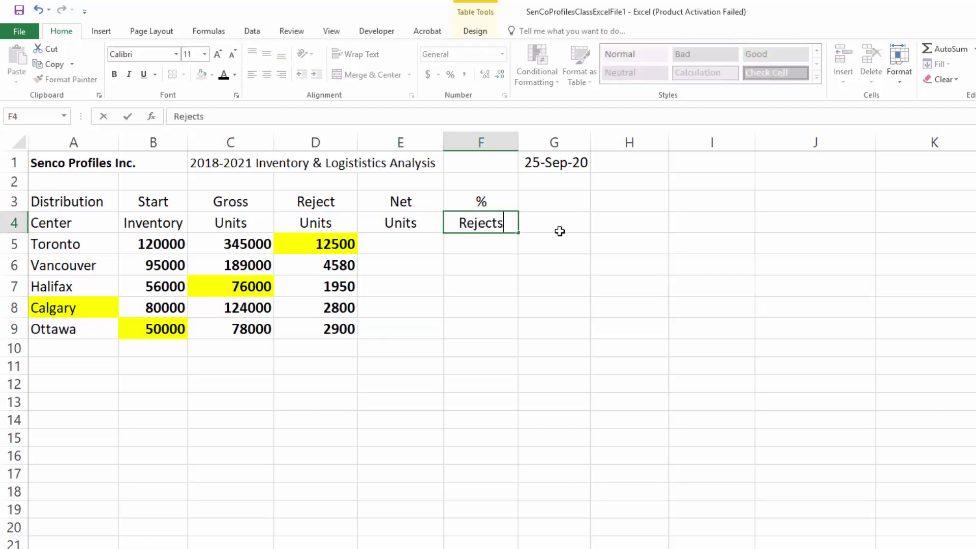
{"action": "key", "text": "Return"}
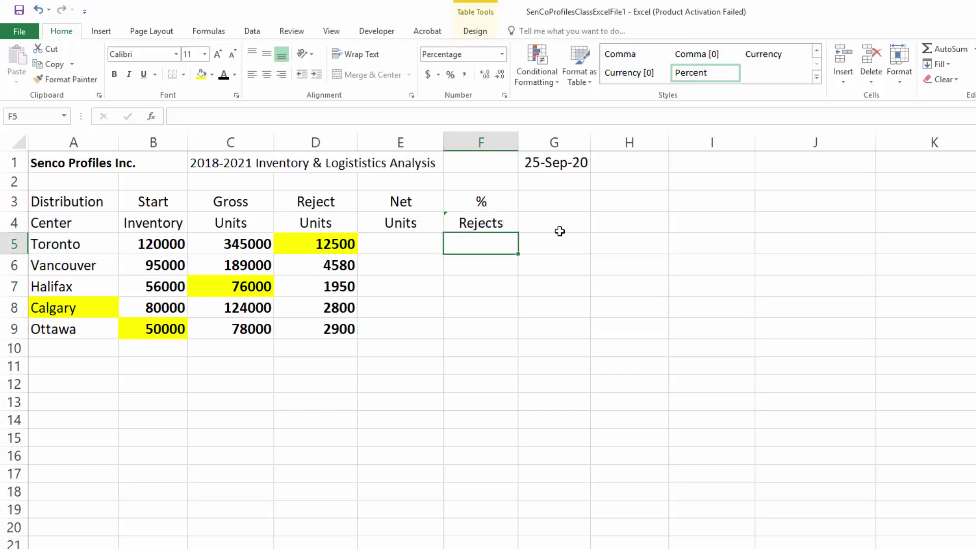
- Increase the font size of Toronto's Net Units cell E5 to 16
{"action": "left_click", "coordinate": [398, 246]}
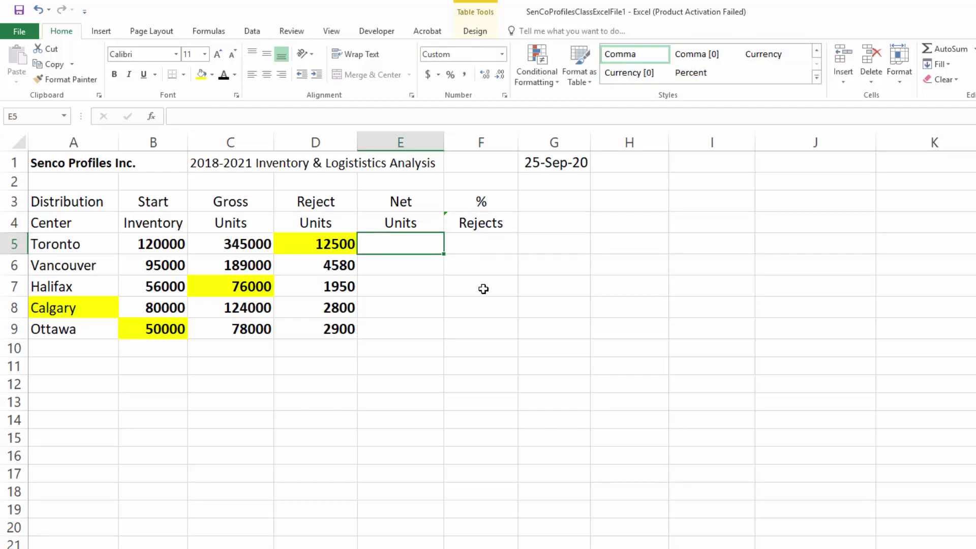
{"action": "left_click", "coordinate": [218, 54]}
{"action": "left_click", "coordinate": [218, 54]}
{"action": "left_click", "coordinate": [218, 54]}
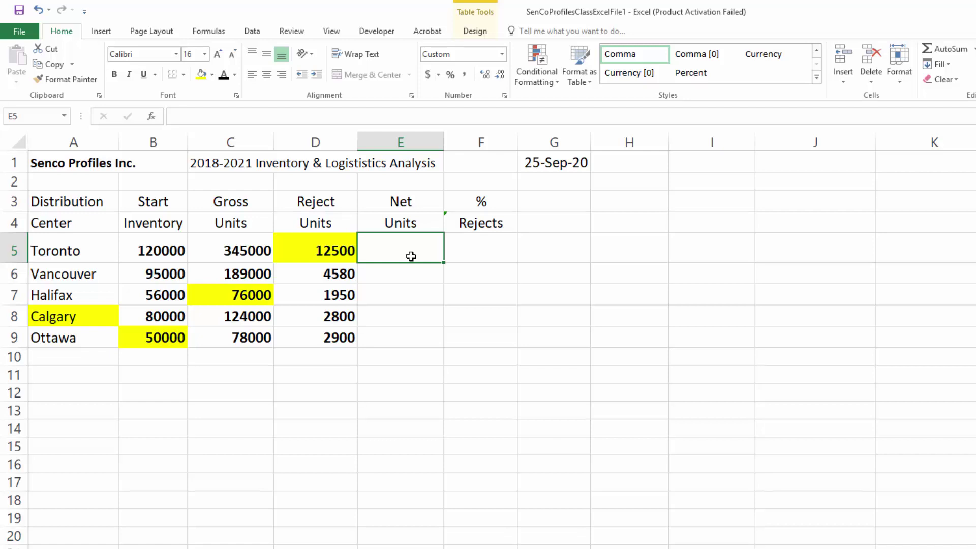
{"action": "left_click", "coordinate": [237, 251]}
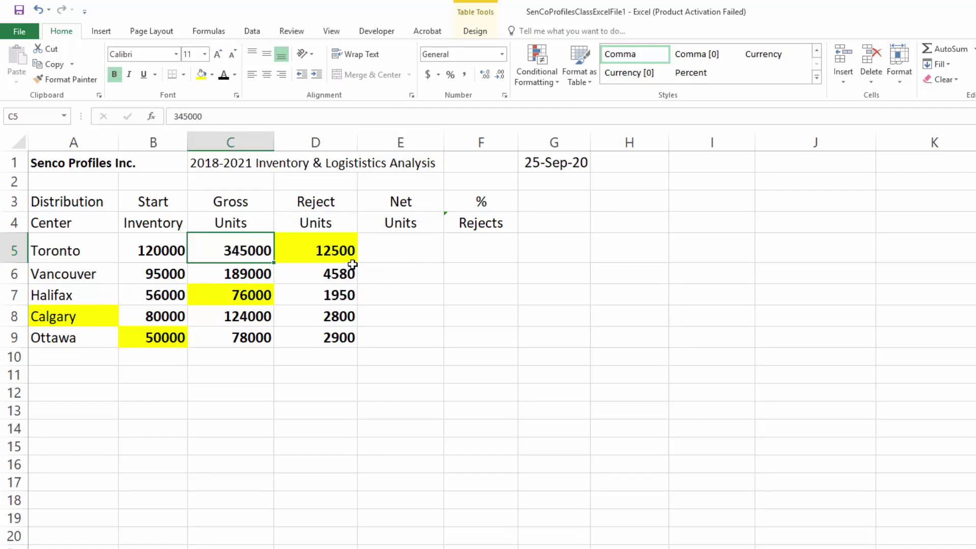
{"action": "left_click", "coordinate": [327, 253]}
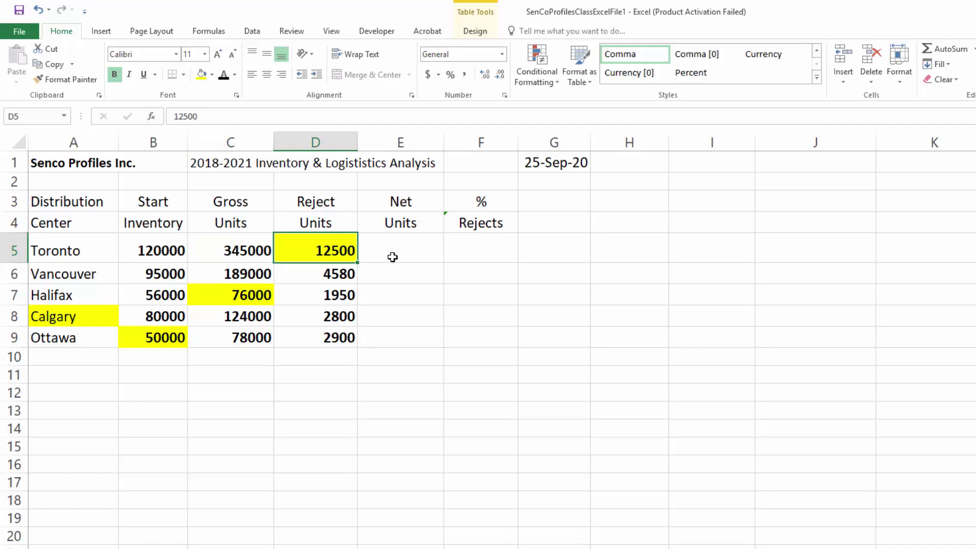
{"action": "left_click", "coordinate": [256, 250]}
{"action": "left_click", "coordinate": [353, 250]}
{"action": "left_click", "coordinate": [394, 249]}
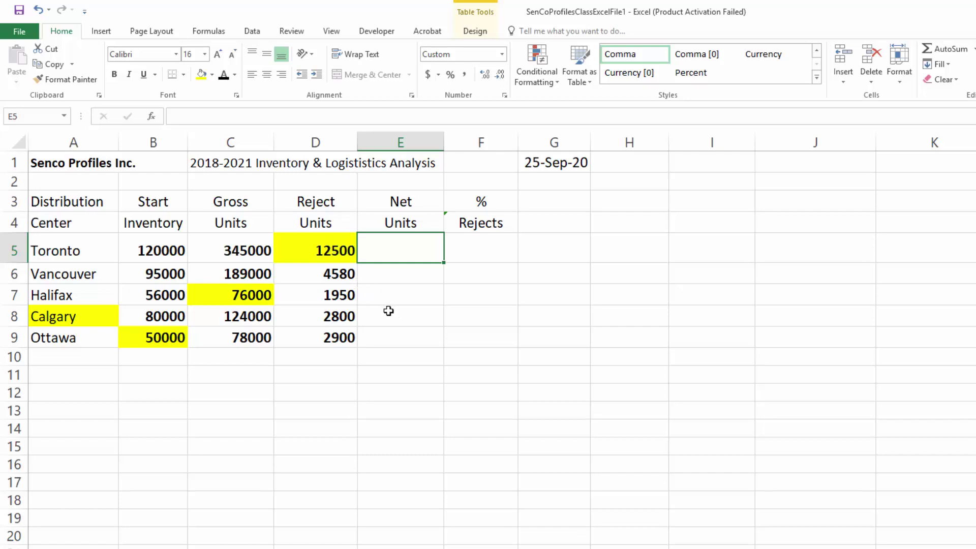
{"action": "type", "text": "="}
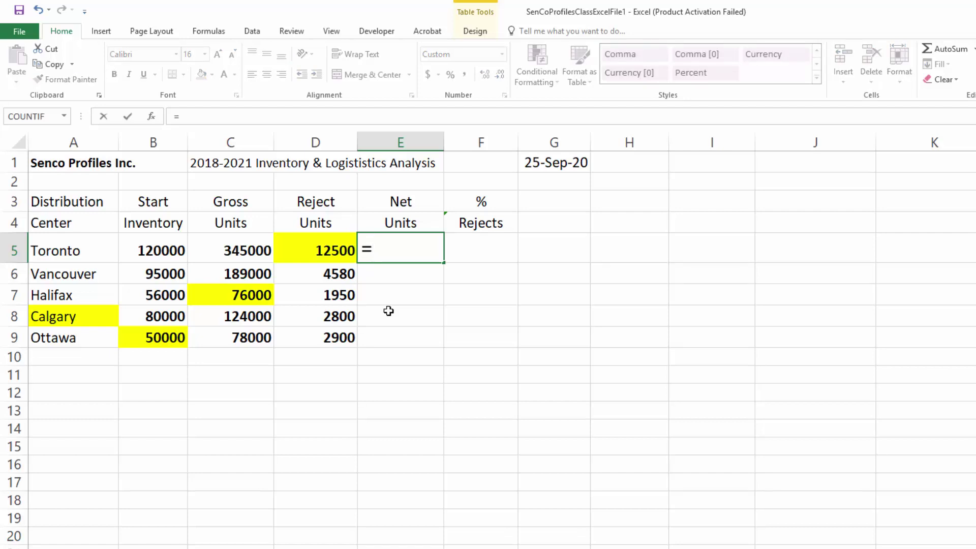
{"action": "type", "text": "345000"}
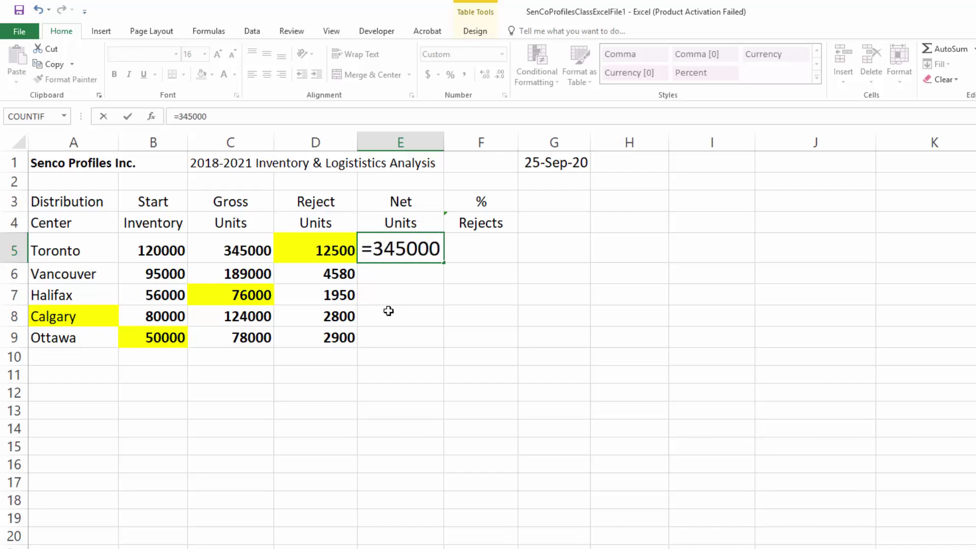
{"action": "type", "text": "-12500"}
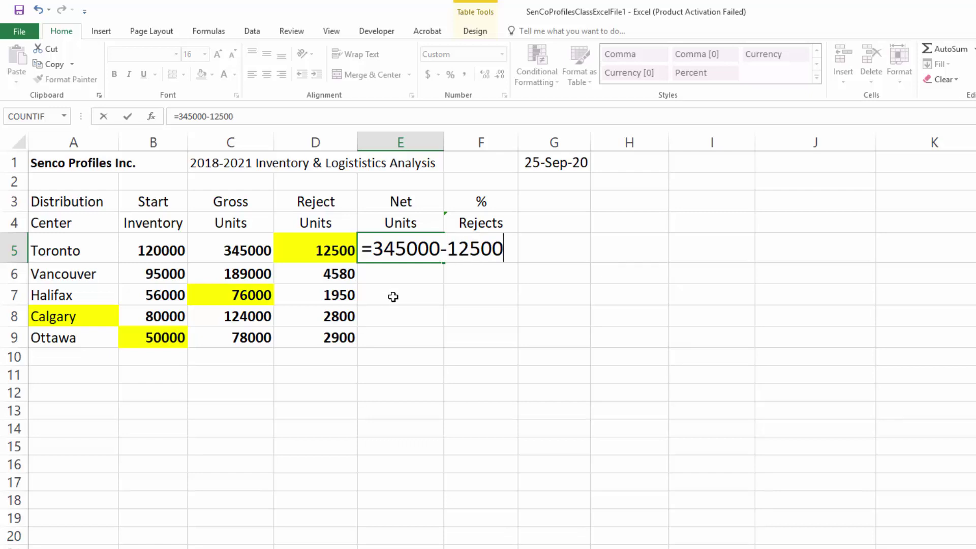
{"action": "key", "text": "Return"}
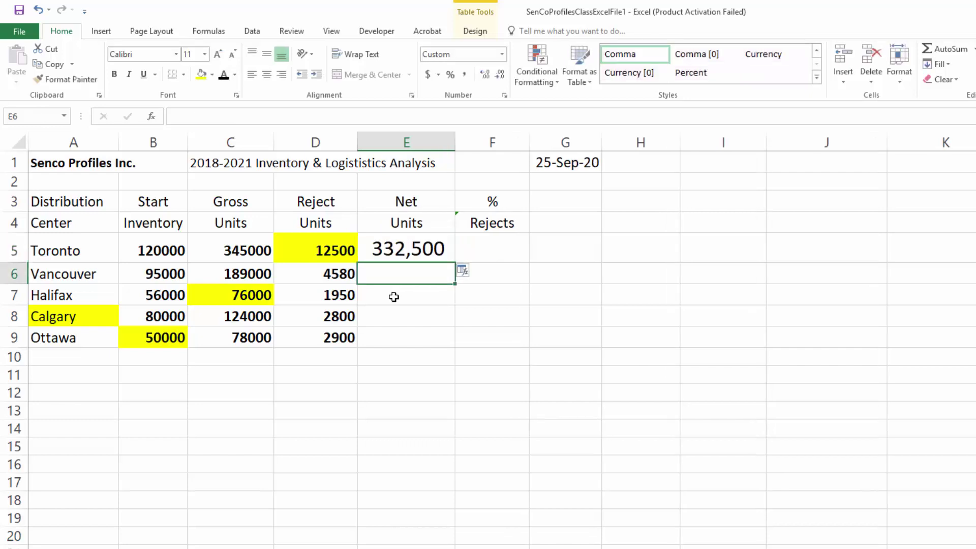
- Set the number format of Toronto's net units in cell E5 to General
{"action": "left_click", "coordinate": [406, 254]}
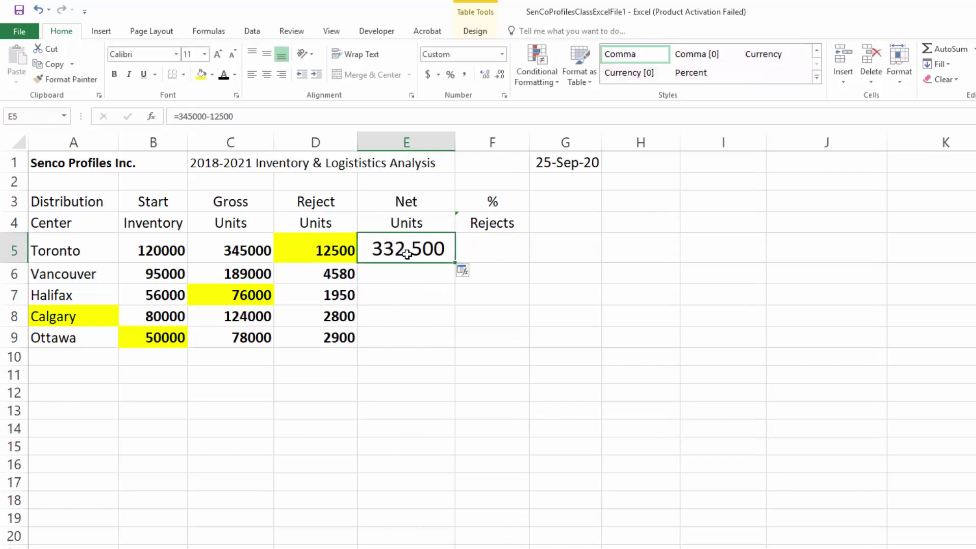
{"action": "left_click", "coordinate": [502, 54]}
{"action": "left_click", "coordinate": [484, 71]}
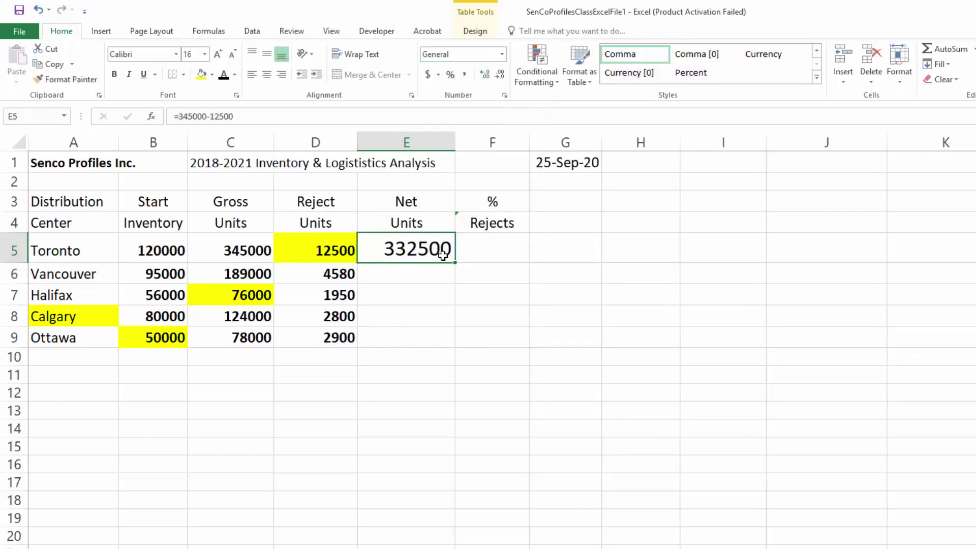
- Examine the fixed numbers used in the net units formula in cell E5
{"action": "key", "text": "Delete"}
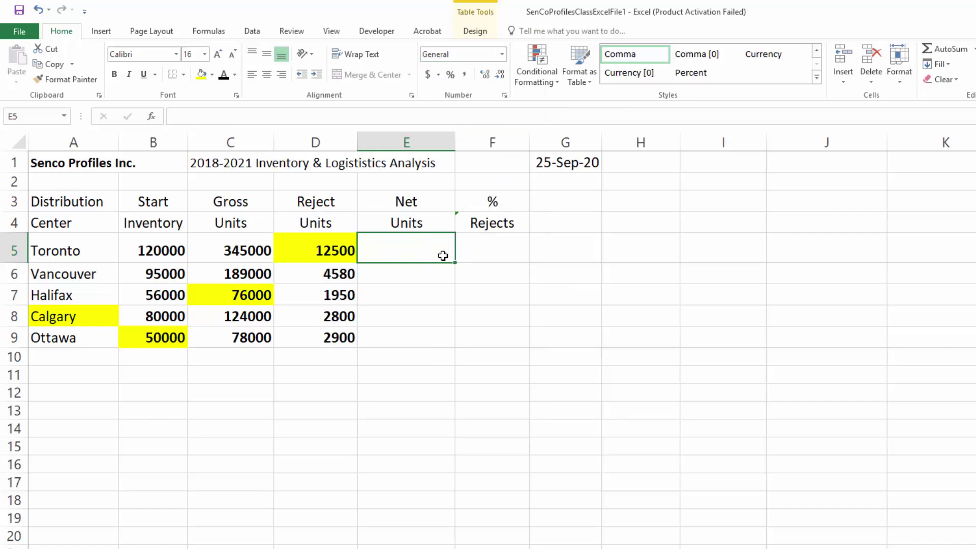
{"action": "key", "text": "ctrl+z"}
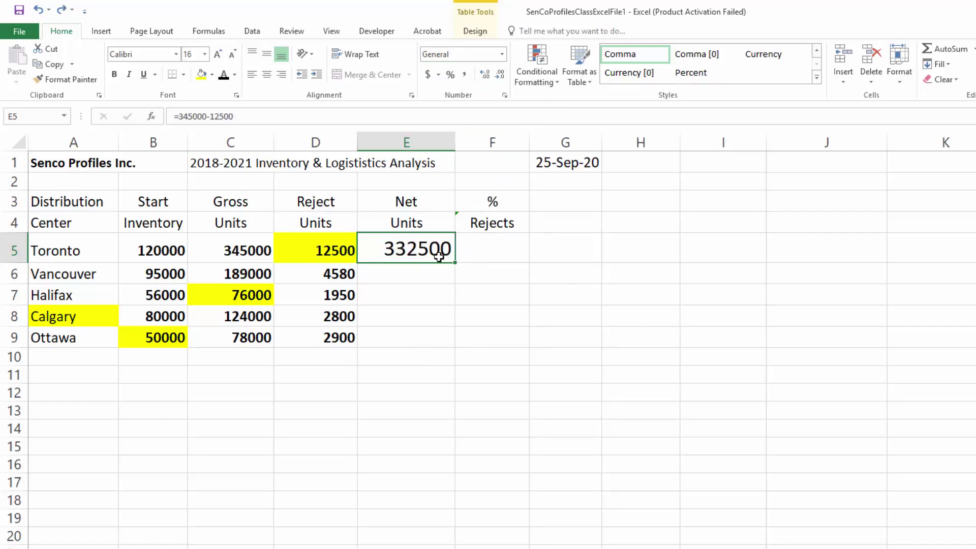
{"action": "double_click", "coordinate": [421, 249]}
{"action": "key", "text": "Escape"}
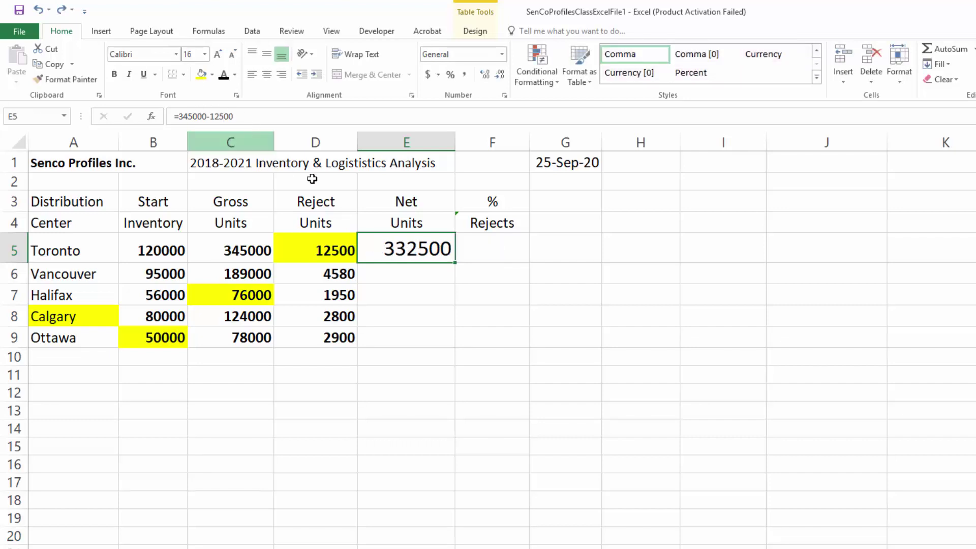
{"action": "double_click", "coordinate": [418, 251]}
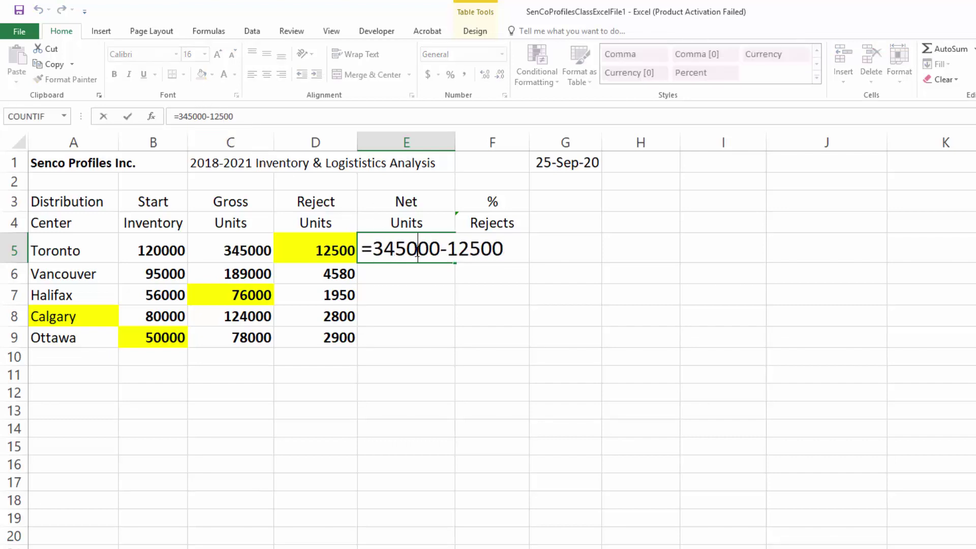
{"action": "left_click", "coordinate": [516, 251]}
{"action": "key", "text": "ctrl+Return"}
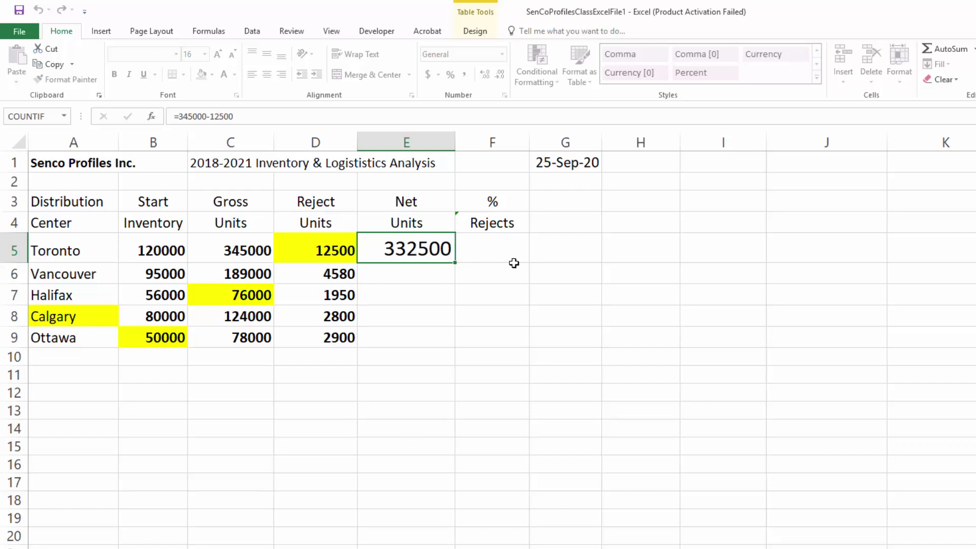
- Replace the net units formula in cell E5 with the cell-reference formula =C5-D5
{"action": "key", "text": "Delete"}
{"action": "type", "text": "="}
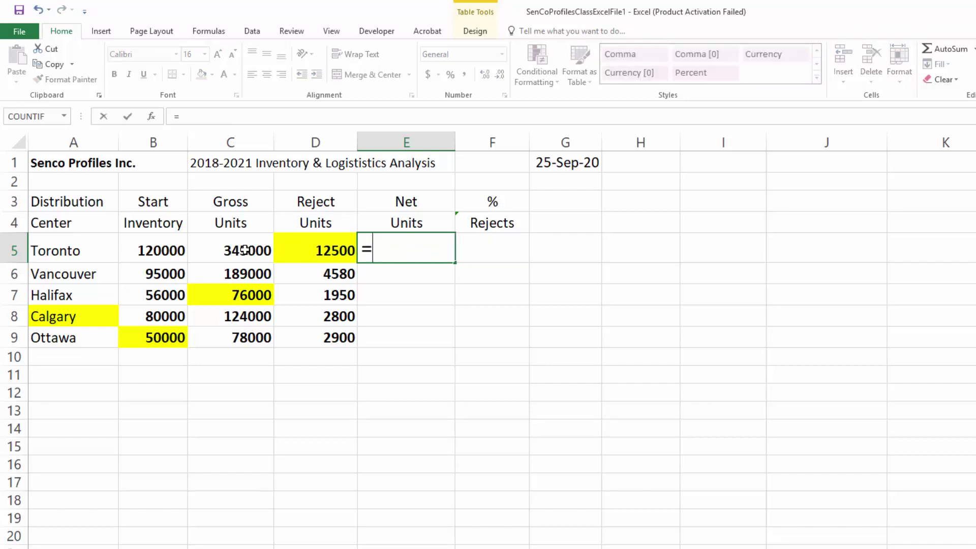
{"action": "type", "text": "C54"}
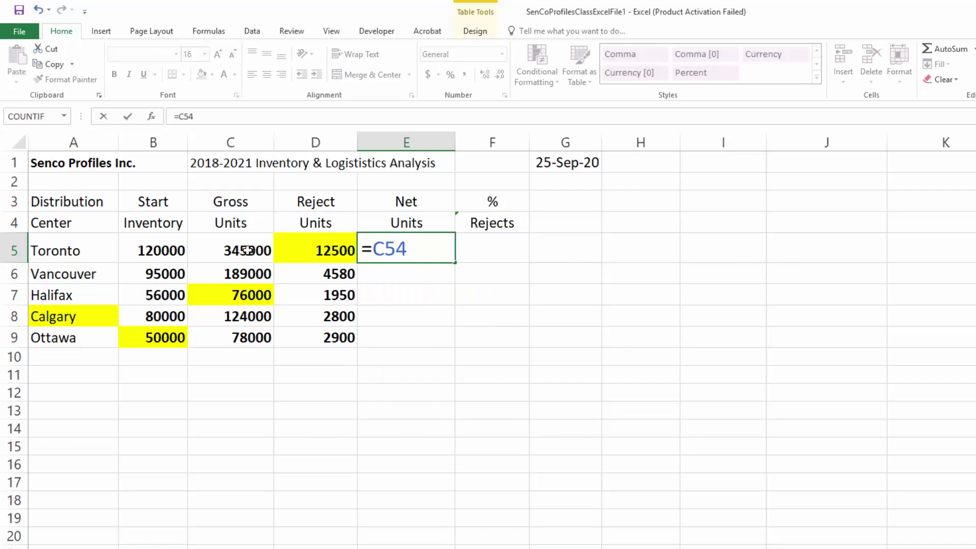
{"action": "key", "text": "BackSpace"}
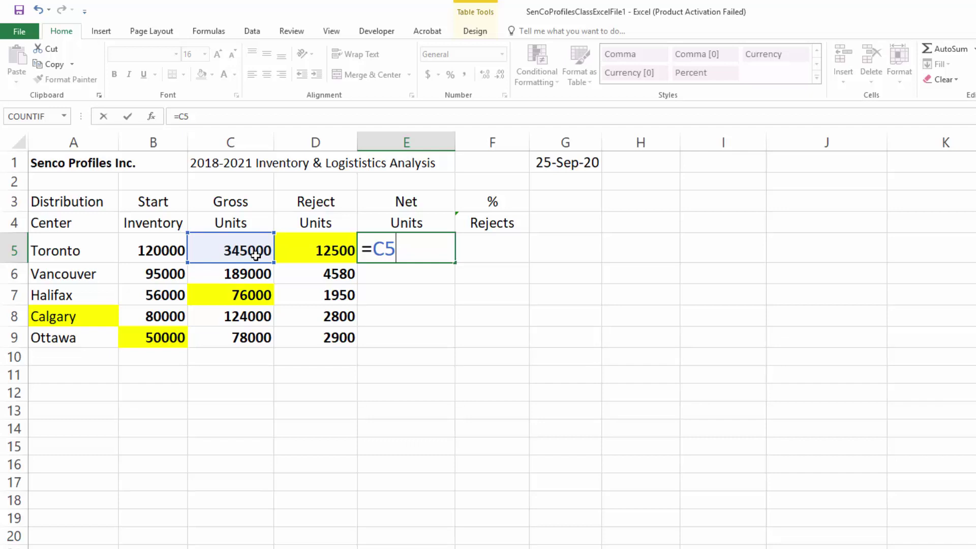
{"action": "type", "text": "-D5"}
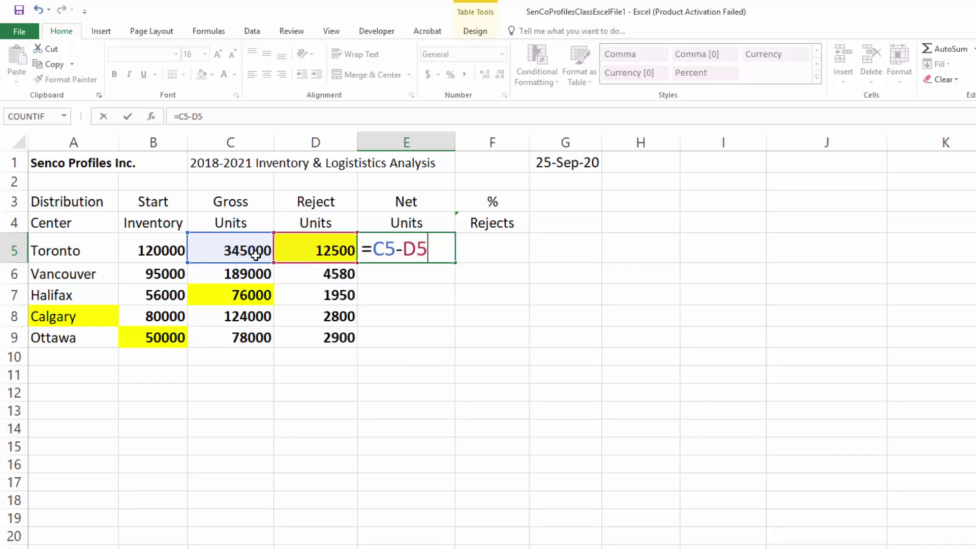
{"action": "key", "text": "Return"}
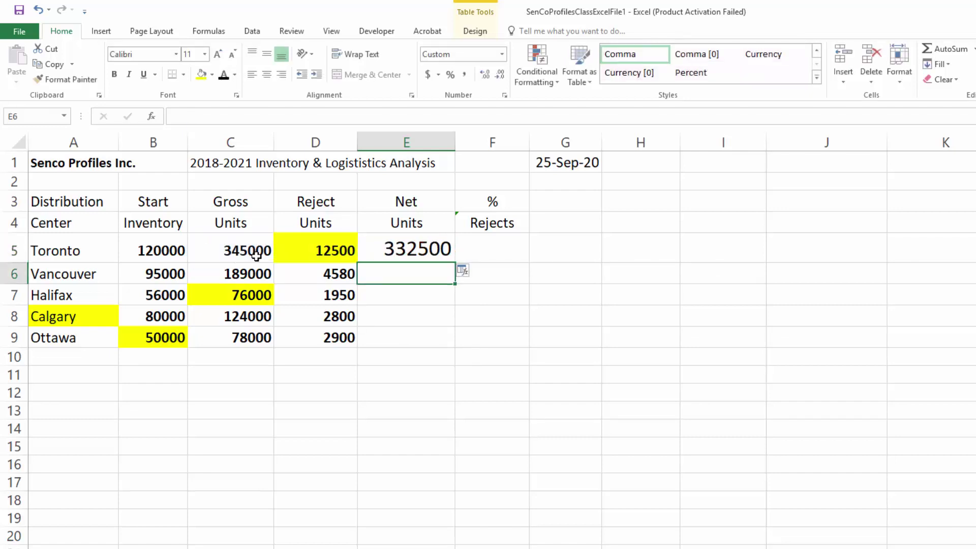
- Test the net units formula by setting Toronto's reject units in cell D5 to 20000, and undo the change
{"action": "left_click", "coordinate": [322, 251]}
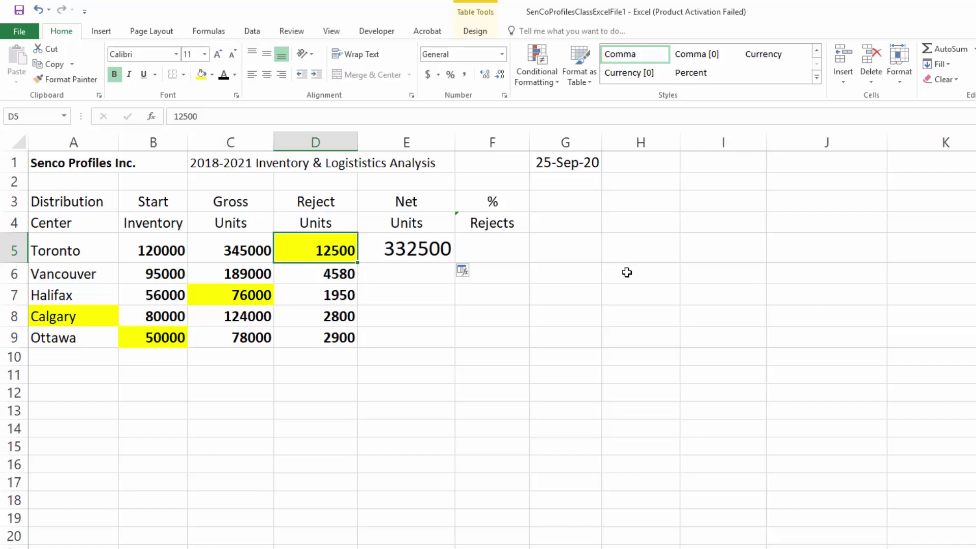
{"action": "type", "text": "20000"}
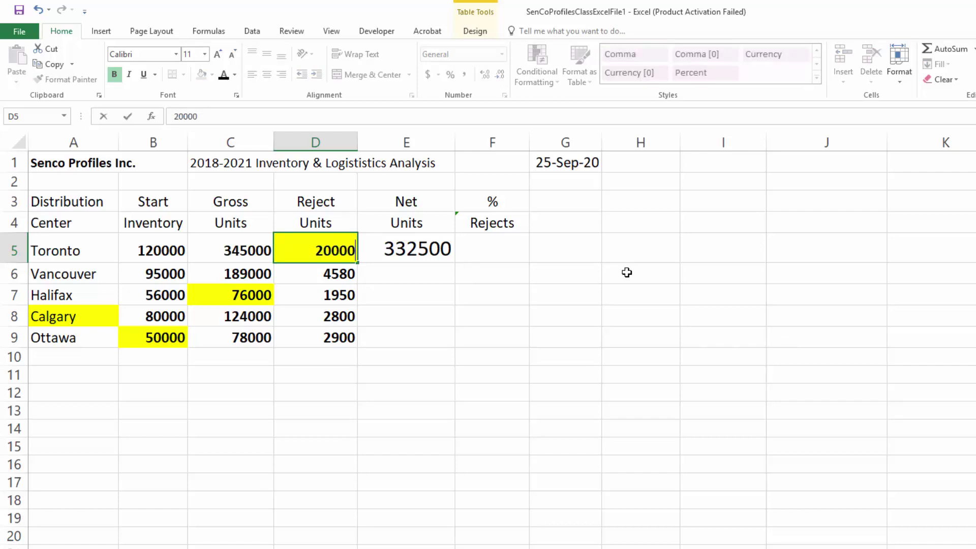
{"action": "key", "text": "Return"}
{"action": "left_click", "coordinate": [441, 258]}
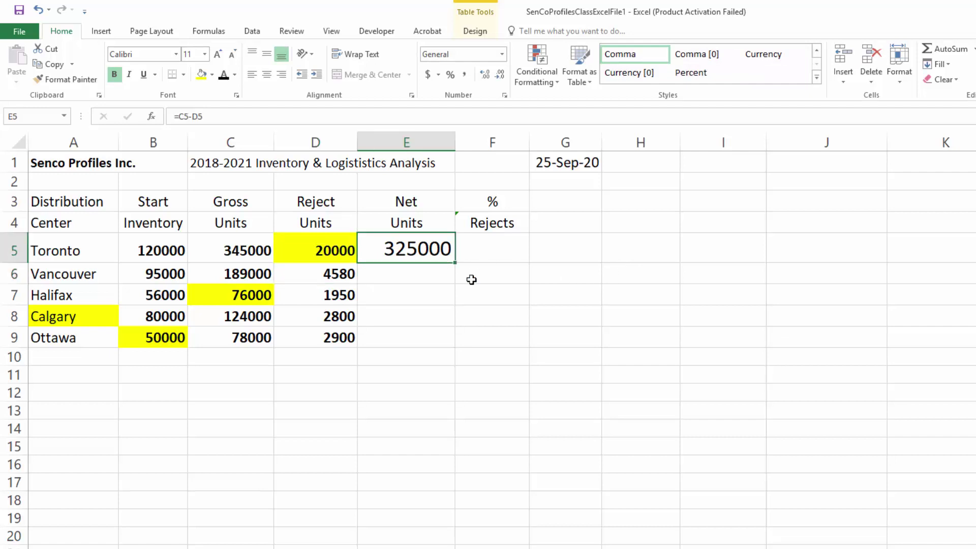
{"action": "key", "text": "ctrl+z"}
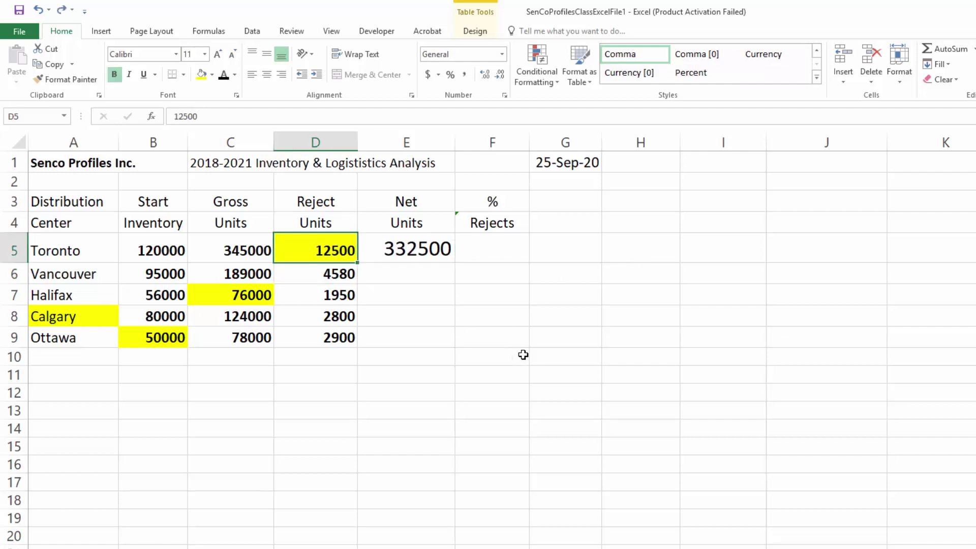
- Review the net units formula in cell E5 and reduce the cell's font size to 11
{"action": "double_click", "coordinate": [416, 254]}
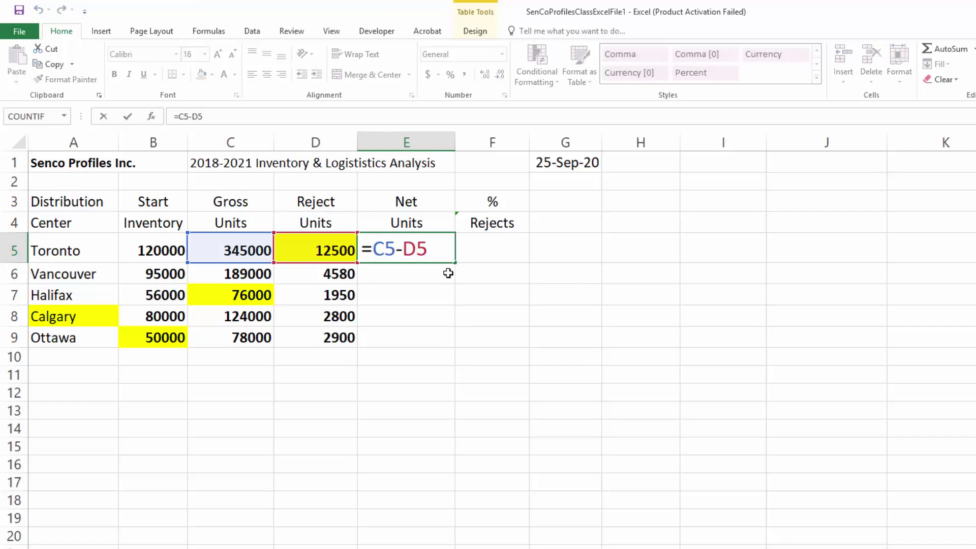
{"action": "key", "text": "ctrl+Return"}
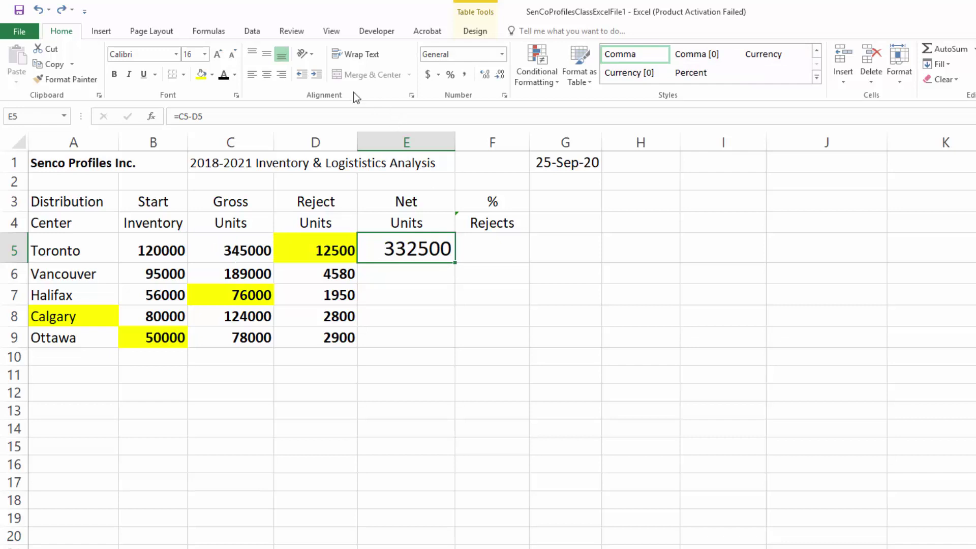
{"action": "left_click", "coordinate": [232, 54]}
{"action": "left_click", "coordinate": [232, 54]}
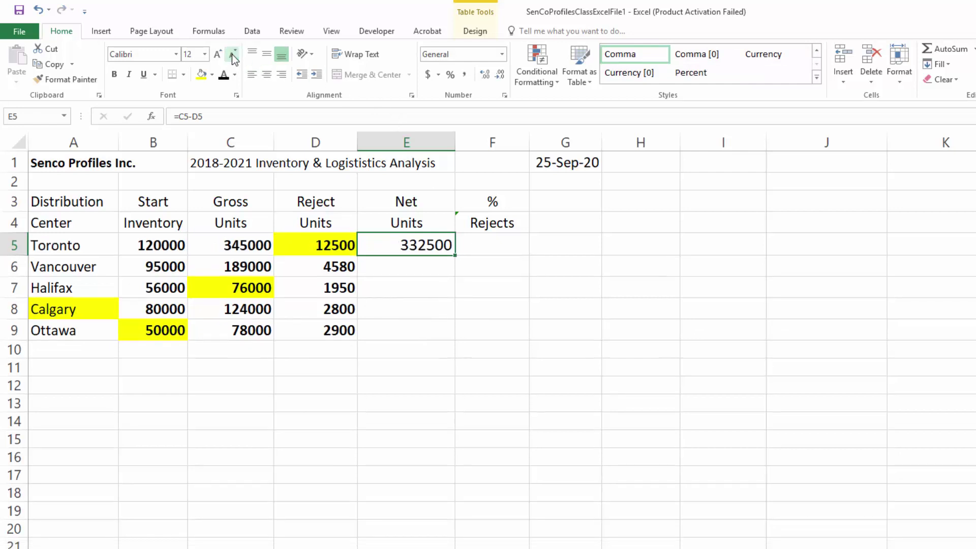
{"action": "left_click", "coordinate": [232, 54]}
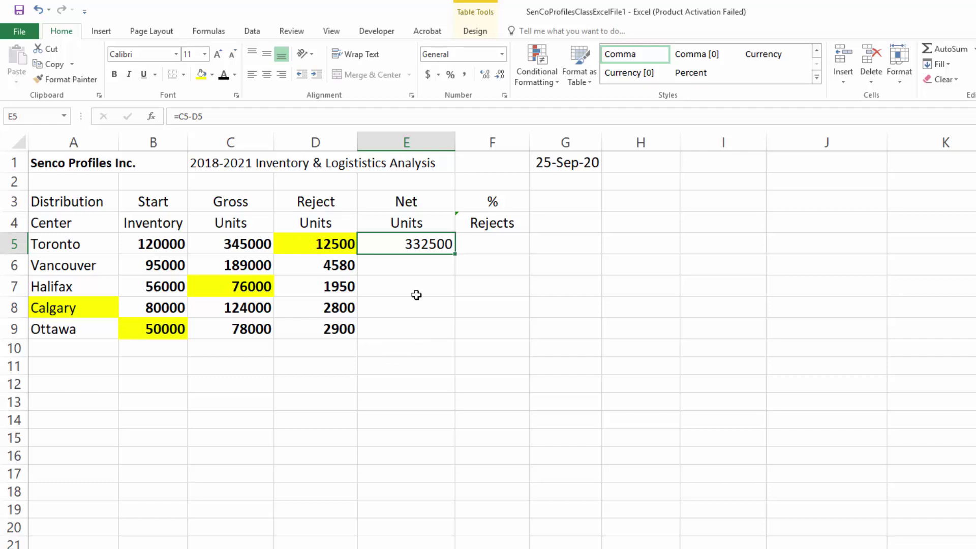
- Examine the cell references in Toronto's net units formula and the matching empty cells for Vancouver and Halifax
{"action": "double_click", "coordinate": [424, 244]}
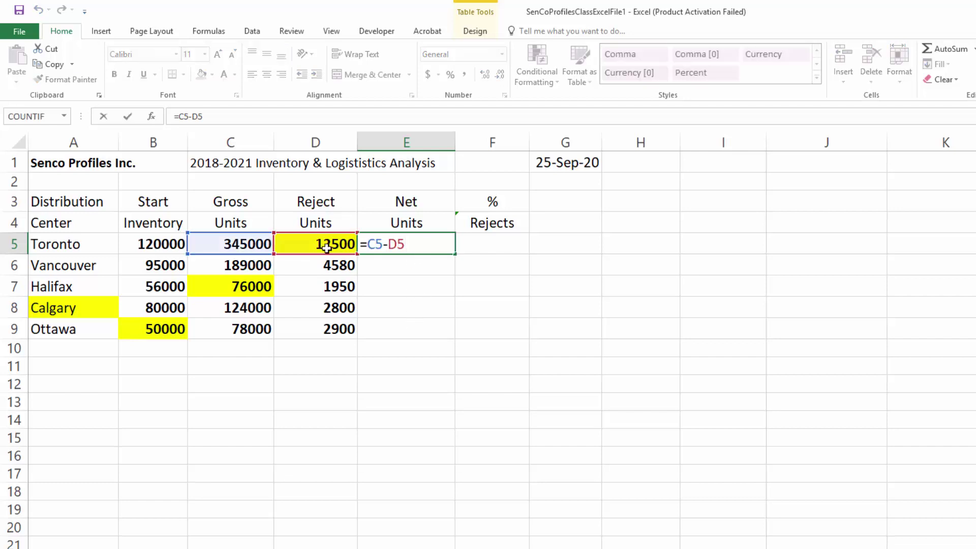
{"action": "key", "text": "ctrl+Return"}
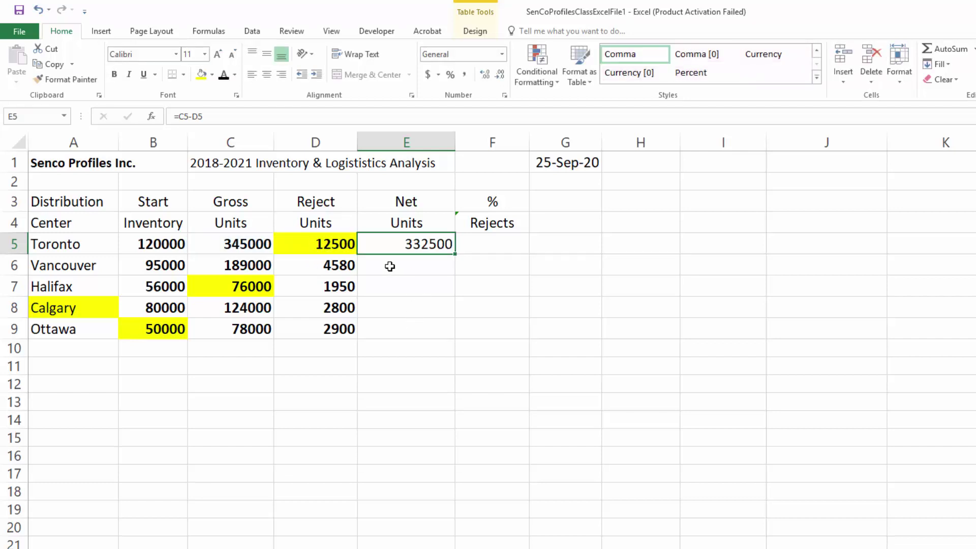
{"action": "left_click", "coordinate": [390, 267]}
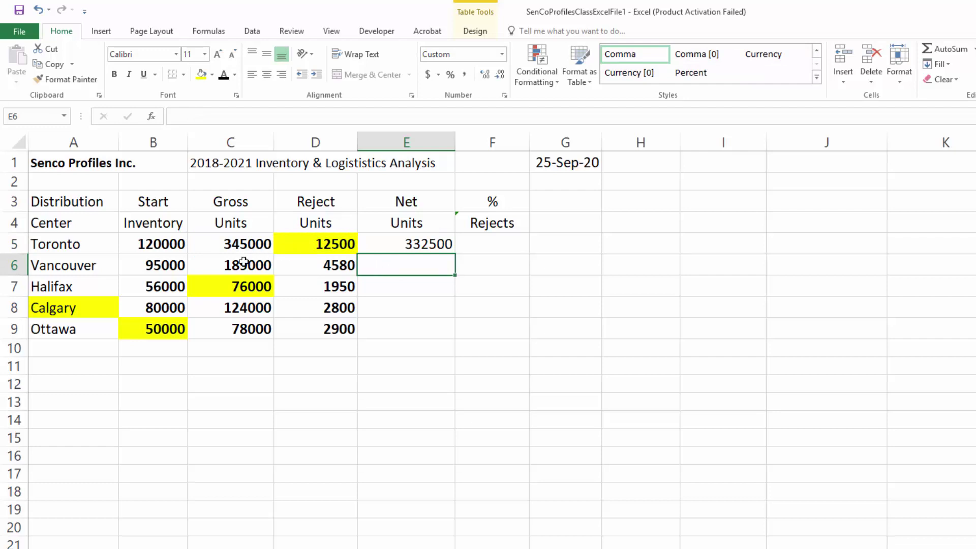
{"action": "left_click", "coordinate": [380, 282]}
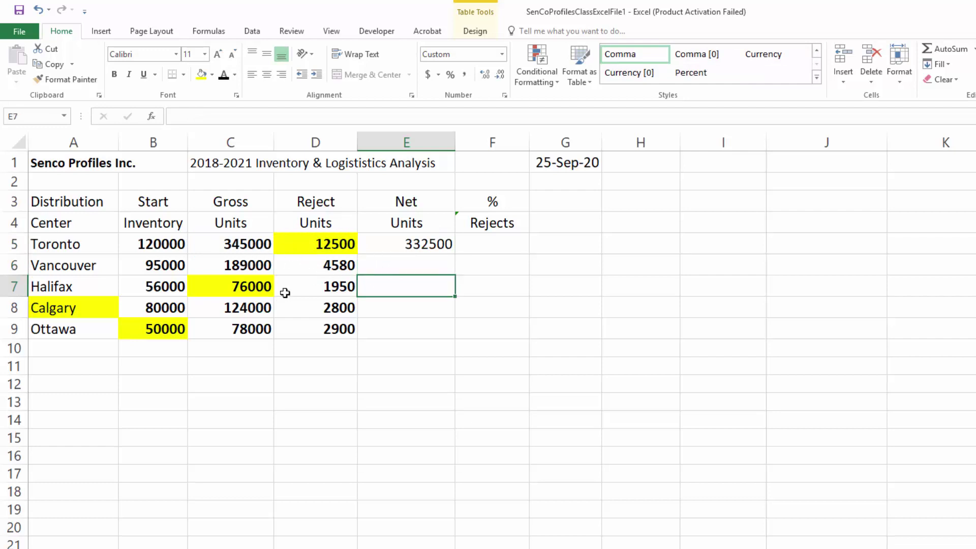
{"action": "left_click", "coordinate": [417, 244]}
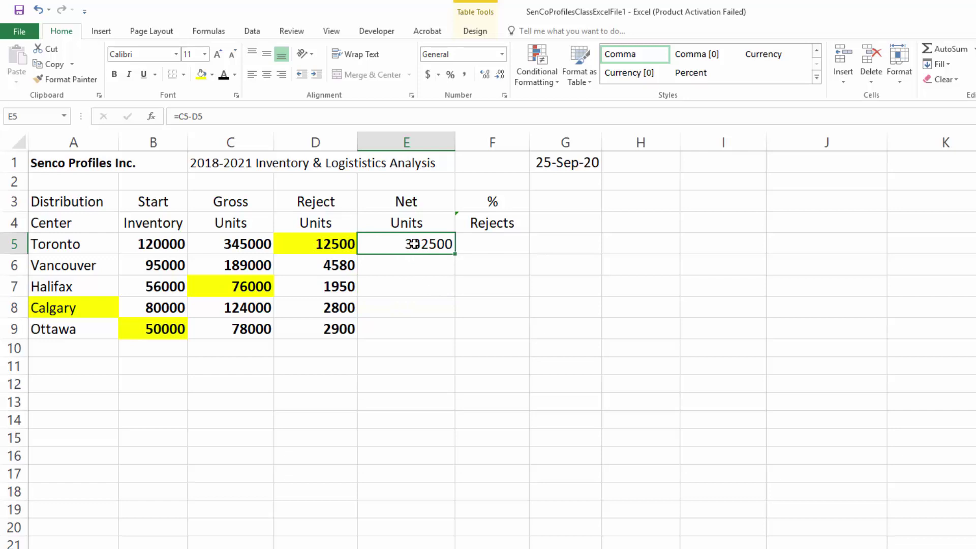
{"action": "double_click", "coordinate": [413, 245]}
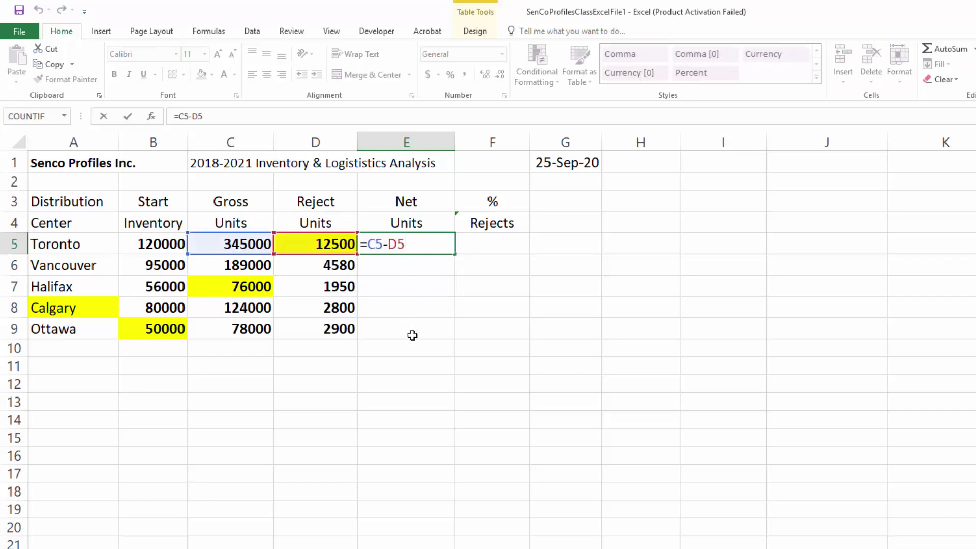
{"action": "key", "text": "Escape"}
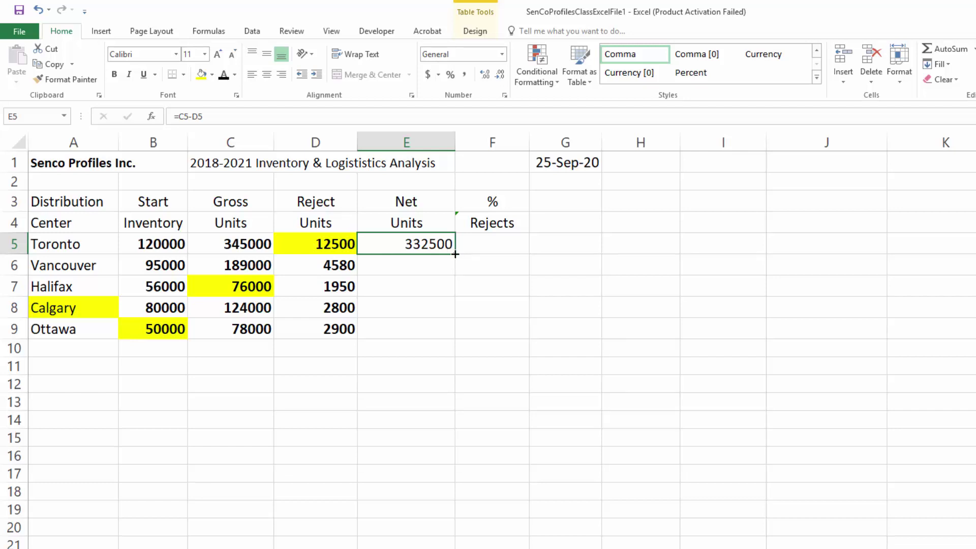
- Fill the net units formula from cell E5 down through E9 for the remaining distribution centers
{"action": "left_click_drag", "start_coordinate": [455, 254], "coordinate": [457, 332]}
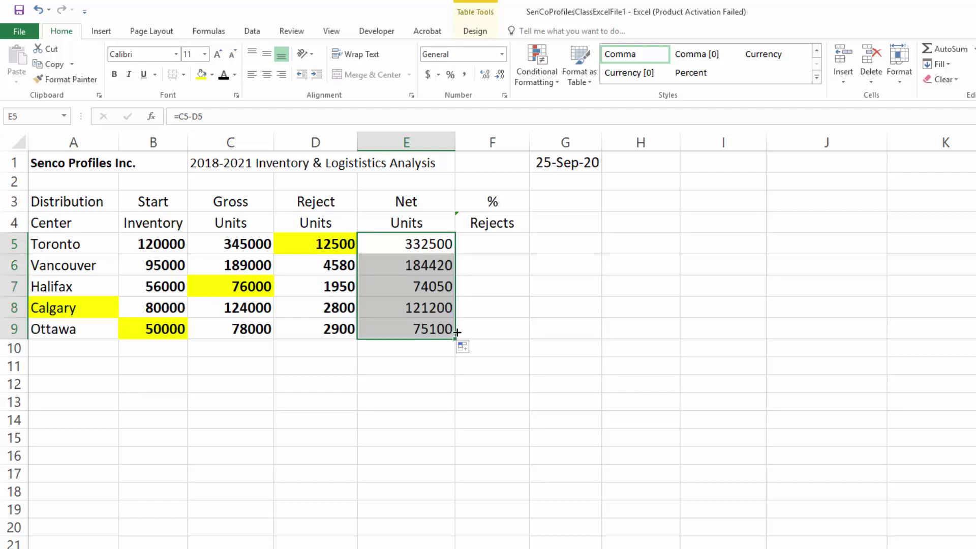
{"action": "key", "text": "ctrl+z"}
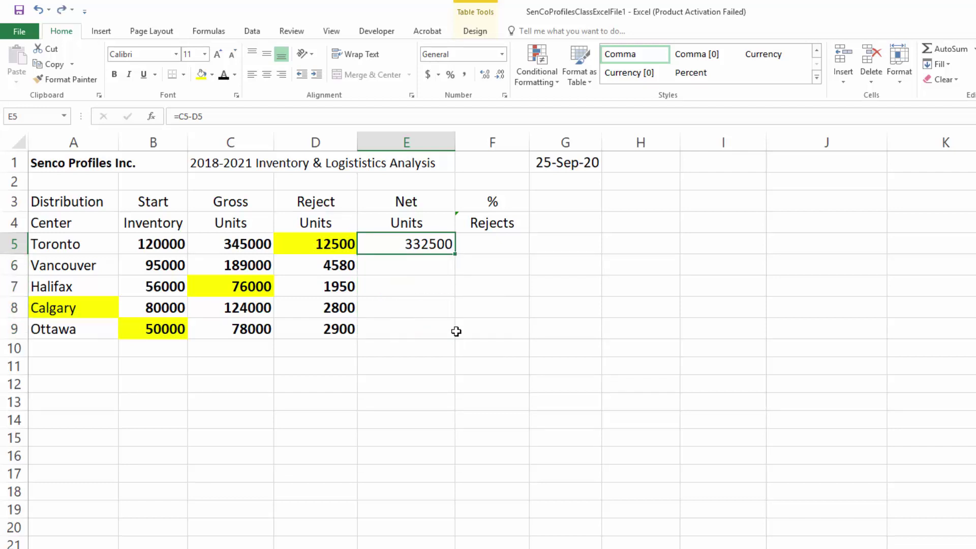
{"action": "double_click", "coordinate": [455, 253]}
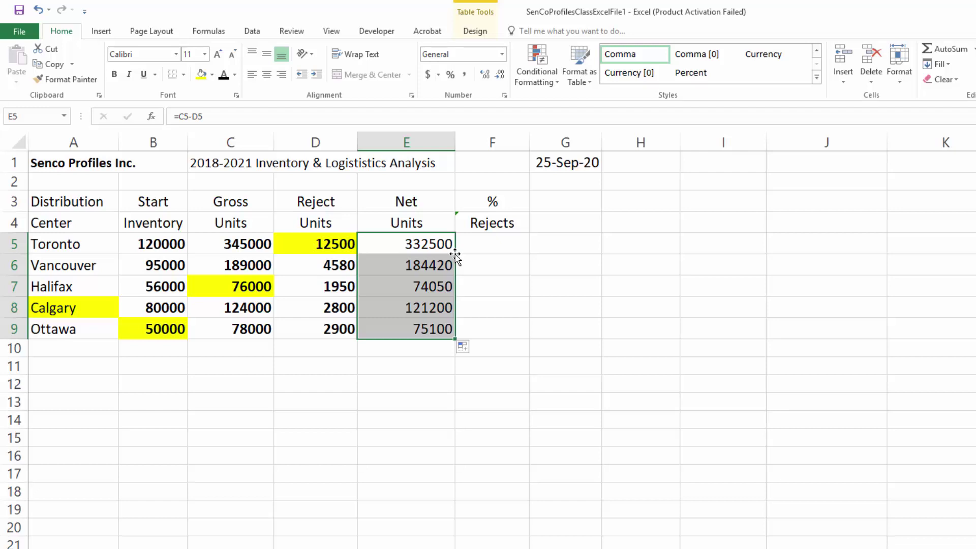
- Examine the net units formulas in E5:E9 against the gross and reject units in columns C and D
{"action": "left_click", "coordinate": [422, 247]}
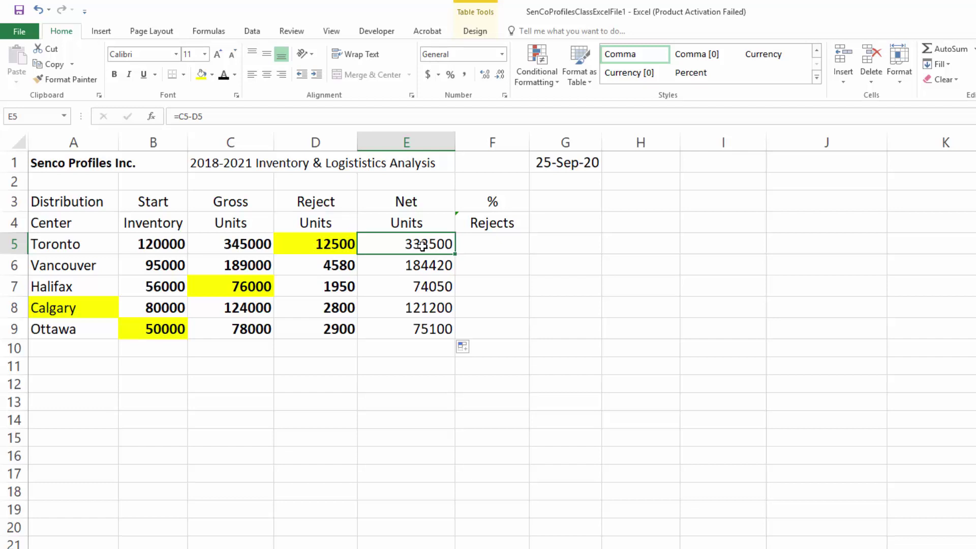
{"action": "left_click_drag", "start_coordinate": [410, 246], "coordinate": [411, 325]}
{"action": "left_click", "coordinate": [405, 244]}
{"action": "left_click_drag", "start_coordinate": [260, 244], "coordinate": [261, 323]}
{"action": "left_click", "coordinate": [263, 321]}
{"action": "left_click", "coordinate": [313, 329]}
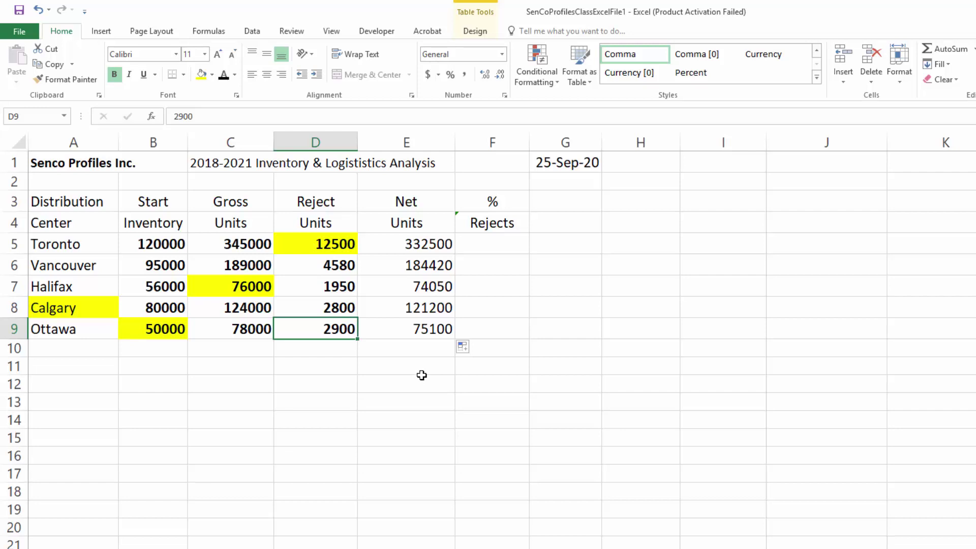
{"action": "left_click_drag", "start_coordinate": [418, 244], "coordinate": [427, 332]}
{"action": "left_click", "coordinate": [427, 332]}
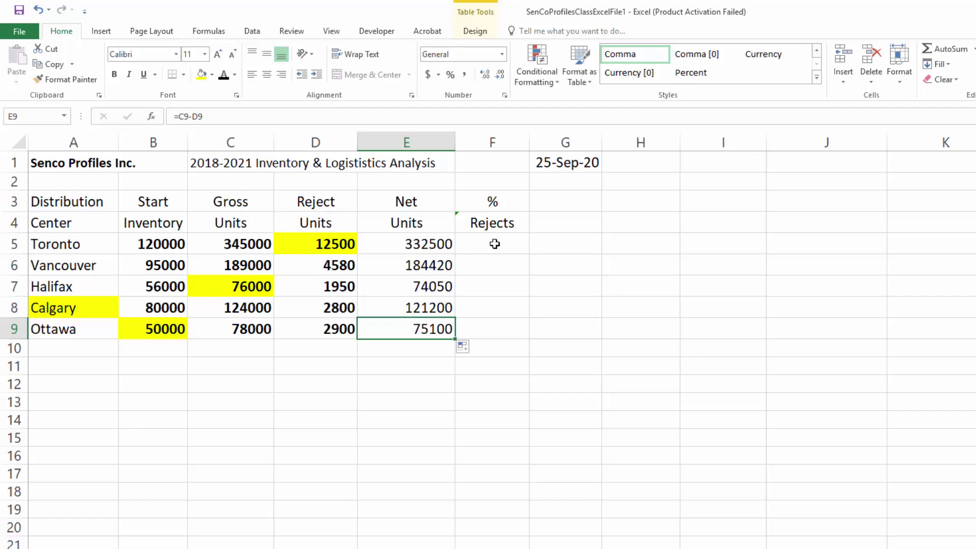
- Check the reject and gross units, and enter the percent rejects formula =D5/C5 for Toronto in cell F5
{"action": "left_click", "coordinate": [330, 246]}
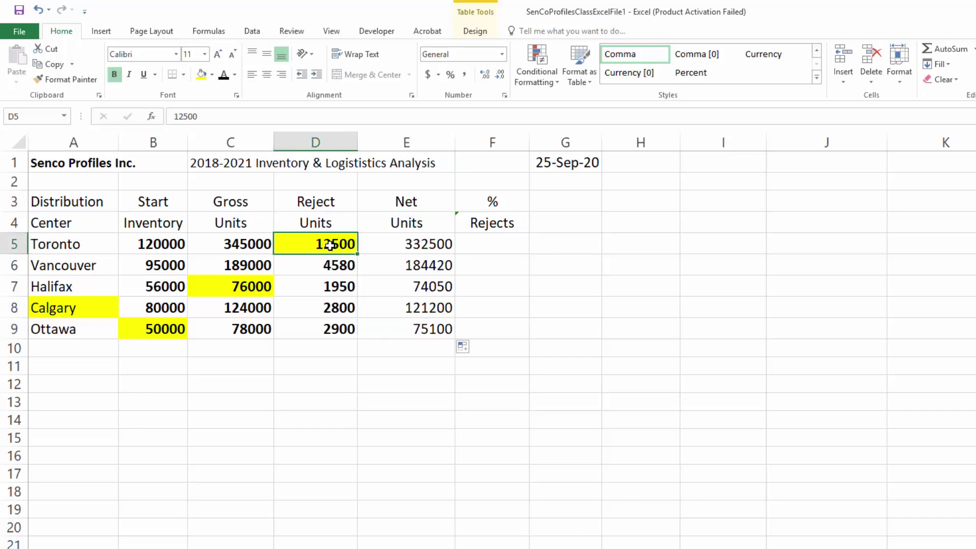
{"action": "left_click", "coordinate": [233, 247]}
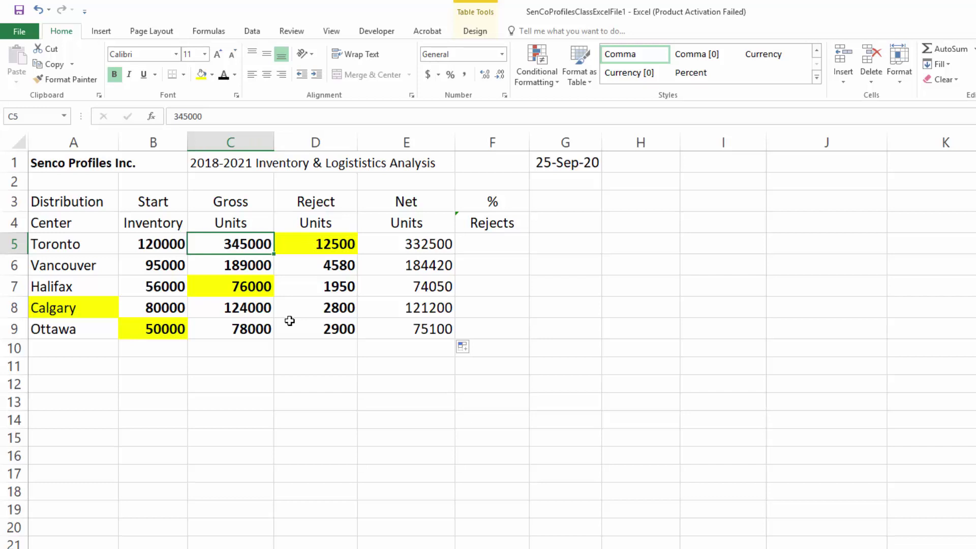
{"action": "left_click", "coordinate": [255, 288]}
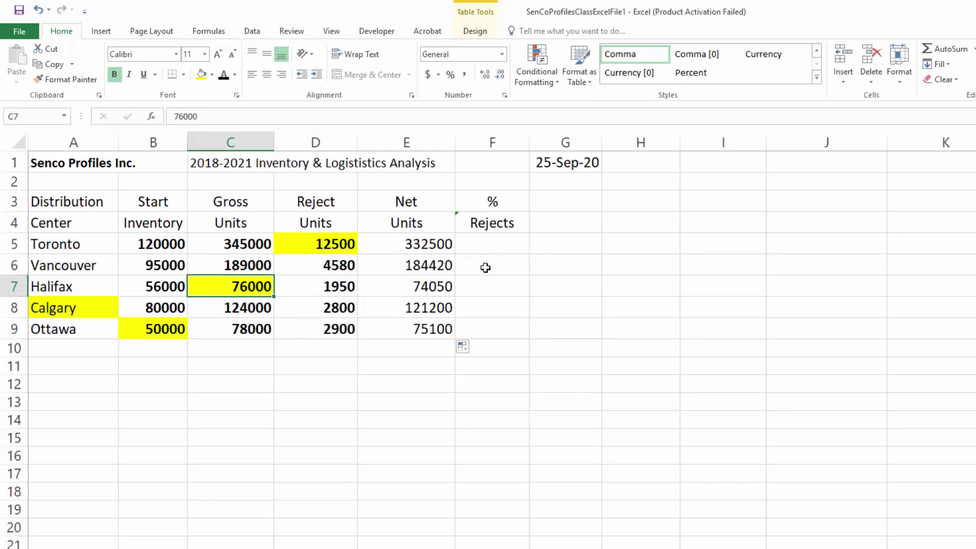
{"action": "left_click_drag", "start_coordinate": [501, 242], "coordinate": [498, 320]}
{"action": "left_click", "coordinate": [494, 242]}
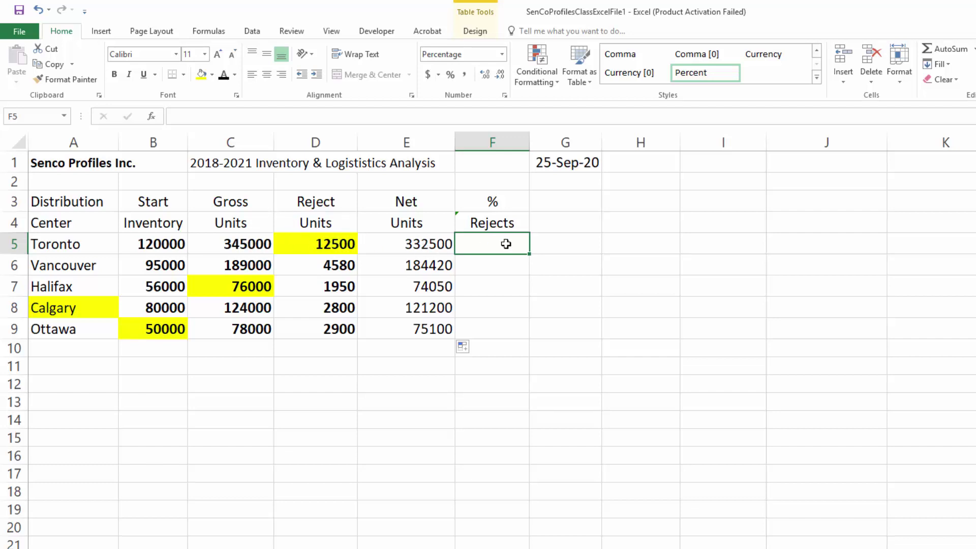
{"action": "type", "text": "="}
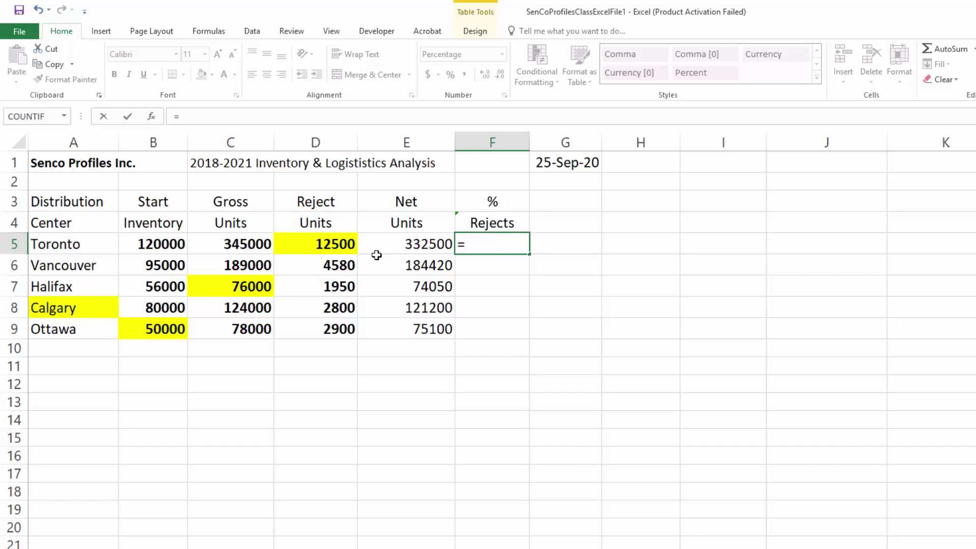
{"action": "type", "text": "D5"}
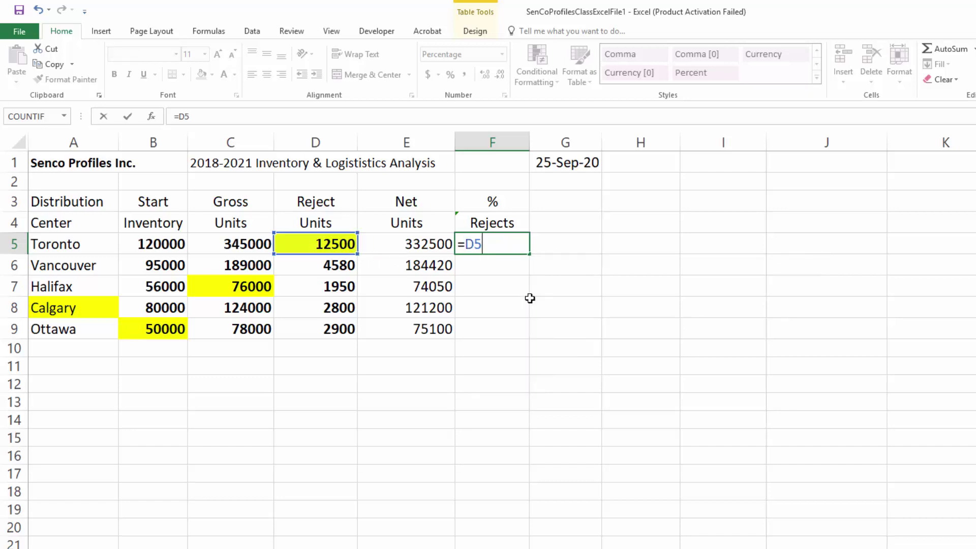
{"action": "type", "text": "/C"}
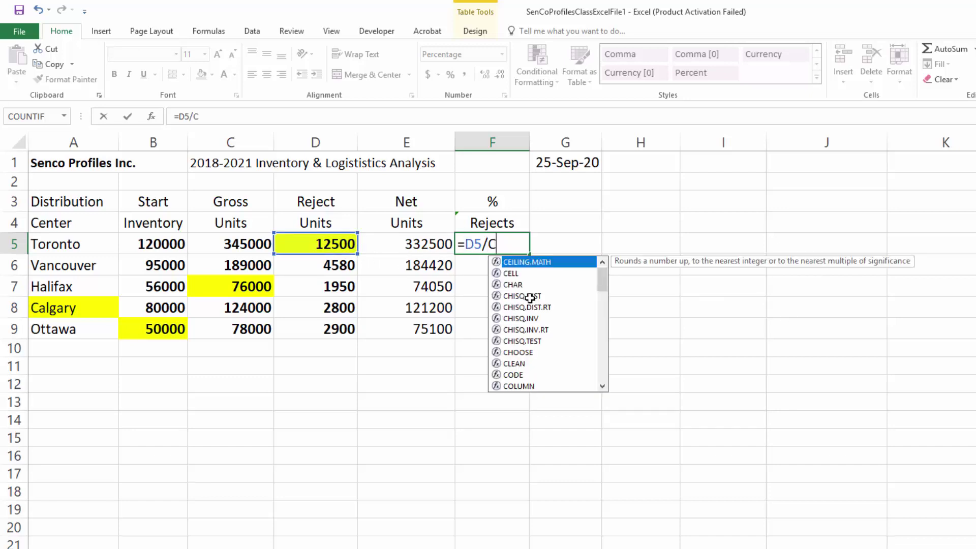
{"action": "type", "text": "5"}
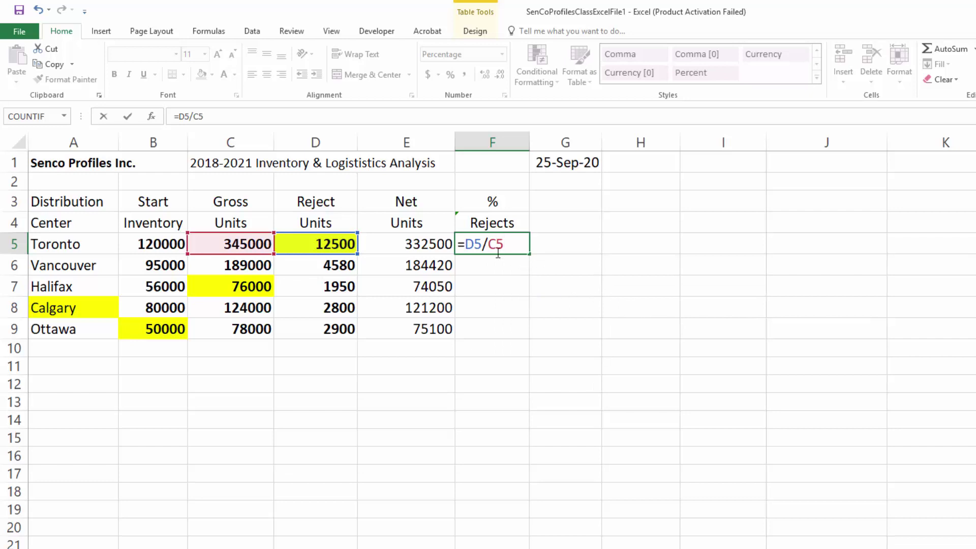
{"action": "left_click_drag", "start_coordinate": [481, 246], "coordinate": [488, 247]}
{"action": "key", "text": "End"}
{"action": "key", "text": "Return"}
- Set the number format of Toronto's percent rejects in cell F5 to General
{"action": "left_click", "coordinate": [511, 244]}
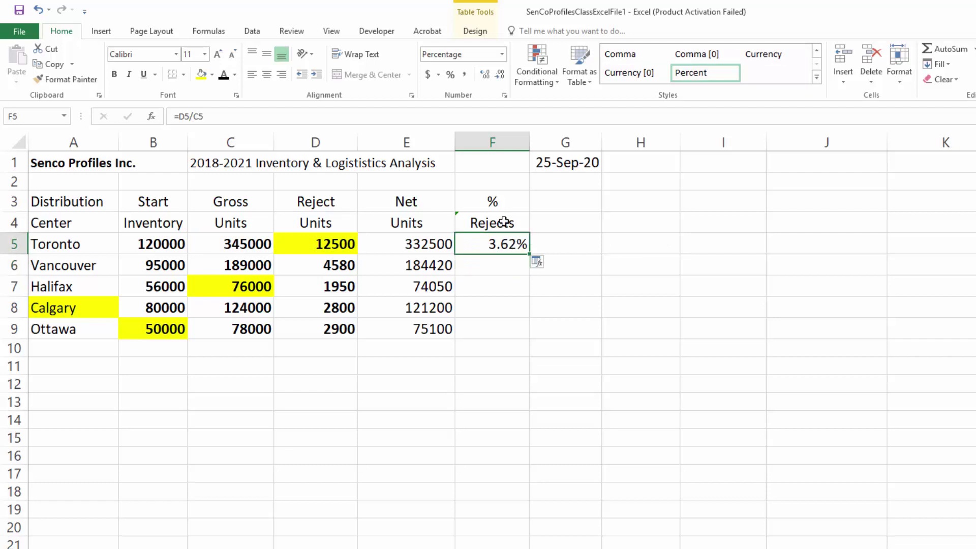
{"action": "left_click", "coordinate": [502, 55]}
{"action": "left_click", "coordinate": [484, 72]}
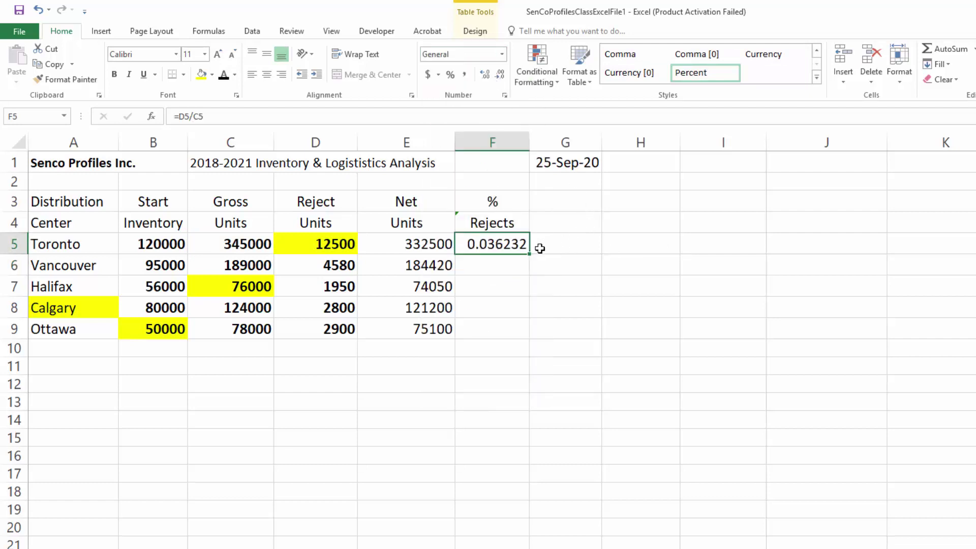
- Fill the percent rejects formula from F5 down through F9 and apply the percent style to F5:F9
{"action": "left_click_drag", "start_coordinate": [530, 254], "coordinate": [526, 331]}
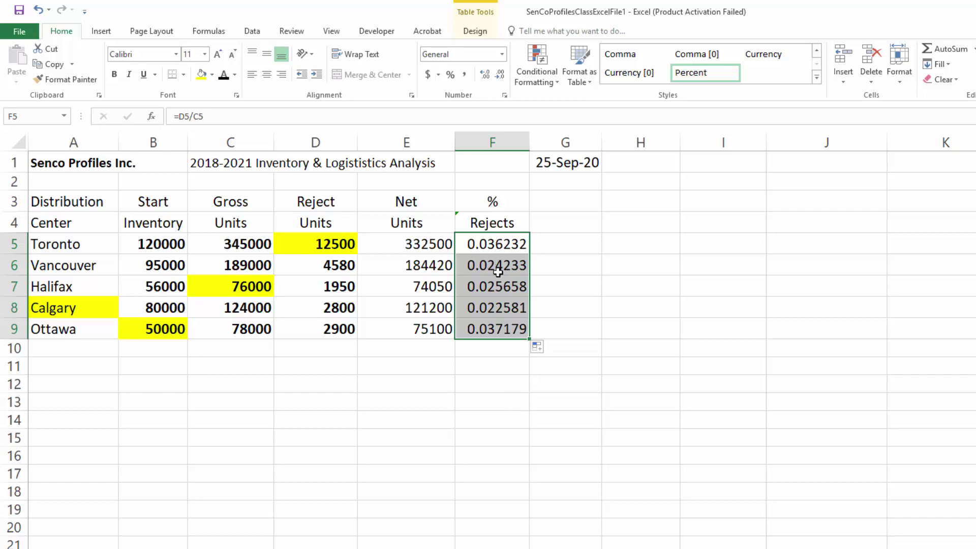
{"action": "left_click", "coordinate": [480, 246]}
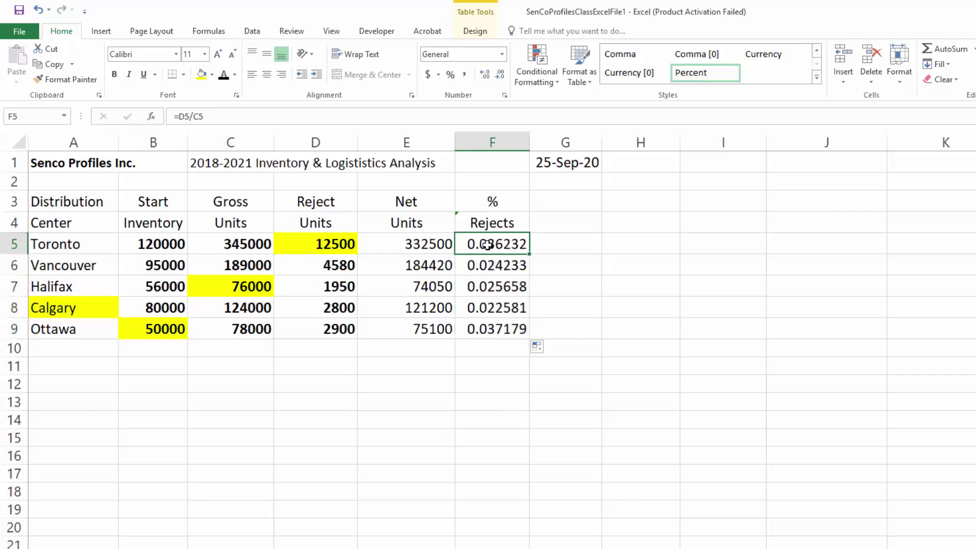
{"action": "left_click_drag", "start_coordinate": [486, 259], "coordinate": [482, 323]}
{"action": "left_click", "coordinate": [482, 246]}
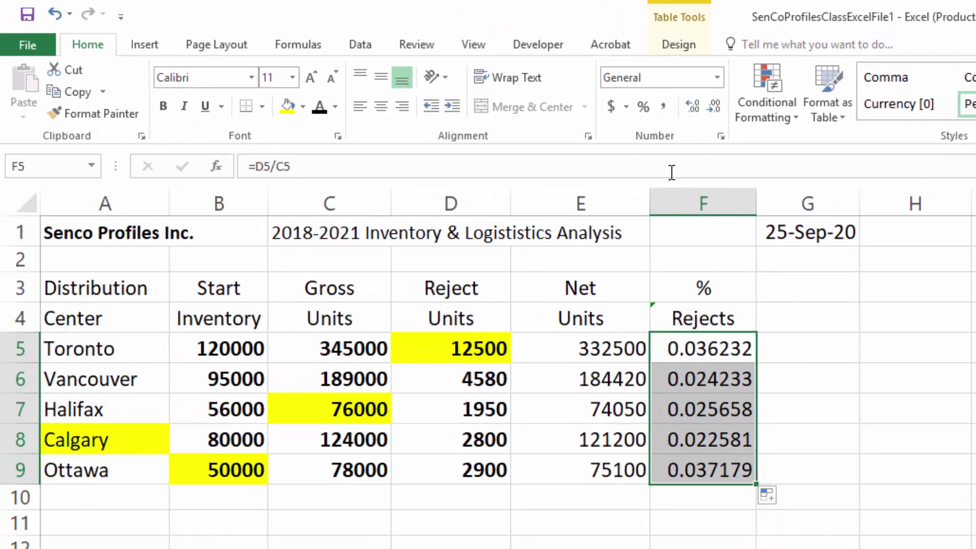
{"action": "left_click", "coordinate": [644, 107]}
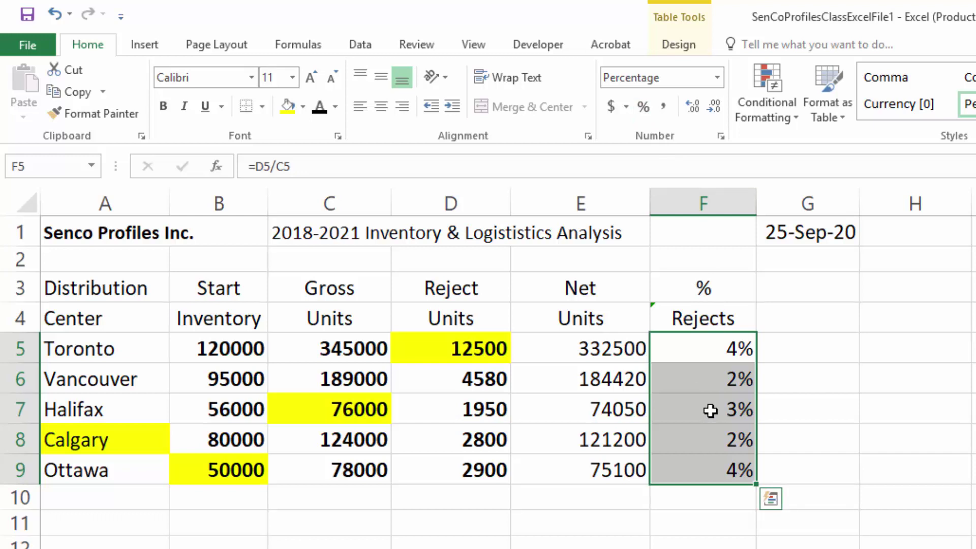
- Format the percent rejects in F5:F9 to show two decimal places
{"action": "left_click", "coordinate": [693, 108]}
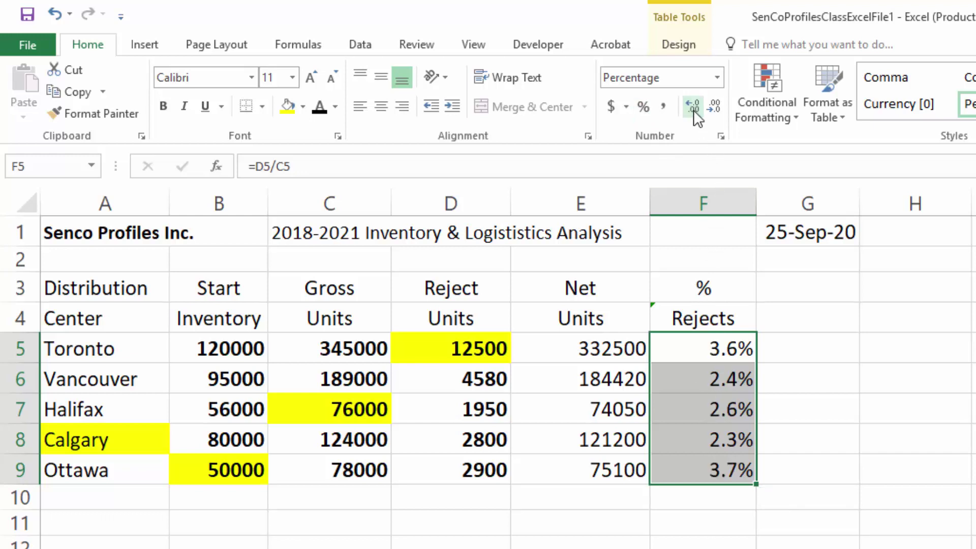
{"action": "left_click", "coordinate": [715, 108]}
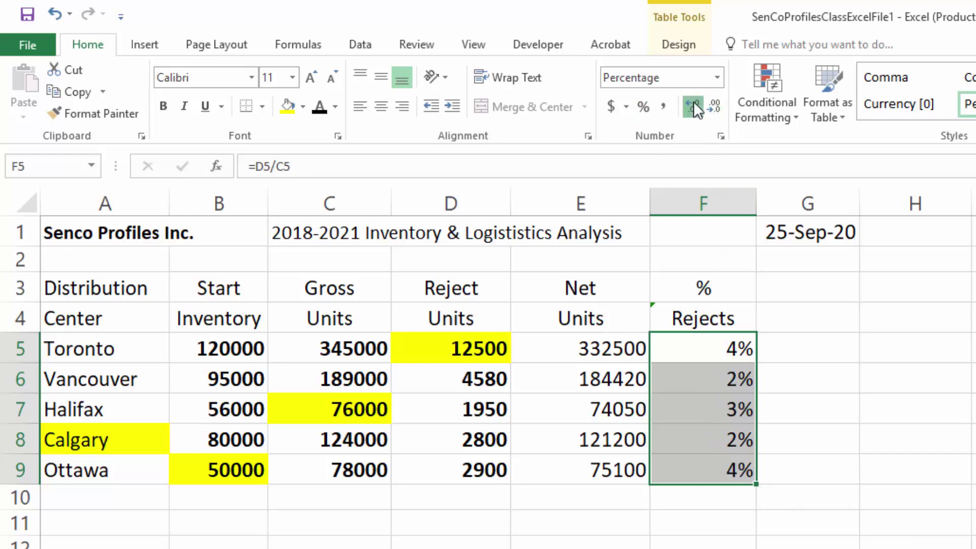
{"action": "left_click", "coordinate": [694, 105]}
{"action": "left_click", "coordinate": [694, 104]}
{"action": "left_click", "coordinate": [693, 105]}
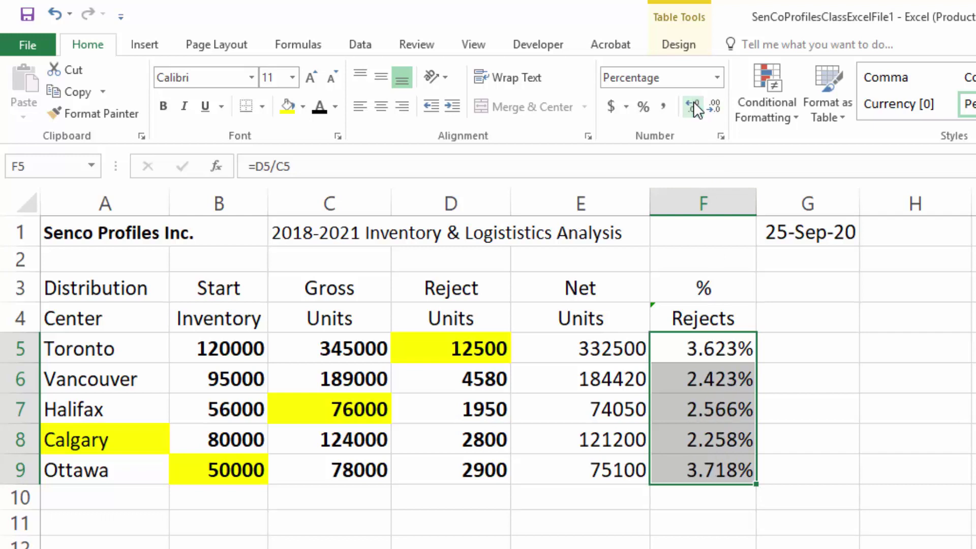
{"action": "left_click", "coordinate": [715, 105]}
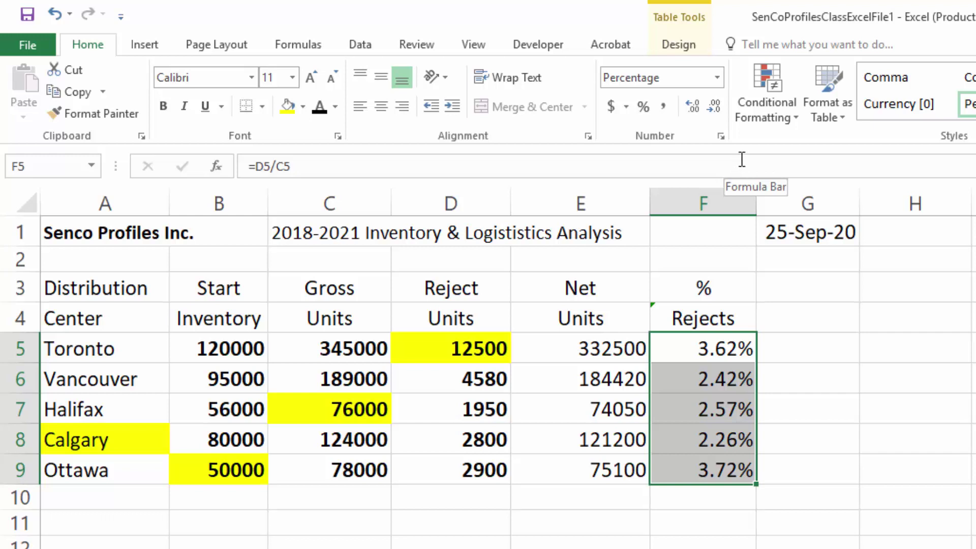
{"action": "left_click", "coordinate": [714, 107]}
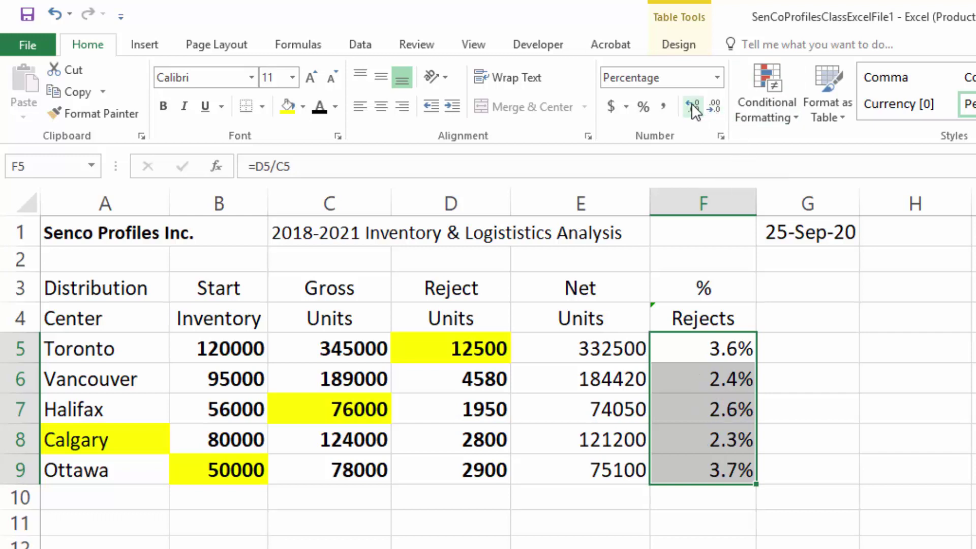
{"action": "left_click", "coordinate": [693, 108]}
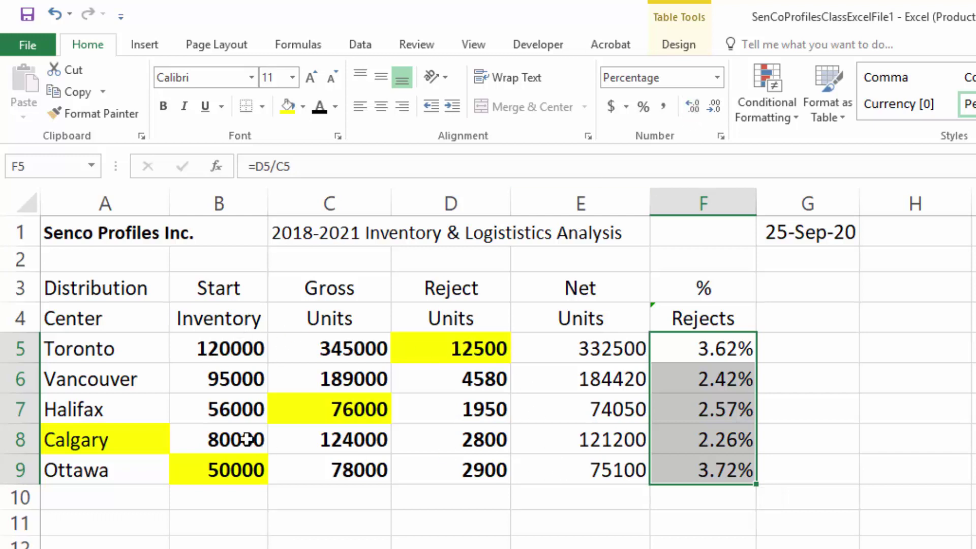
- Apply the comma style with no decimal places to the unit figures in B5:E9
{"action": "left_click_drag", "start_coordinate": [229, 345], "coordinate": [580, 467]}
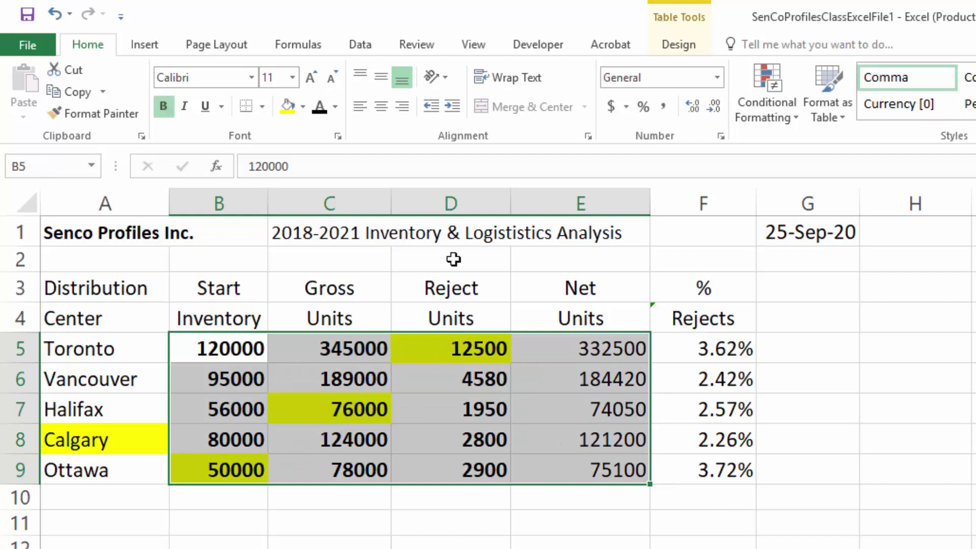
{"action": "left_click", "coordinate": [662, 106]}
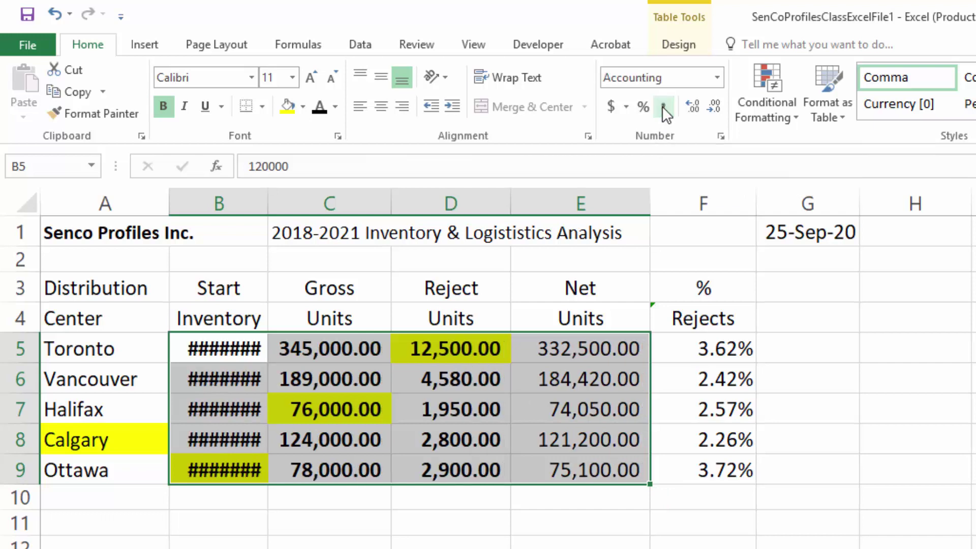
{"action": "left_click", "coordinate": [715, 106]}
{"action": "left_click", "coordinate": [715, 107]}
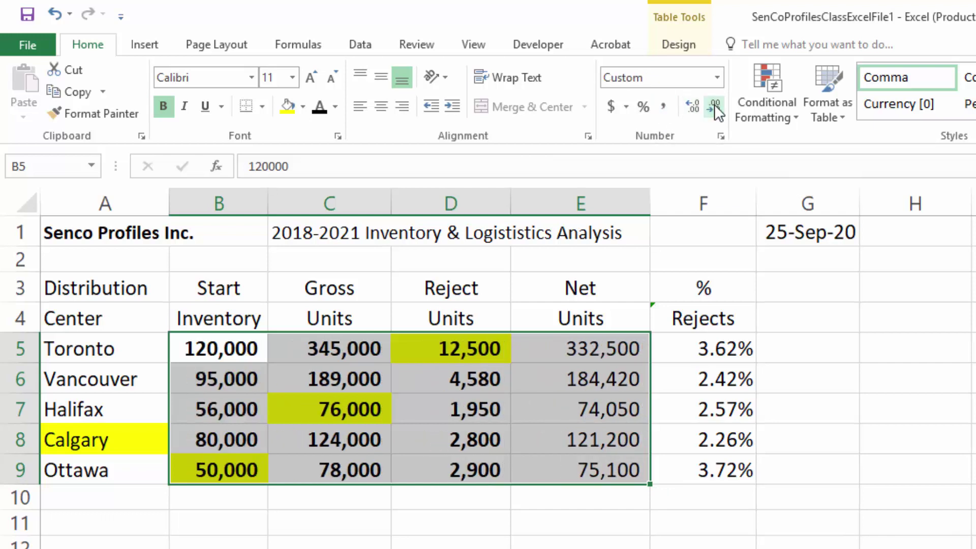
{"action": "left_click", "coordinate": [694, 104]}
{"action": "left_click", "coordinate": [694, 105]}
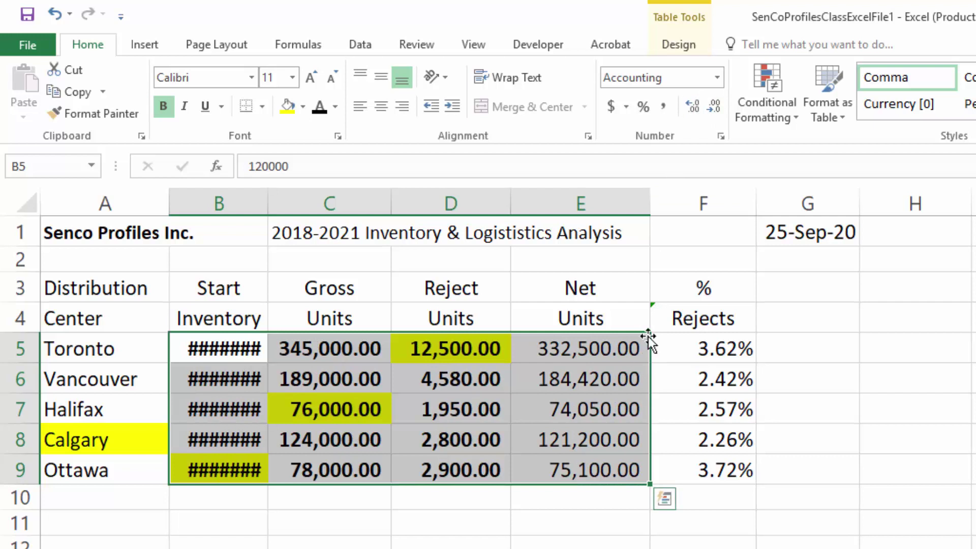
{"action": "double_click", "coordinate": [715, 106]}
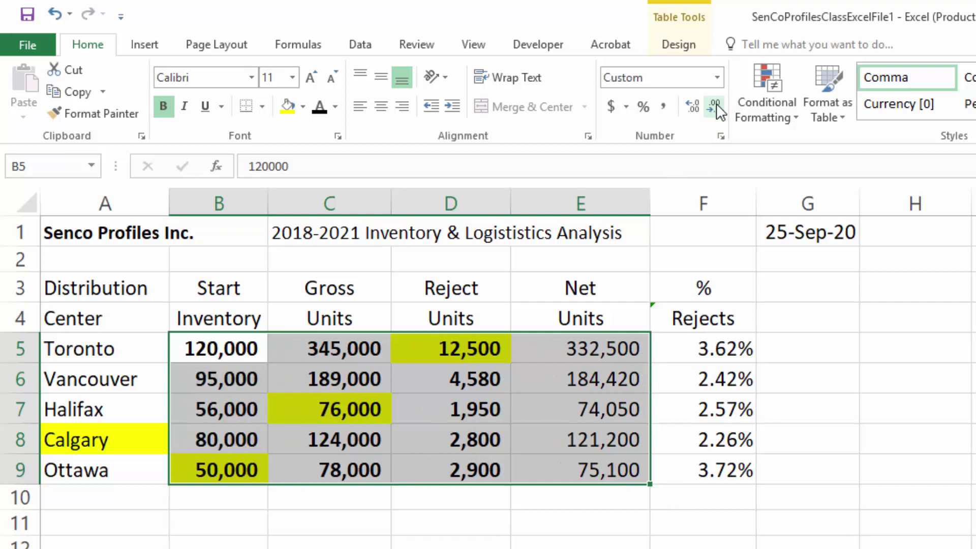
{"action": "double_click", "coordinate": [691, 103]}
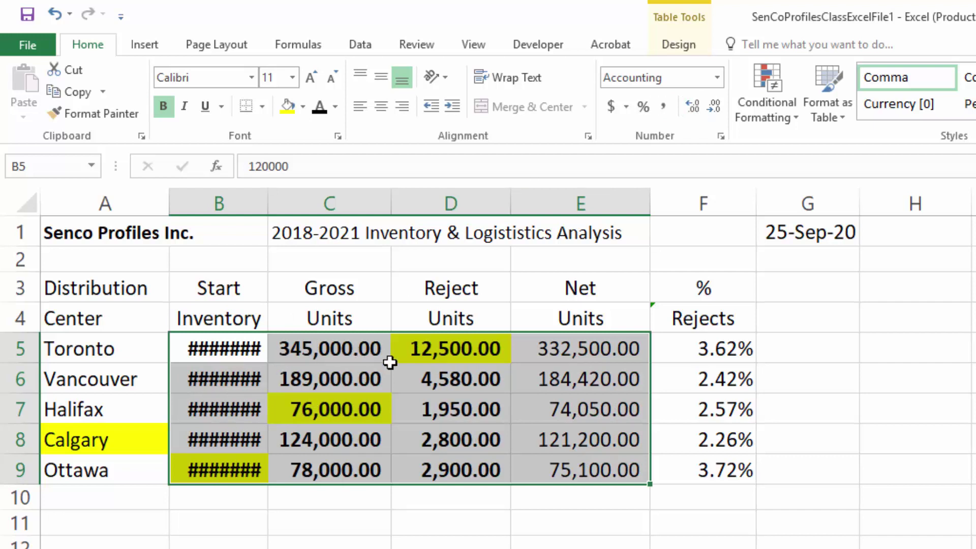
{"action": "double_click", "coordinate": [710, 105]}
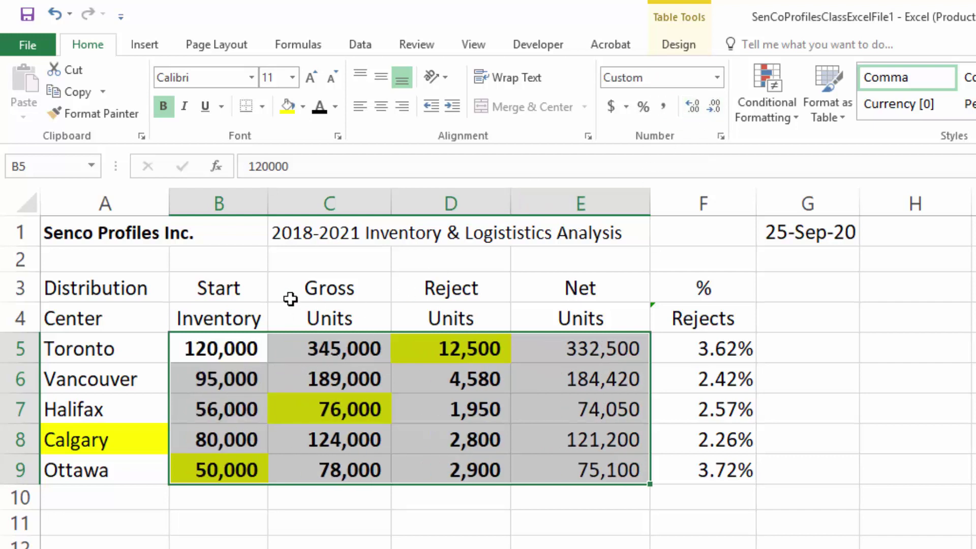
{"action": "left_click", "coordinate": [330, 548]}
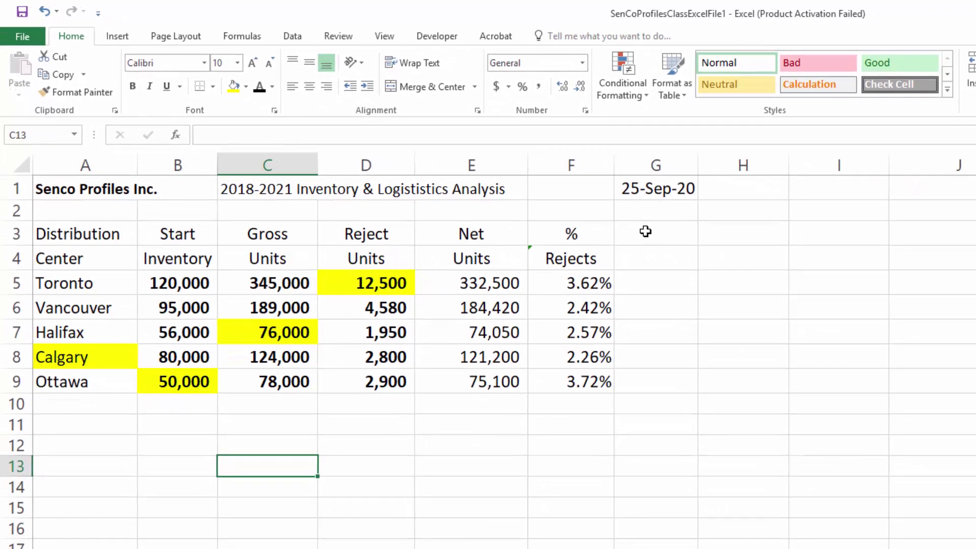
- Apply the black font color and the General number format to the block of hidden cells from G3 across and down to row 9
{"action": "left_click", "coordinate": [823, 285]}
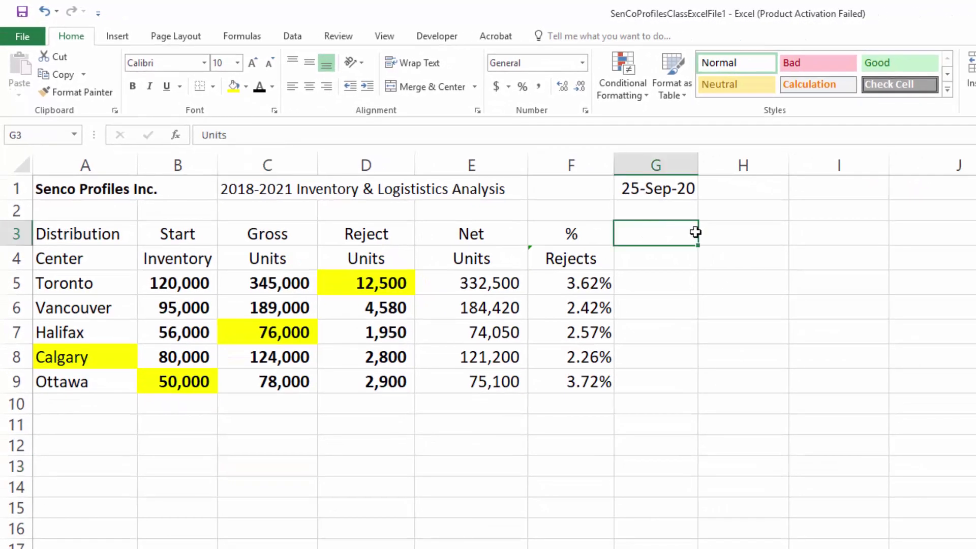
{"action": "left_click_drag", "start_coordinate": [696, 232], "coordinate": [974, 381]}
{"action": "left_click", "coordinate": [260, 87]}
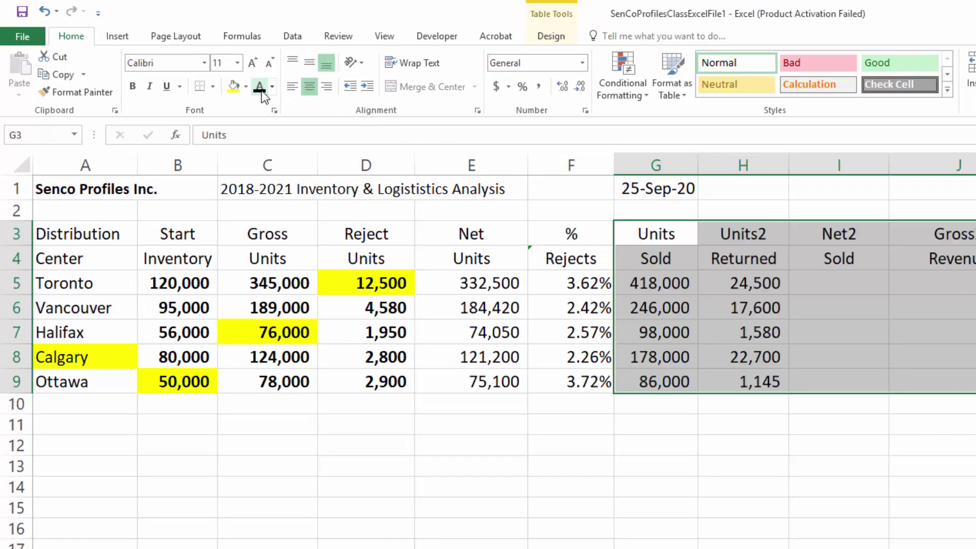
{"action": "left_click", "coordinate": [579, 65]}
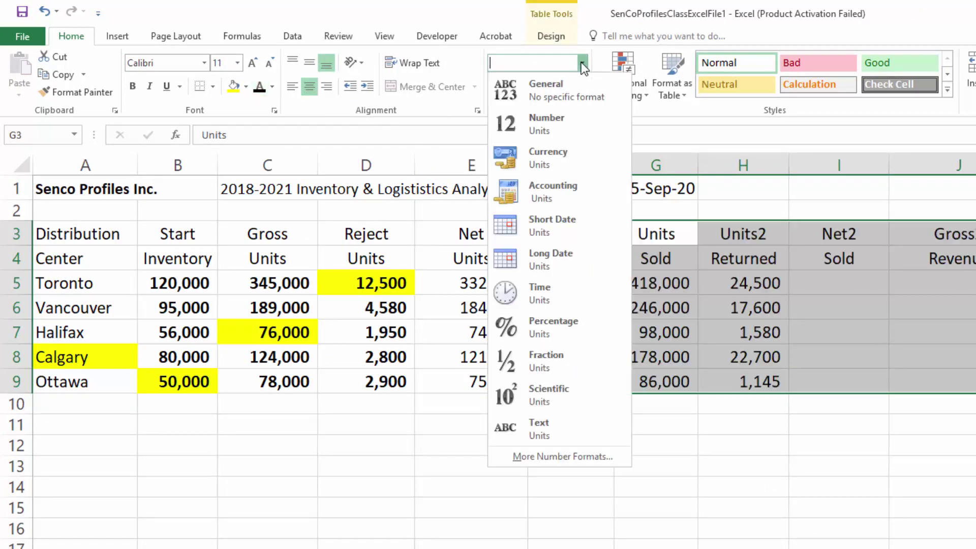
{"action": "left_click", "coordinate": [569, 92]}
{"action": "left_click", "coordinate": [664, 461]}
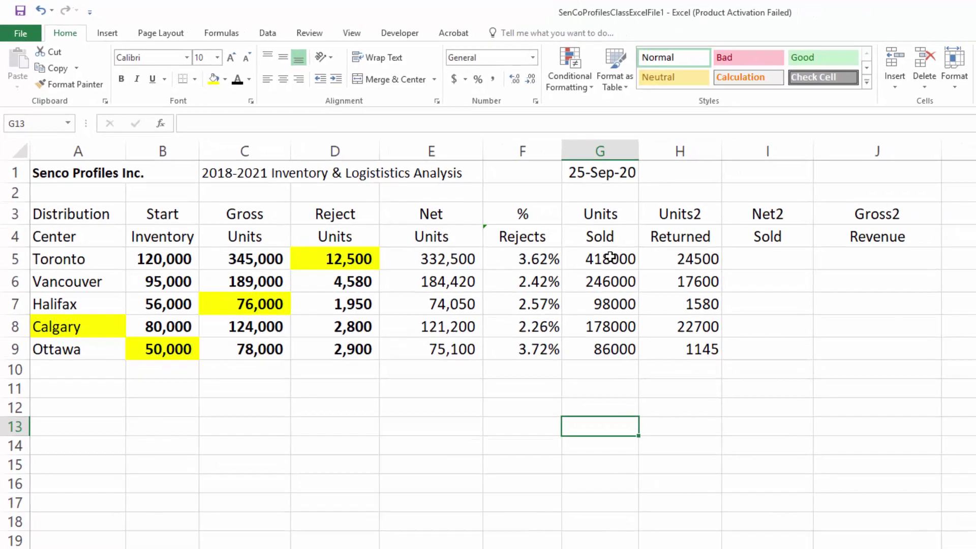
- Bold the units sold and returned in G5:H9 and the Total COGS figures in K5:K9
{"action": "left_click_drag", "start_coordinate": [611, 257], "coordinate": [688, 346]}
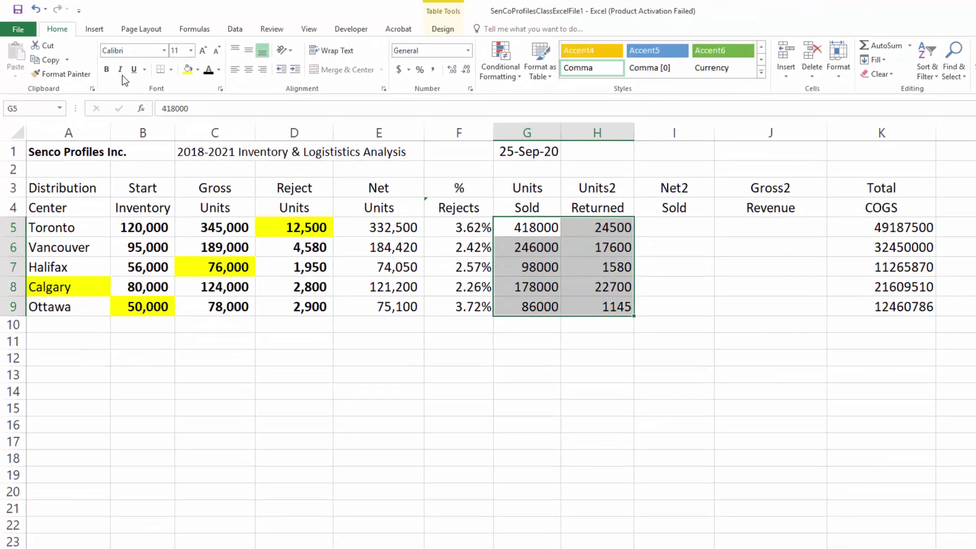
{"action": "left_click", "coordinate": [106, 70]}
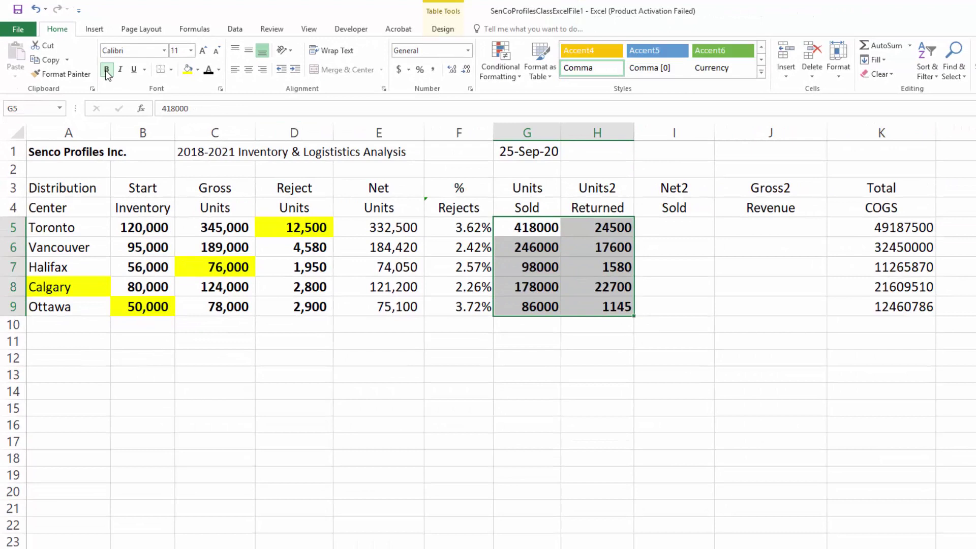
{"action": "left_click_drag", "start_coordinate": [866, 228], "coordinate": [879, 301]}
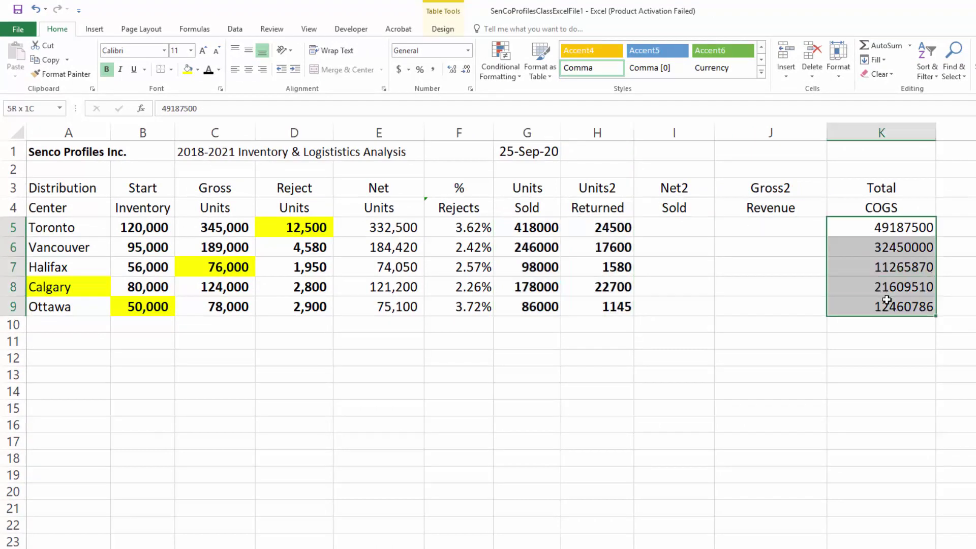
{"action": "left_click", "coordinate": [107, 70]}
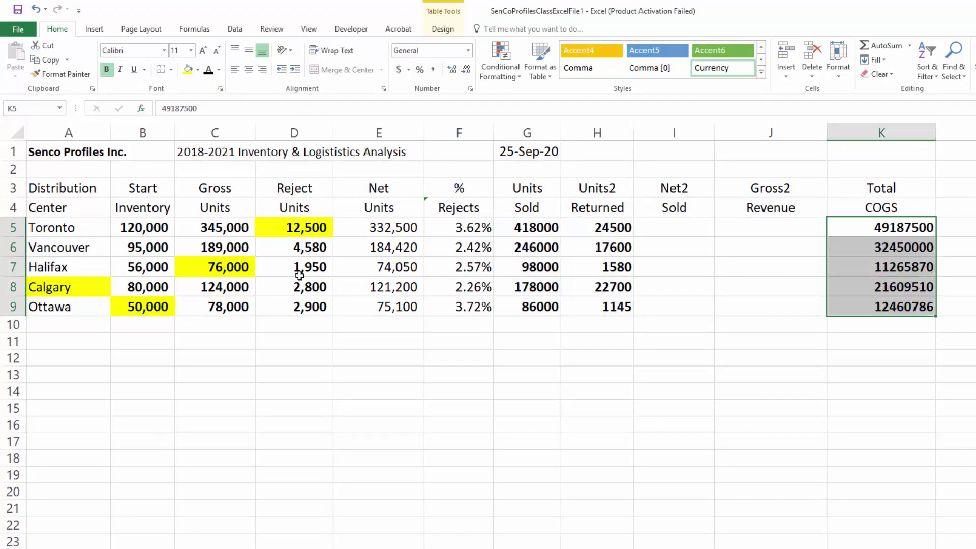
{"action": "left_click", "coordinate": [379, 374]}
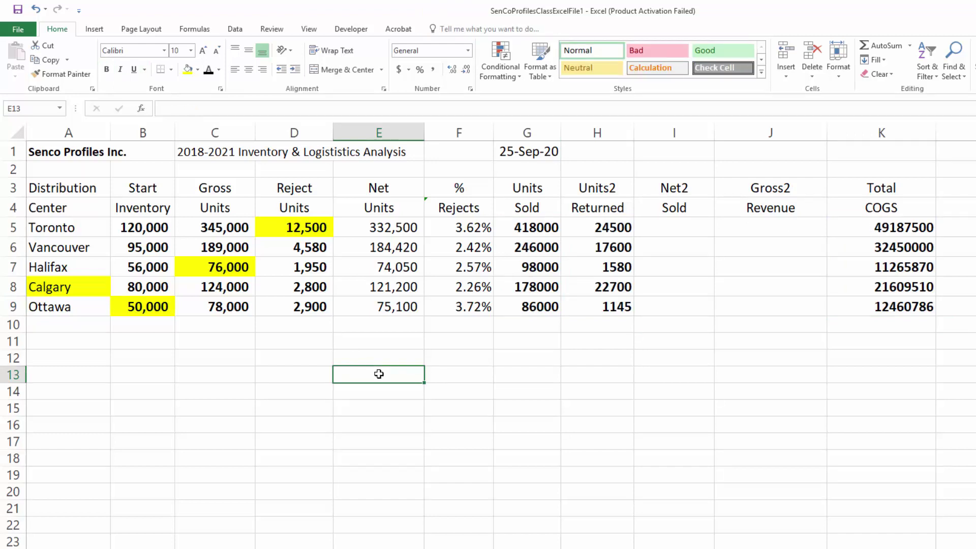
- Highlight Ottawa's percent rejects in cell F9 with yellow fill
{"action": "left_click", "coordinate": [387, 229]}
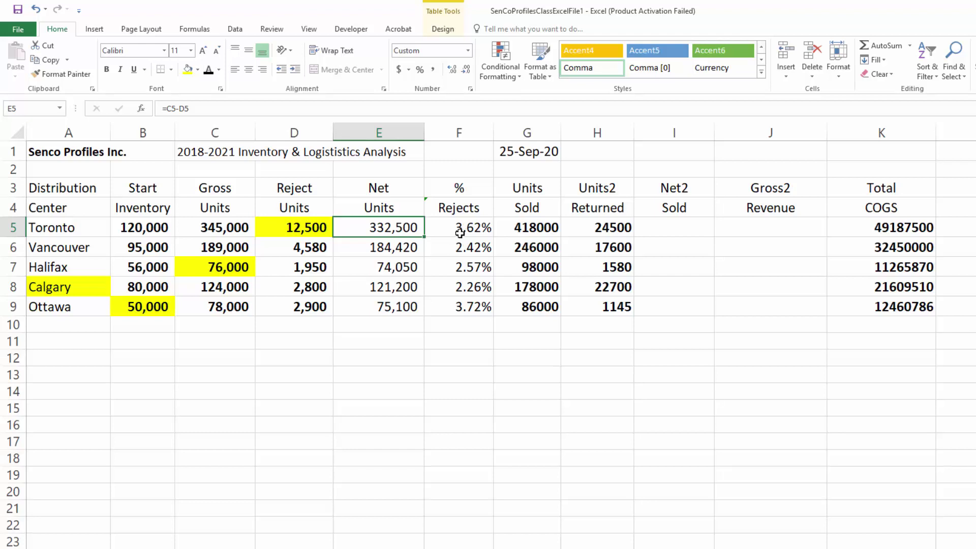
{"action": "left_click", "coordinate": [464, 312]}
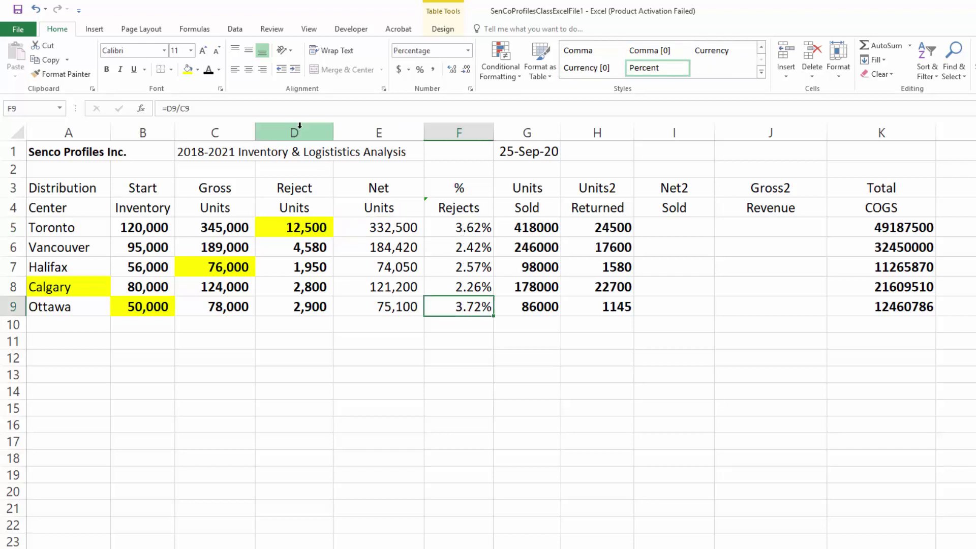
{"action": "left_click", "coordinate": [187, 71]}
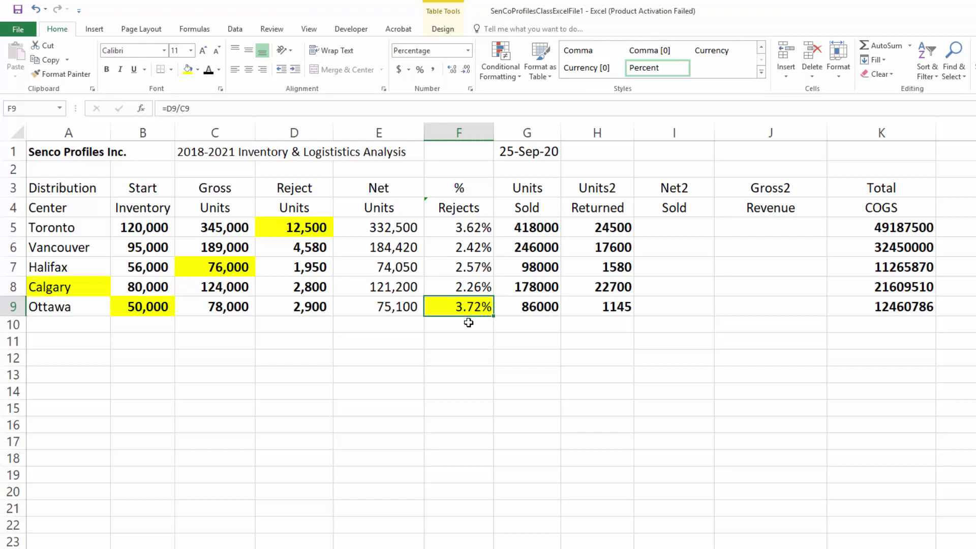
- Remove the fill color from the distribution center data in A5:F9
{"action": "left_click_drag", "start_coordinate": [77, 231], "coordinate": [473, 307]}
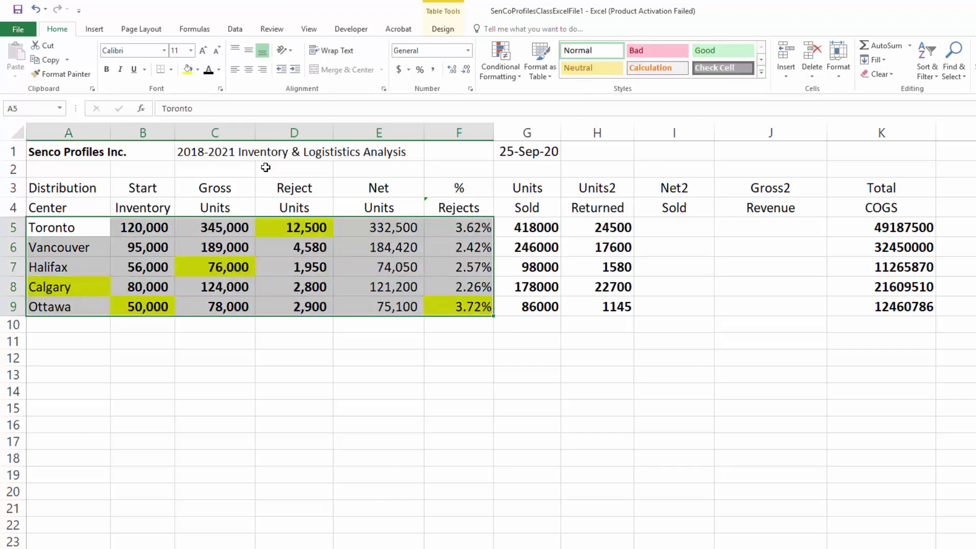
{"action": "left_click", "coordinate": [198, 70]}
{"action": "left_click", "coordinate": [209, 179]}
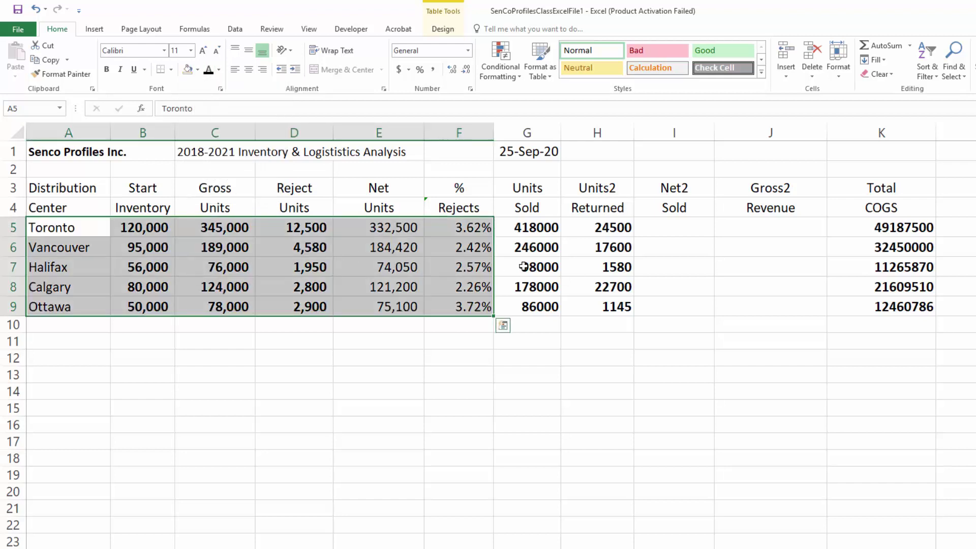
- Try to remove the trailing 2 from the headings Units2, Net2 and Gross2 in H3, I3 and J3
{"action": "left_click", "coordinate": [532, 230]}
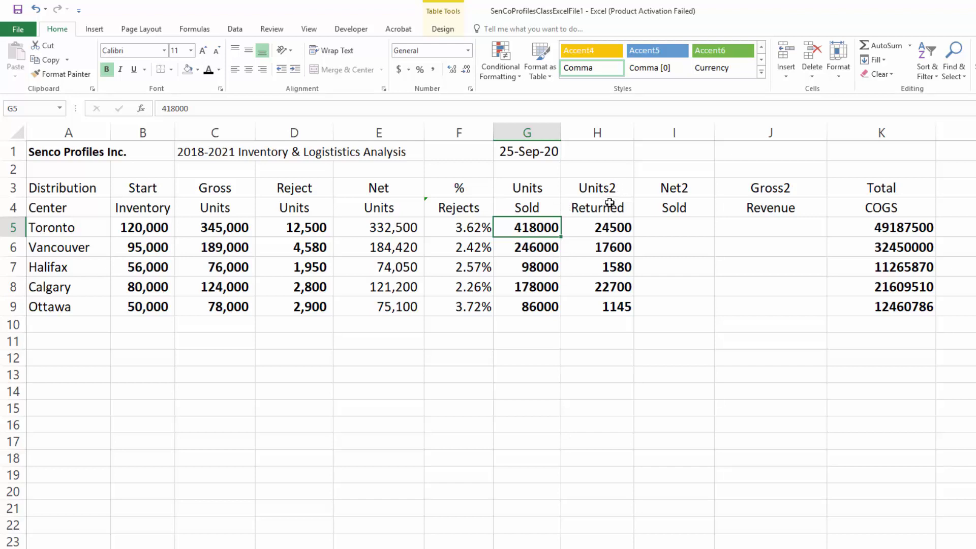
{"action": "double_click", "coordinate": [627, 185]}
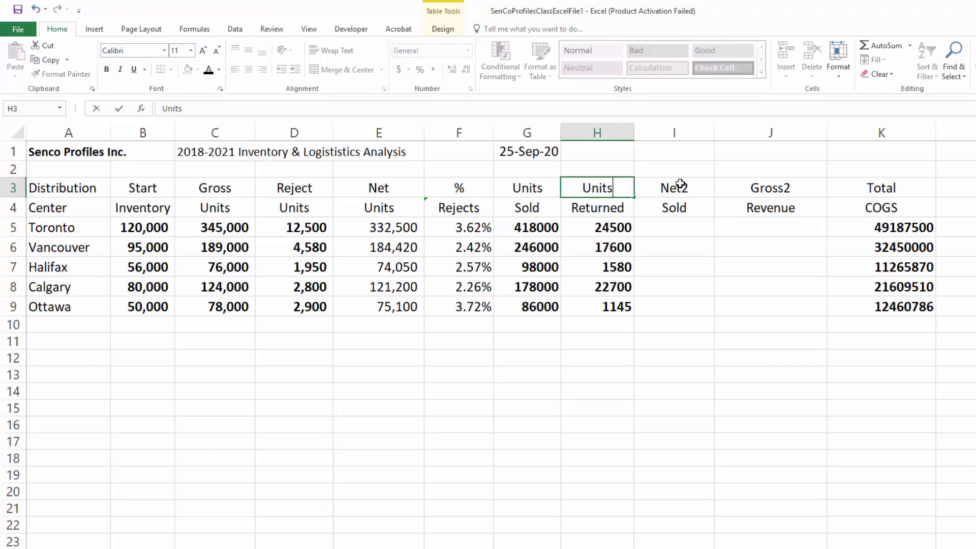
{"action": "left_click", "coordinate": [699, 186]}
{"action": "double_click", "coordinate": [699, 187]}
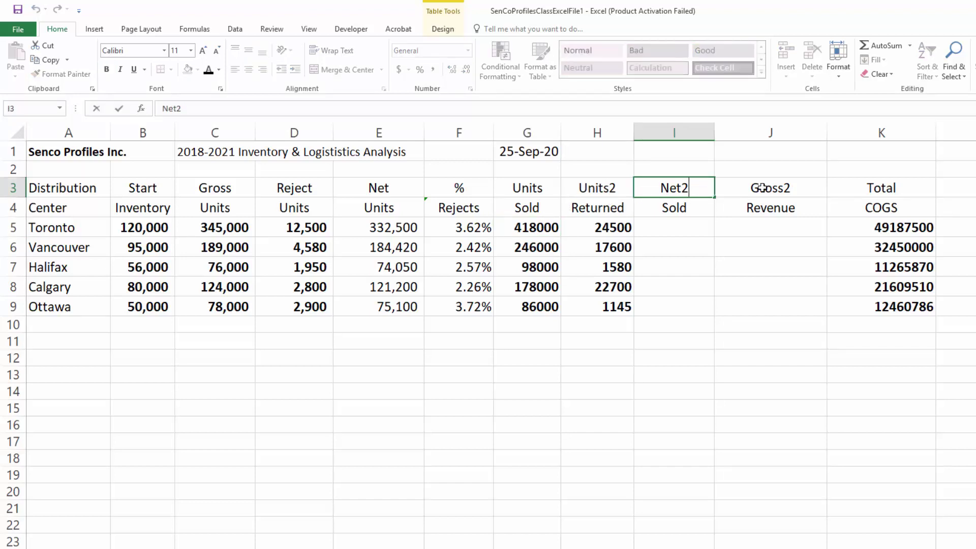
{"action": "key", "text": "BackSpace"}
{"action": "key", "text": "Escape"}
{"action": "left_click", "coordinate": [801, 189]}
{"action": "double_click", "coordinate": [803, 189]}
{"action": "key", "text": "BackSpace"}
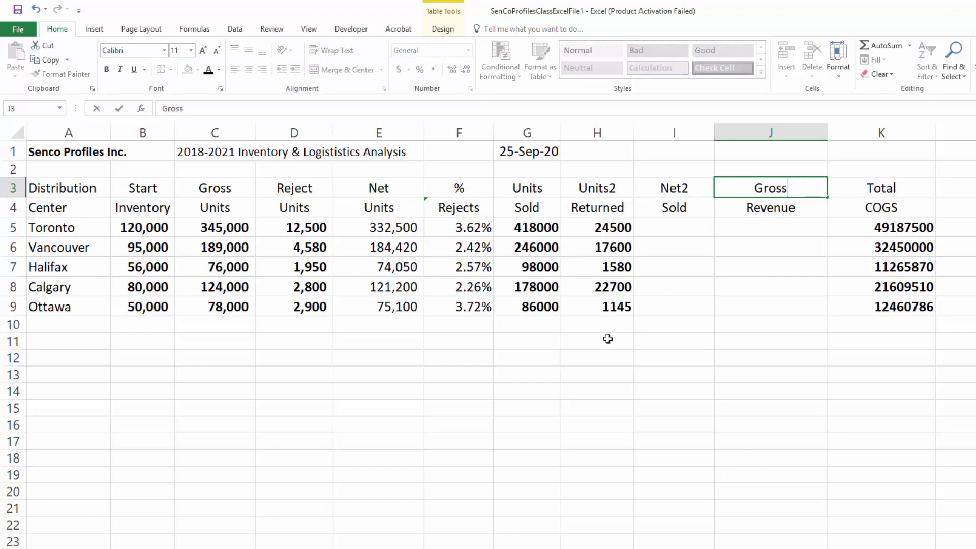
{"action": "key", "text": "Escape"}
- Try to rename the heading in cell H3 as Units
{"action": "left_click", "coordinate": [627, 188]}
{"action": "double_click", "coordinate": [627, 188]}
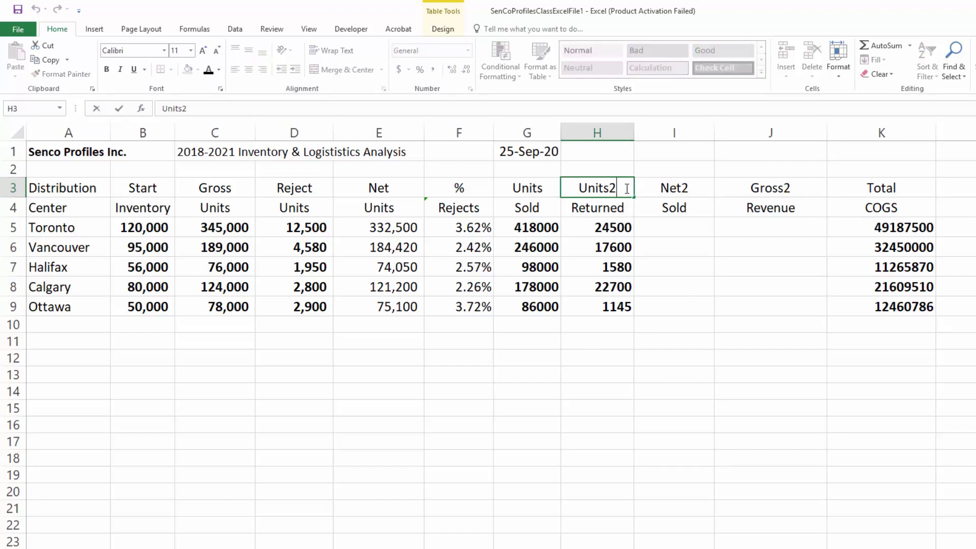
{"action": "key", "text": "BackSpace"}
{"action": "key", "text": "Return"}
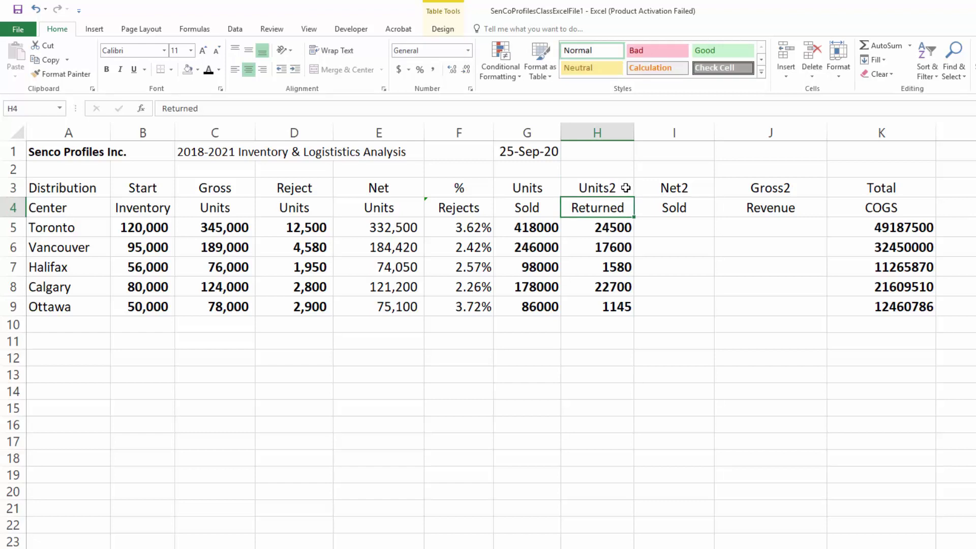
{"action": "double_click", "coordinate": [627, 187]}
{"action": "left_click", "coordinate": [619, 338]}
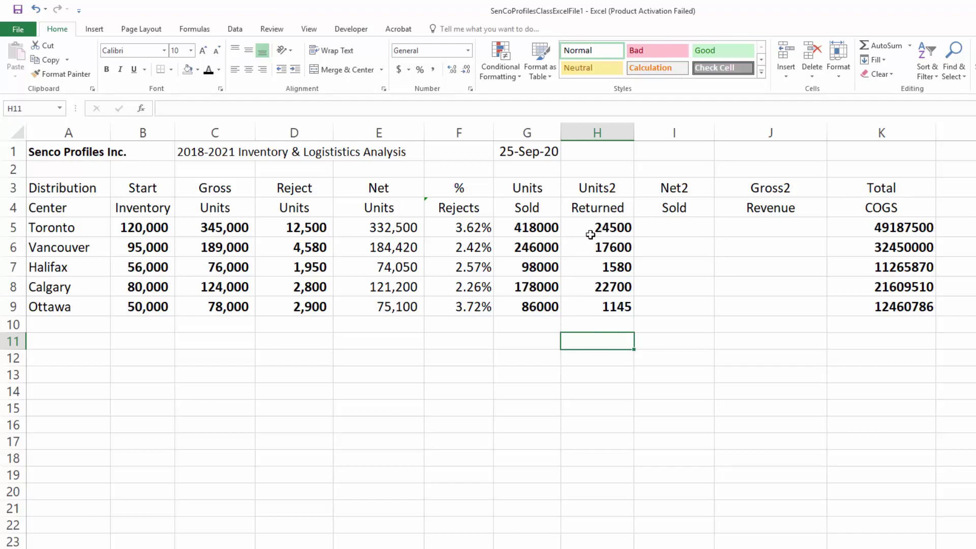
- Format the units sold and returned figures in G5:H9 with the comma style and no decimal places
{"action": "left_click_drag", "start_coordinate": [540, 229], "coordinate": [600, 307]}
{"action": "left_click", "coordinate": [433, 69]}
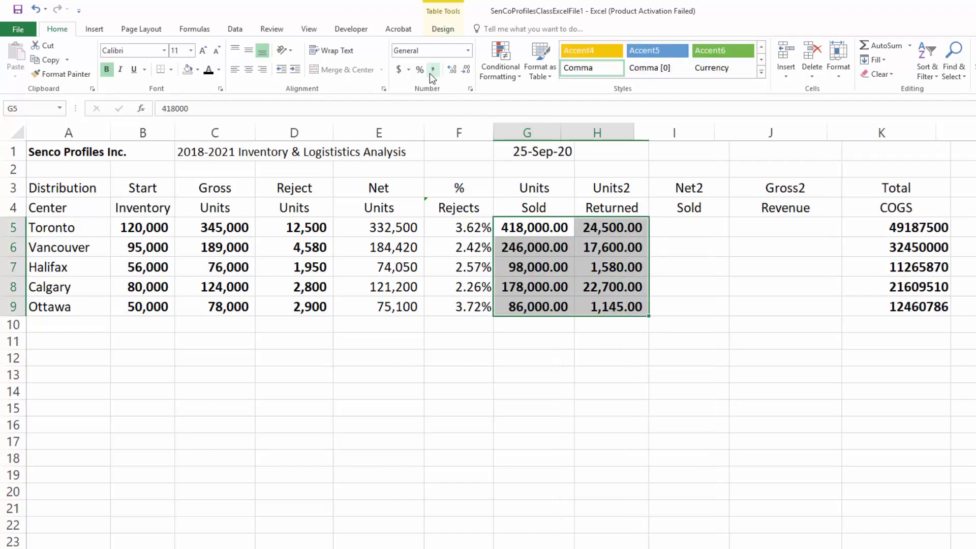
{"action": "left_click", "coordinate": [466, 69]}
{"action": "left_click", "coordinate": [466, 69]}
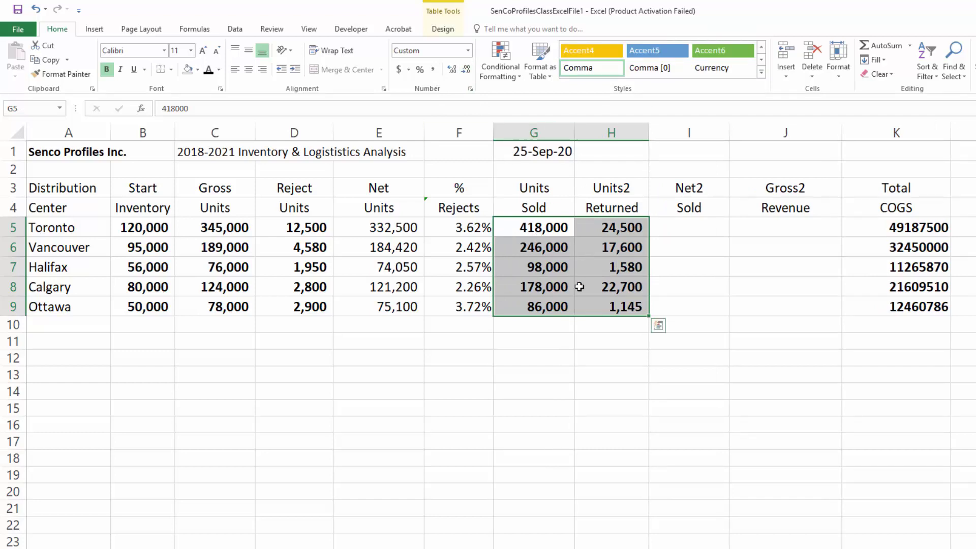
{"action": "left_click", "coordinate": [600, 360]}
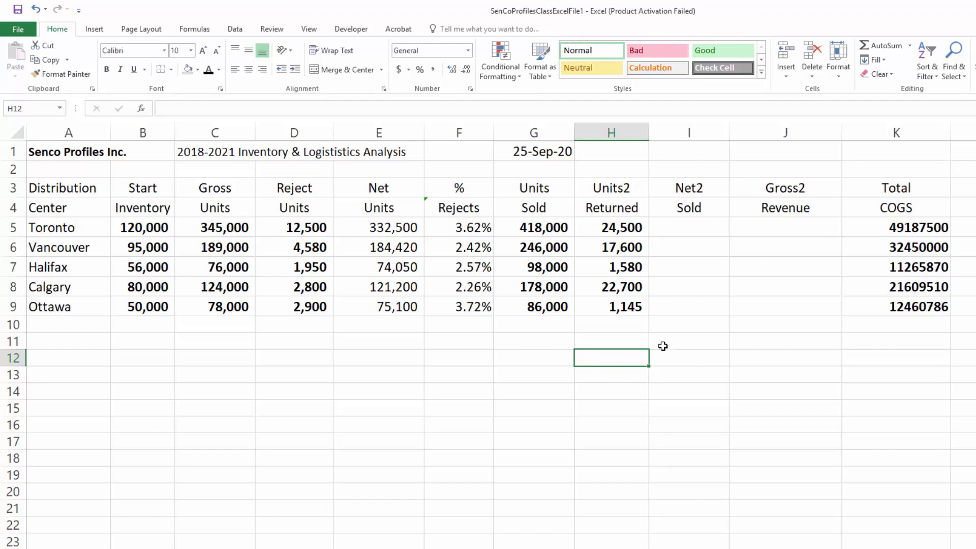
- Calculate Toronto's net units sold in I5 with =G5-H5 and copy the formula down to I9
{"action": "left_click", "coordinate": [677, 229]}
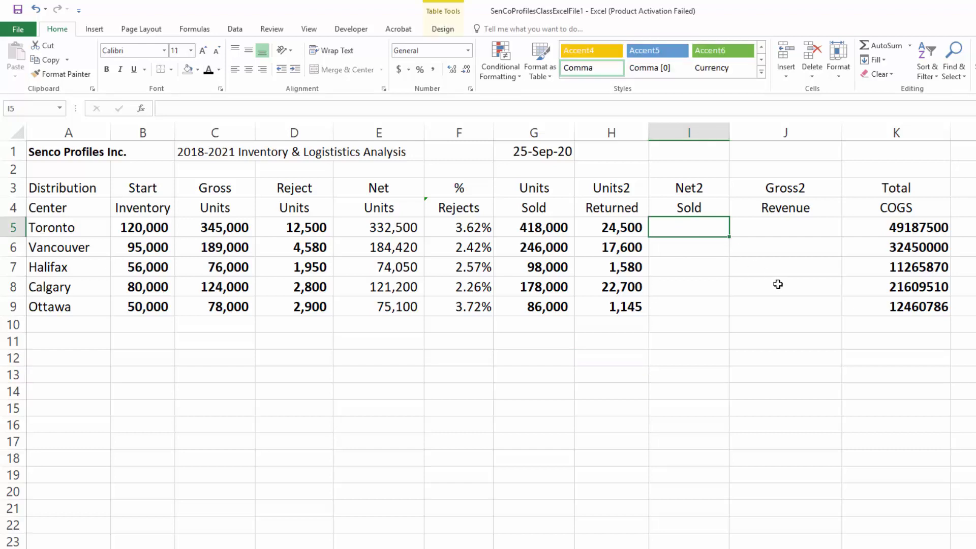
{"action": "type", "text": "="}
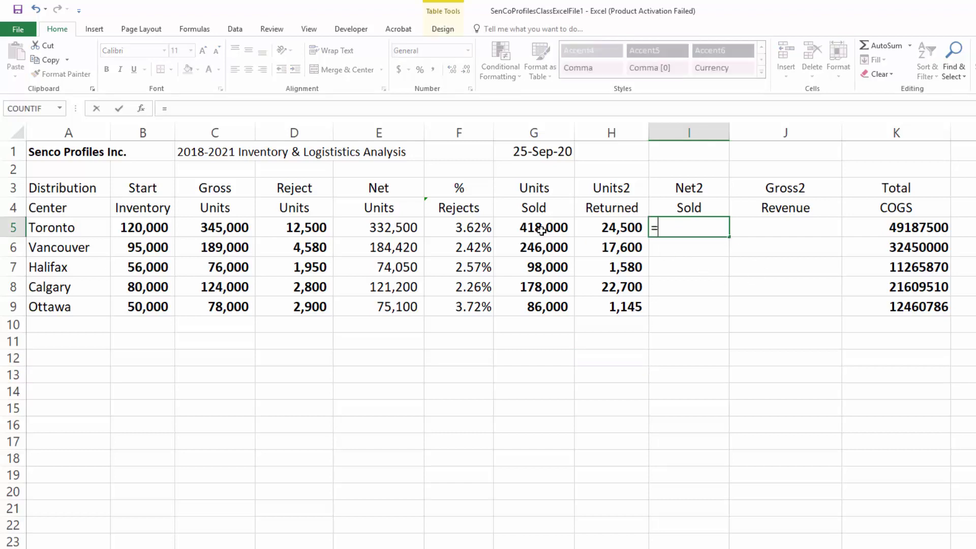
{"action": "type", "text": "G5"}
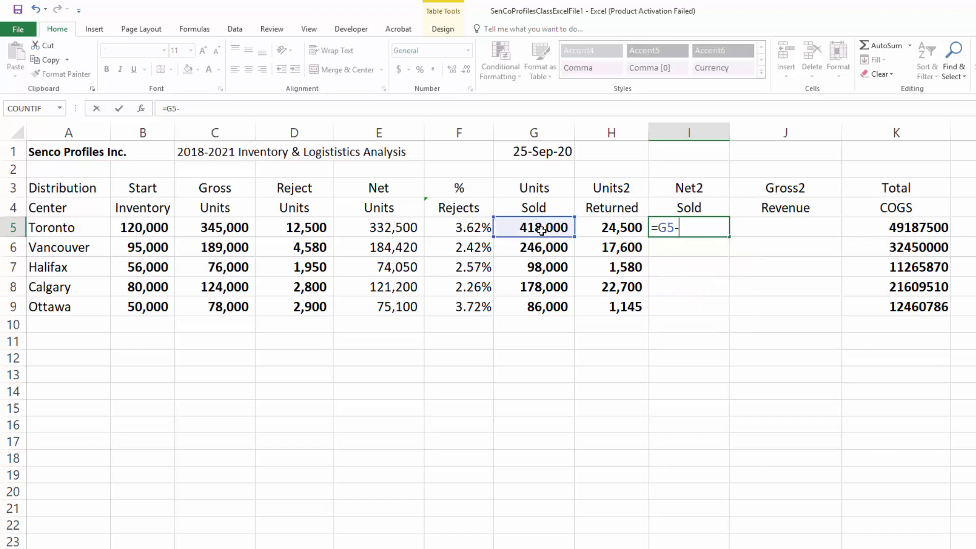
{"action": "type", "text": "-H"}
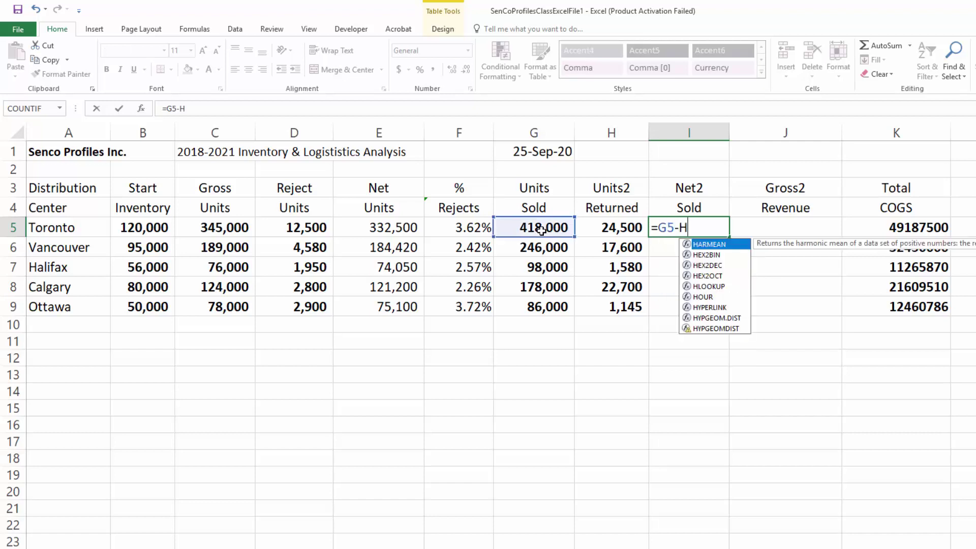
{"action": "type", "text": "5"}
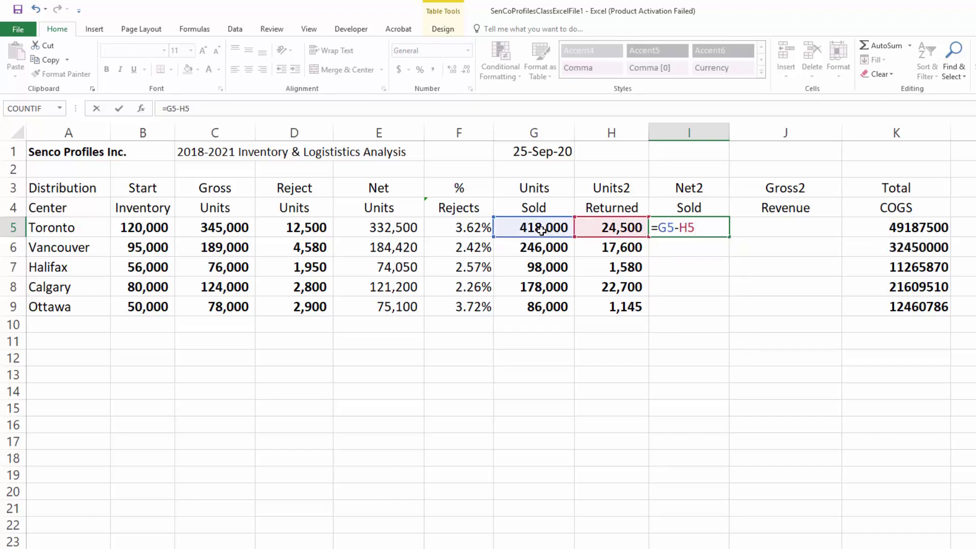
{"action": "key", "text": "Return"}
{"action": "left_click", "coordinate": [700, 229]}
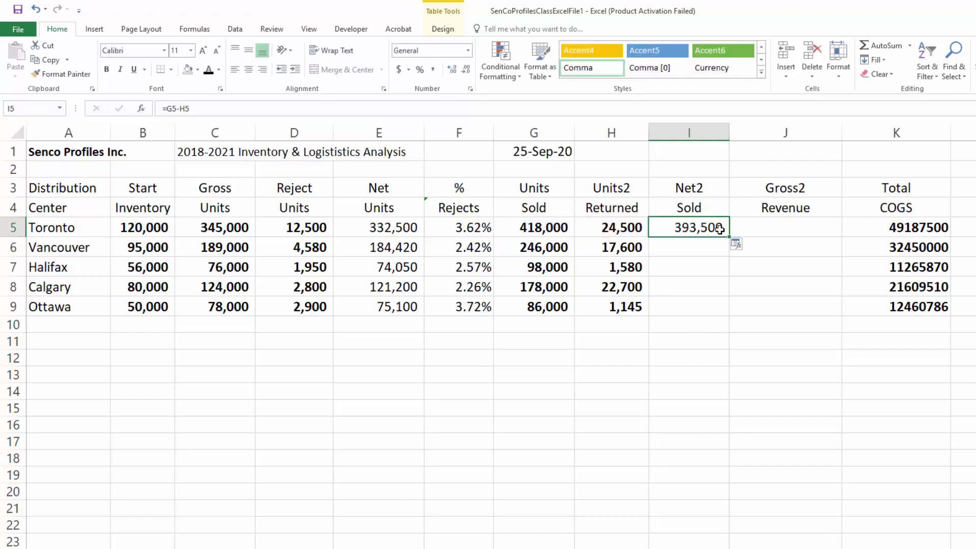
{"action": "left_click_drag", "start_coordinate": [730, 237], "coordinate": [735, 314]}
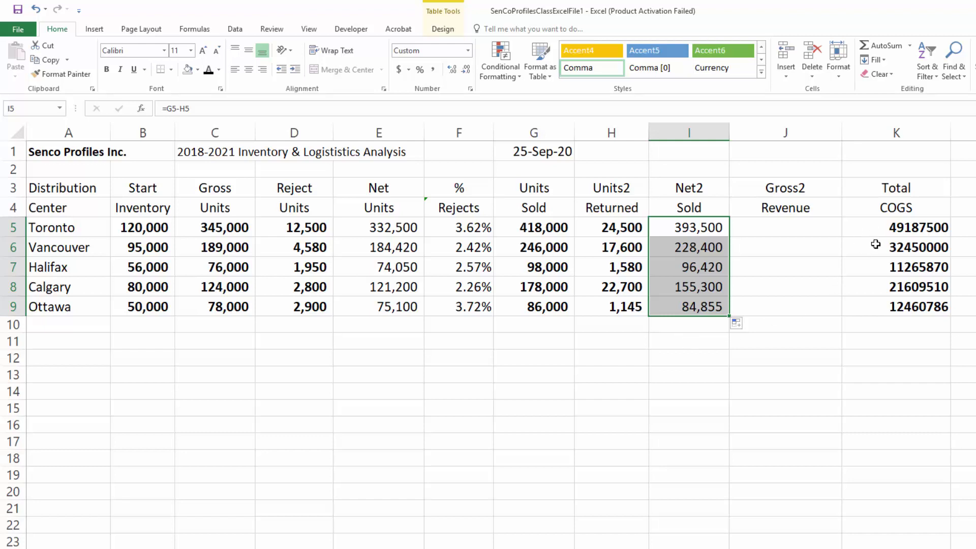
- Calculate Toronto's gross revenue in J5 with the formula =I5*310
{"action": "left_click", "coordinate": [791, 229]}
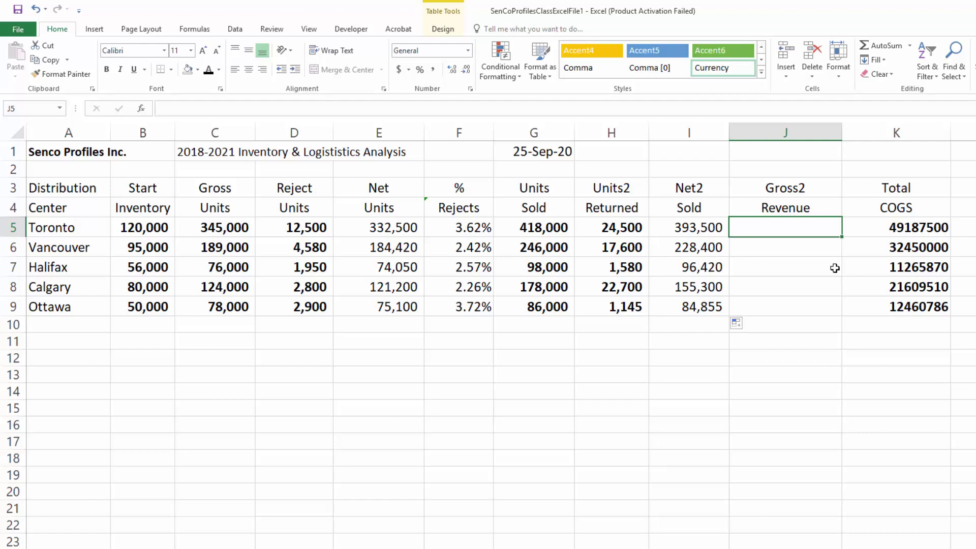
{"action": "type", "text": "="}
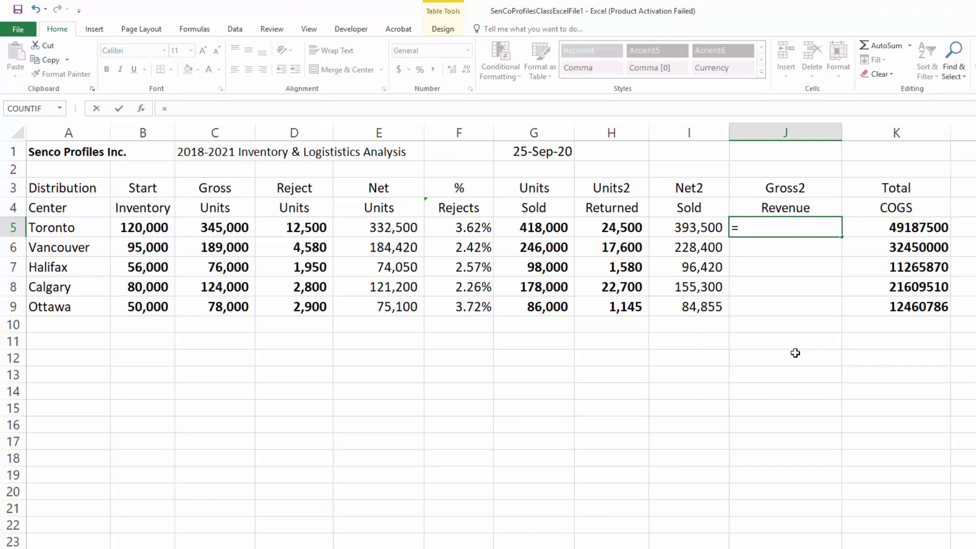
{"action": "type", "text": "I5"}
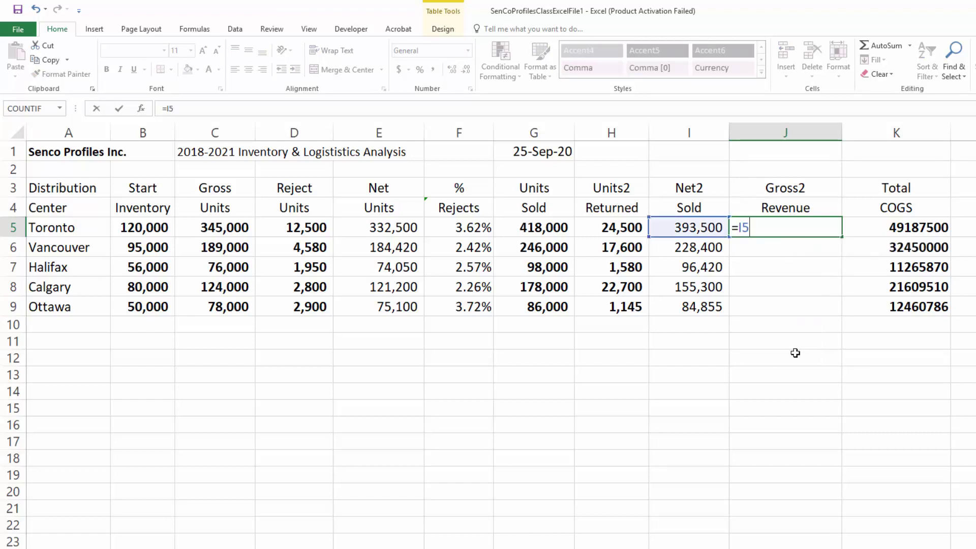
{"action": "type", "text": "*310"}
{"action": "key", "text": "Return"}
- Reopen the gross revenue formula in J5, retype the column letter of its I5 reference and accept it
{"action": "double_click", "coordinate": [785, 227]}
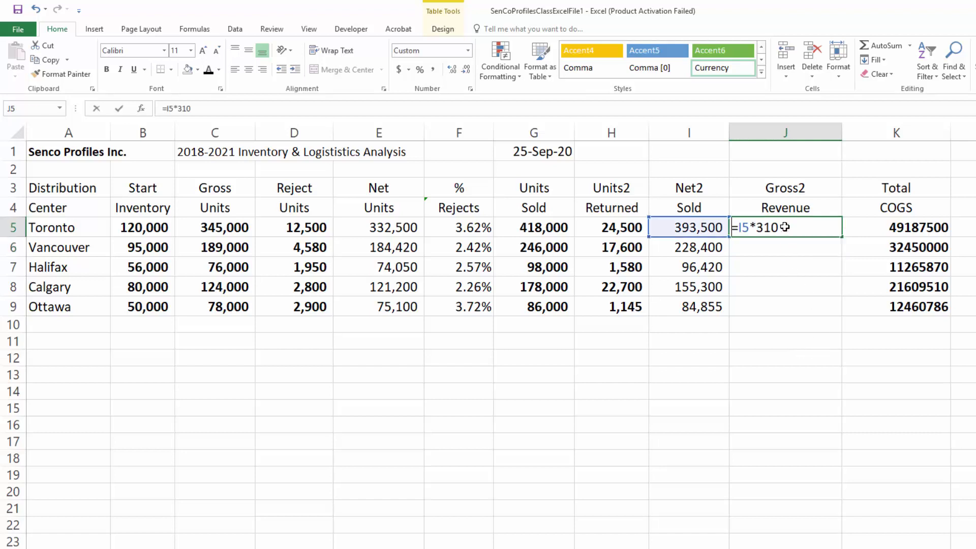
{"action": "left_click_drag", "start_coordinate": [750, 228], "coordinate": [757, 227]}
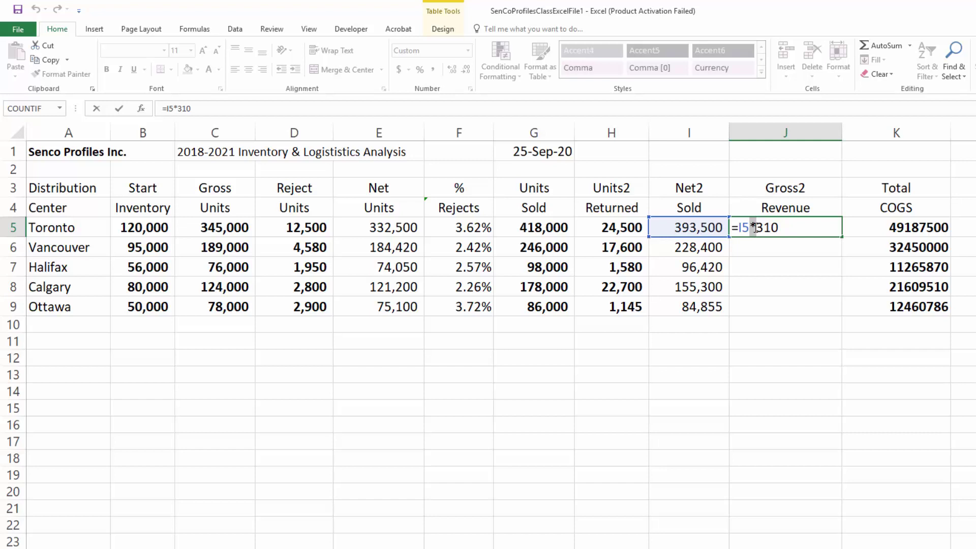
{"action": "left_click", "coordinate": [833, 232]}
{"action": "left_click", "coordinate": [739, 227]}
{"action": "type", "text": "i"}
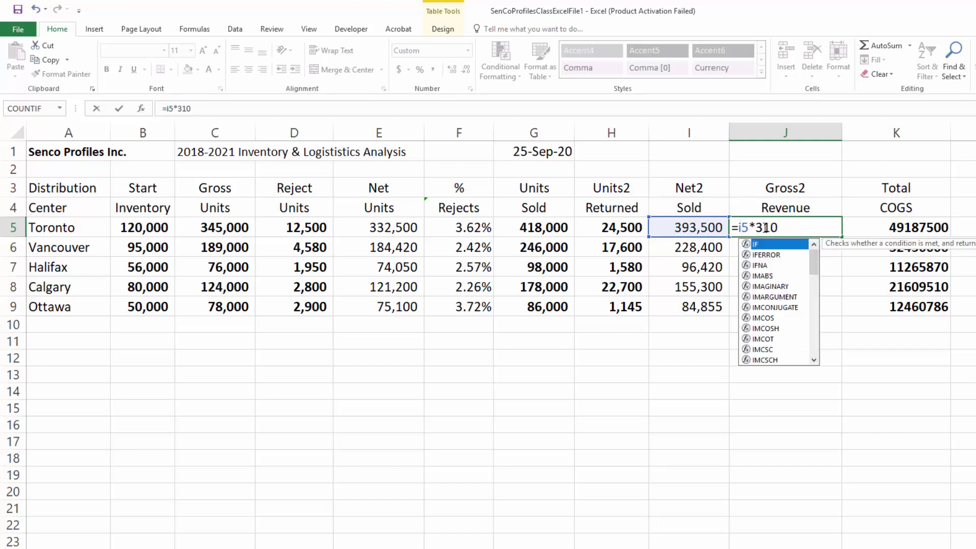
{"action": "left_click", "coordinate": [787, 224]}
{"action": "key", "text": "Return"}
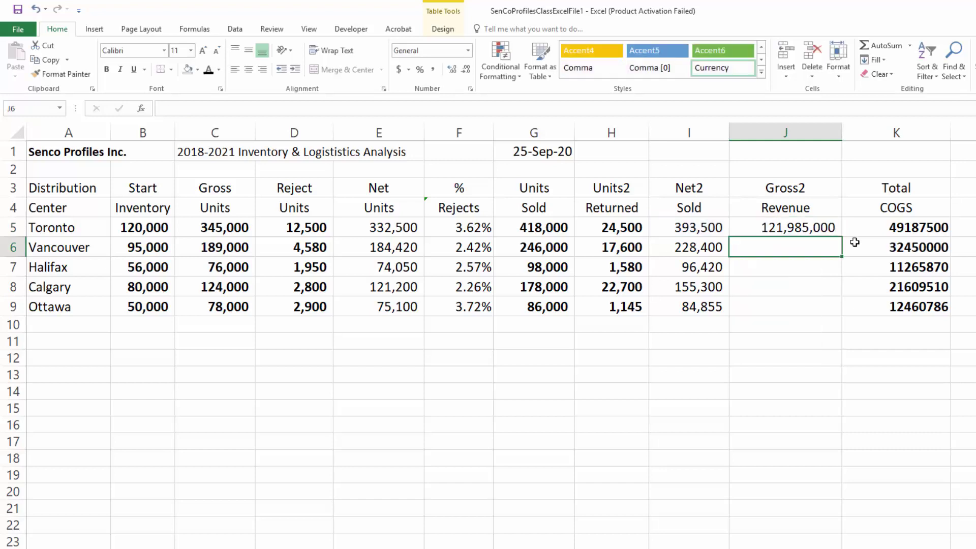
- Copy the gross revenue formula from J5 down to J9 for the remaining distribution centers
{"action": "left_click", "coordinate": [825, 230]}
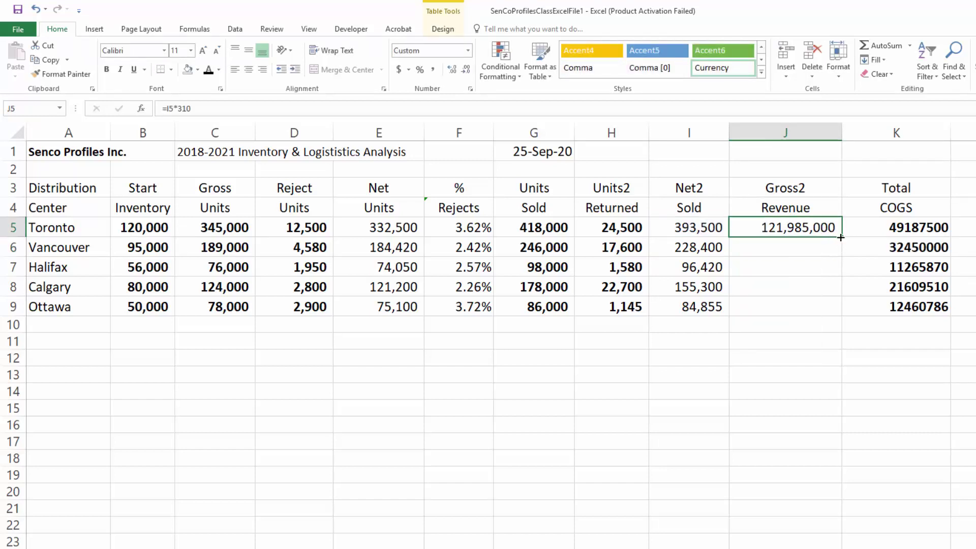
{"action": "left_click_drag", "start_coordinate": [842, 237], "coordinate": [844, 309]}
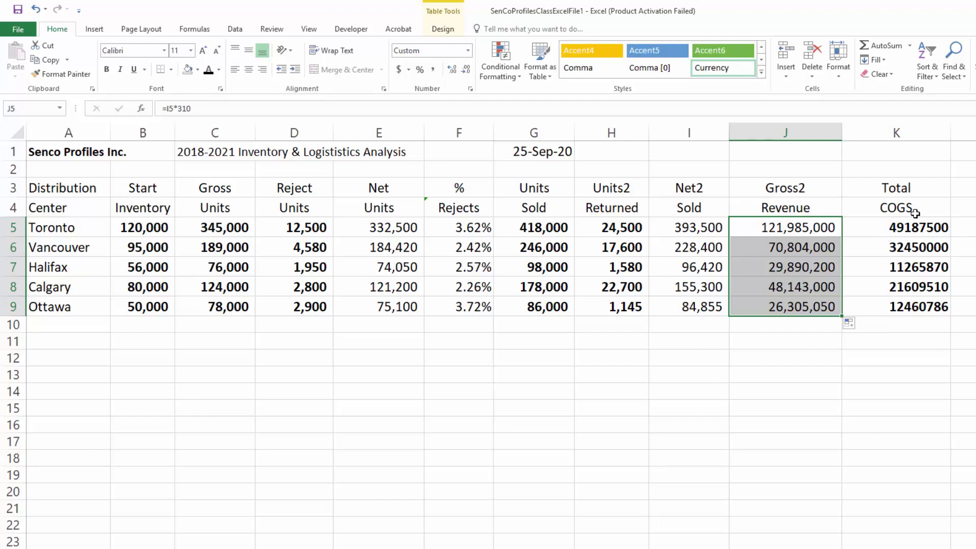
- Format the revenue and COGS figures in J5:K9 as dollar accounting values with no decimal places
{"action": "left_click", "coordinate": [904, 228]}
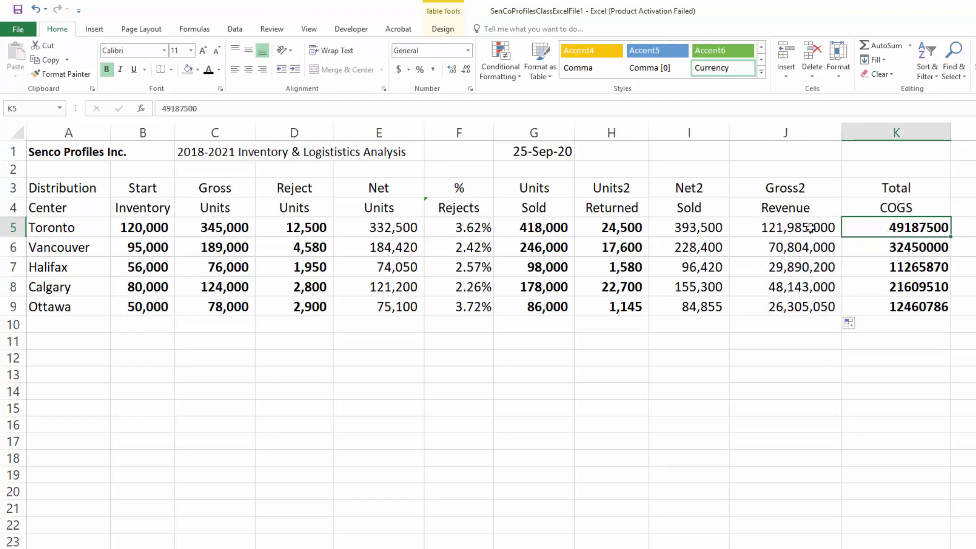
{"action": "left_click_drag", "start_coordinate": [810, 228], "coordinate": [876, 302]}
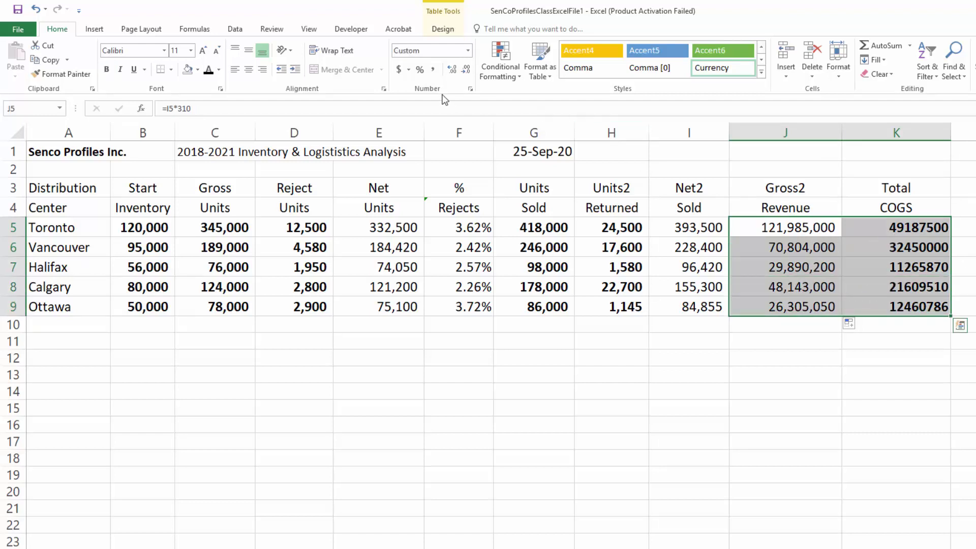
{"action": "left_click", "coordinate": [399, 70]}
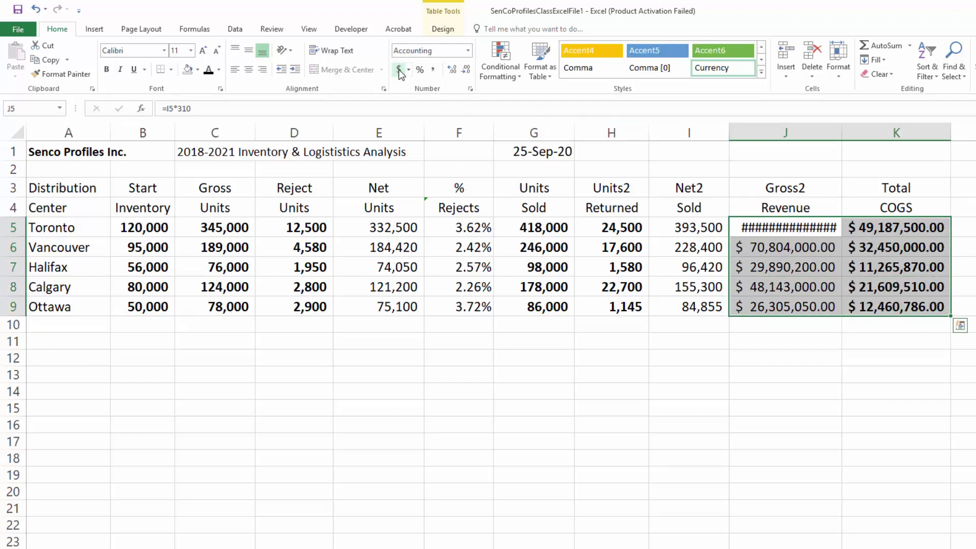
{"action": "double_click", "coordinate": [467, 73]}
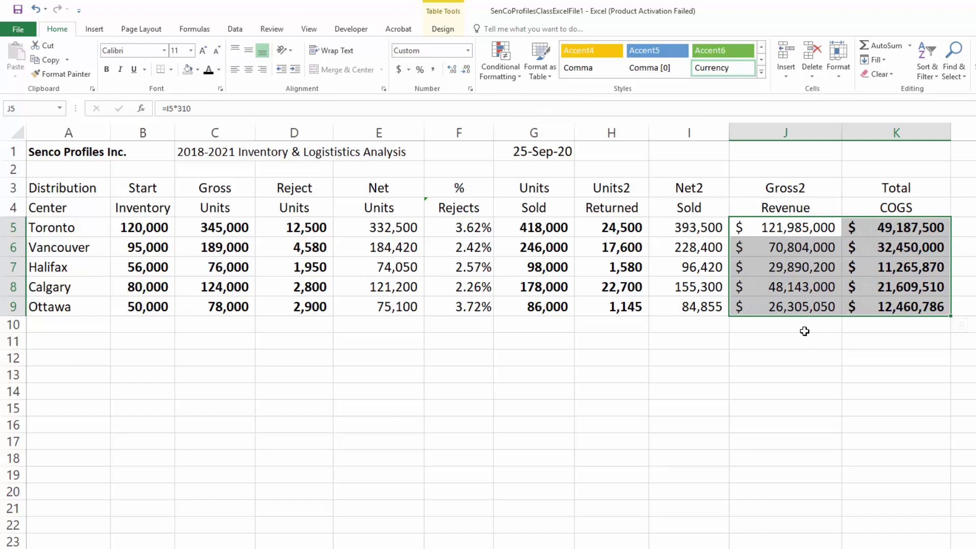
{"action": "left_click", "coordinate": [786, 227]}
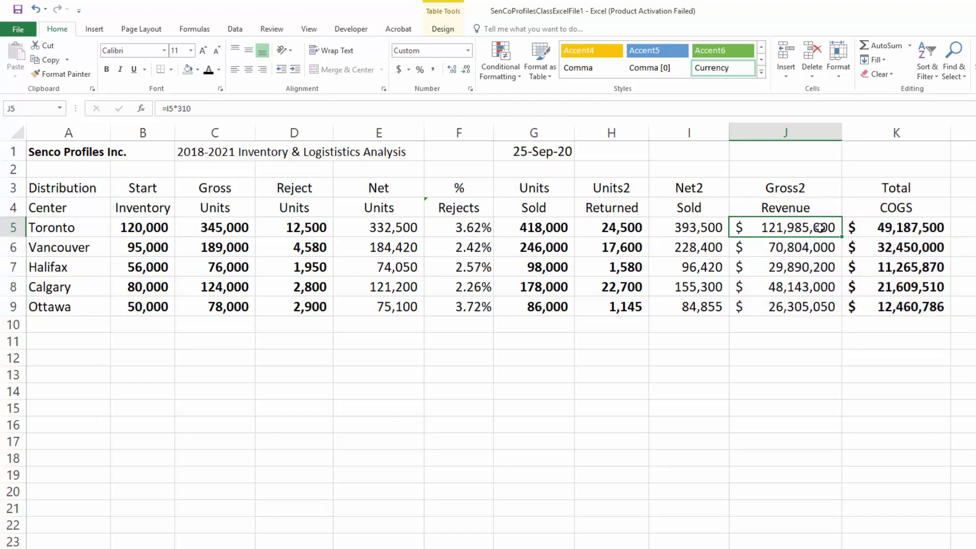
{"action": "left_click", "coordinate": [896, 228]}
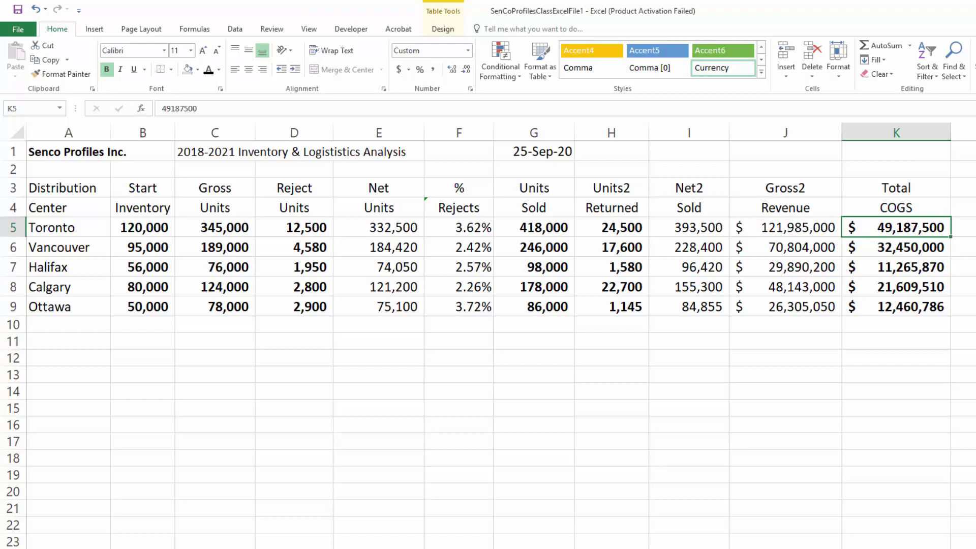
{"action": "left_click", "coordinate": [795, 229]}
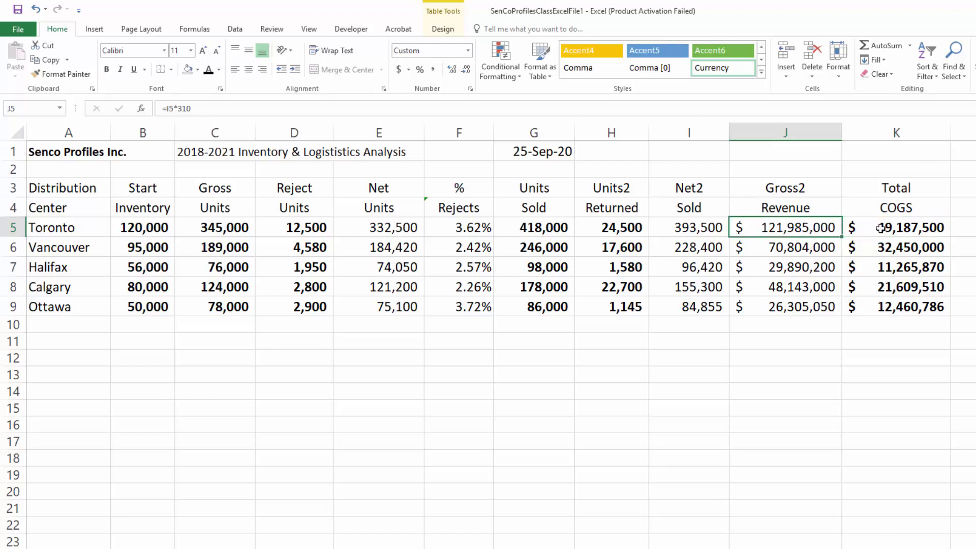
{"action": "left_click", "coordinate": [914, 231]}
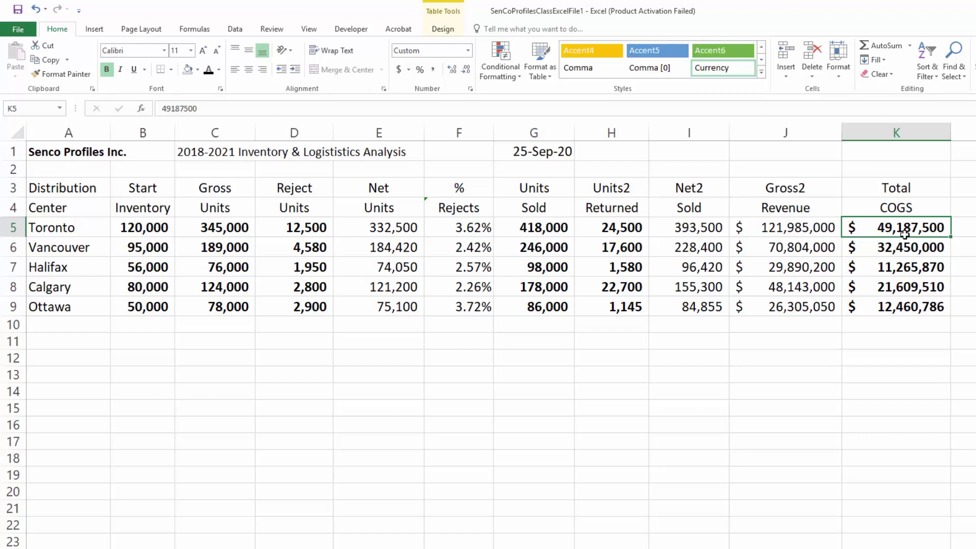
- Add the note "Profit = Sales - Costs" in column G a few rows below the distribution center data
{"action": "left_click", "coordinate": [554, 388]}
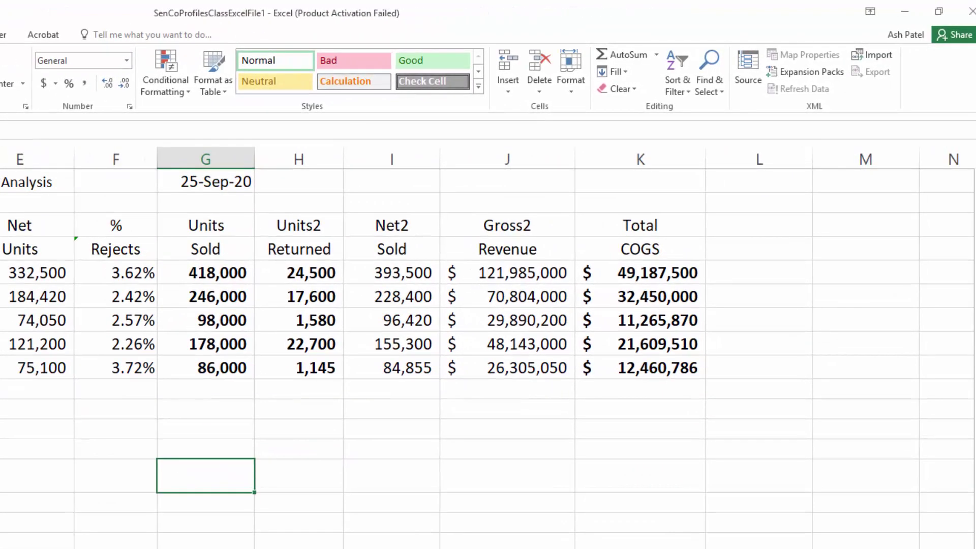
{"action": "type", "text": "Prodfi"}
{"action": "key", "text": "BackSpace"}
{"action": "key", "text": "BackSpace"}
{"action": "key", "text": "BackSpace"}
{"action": "type", "text": "fit"}
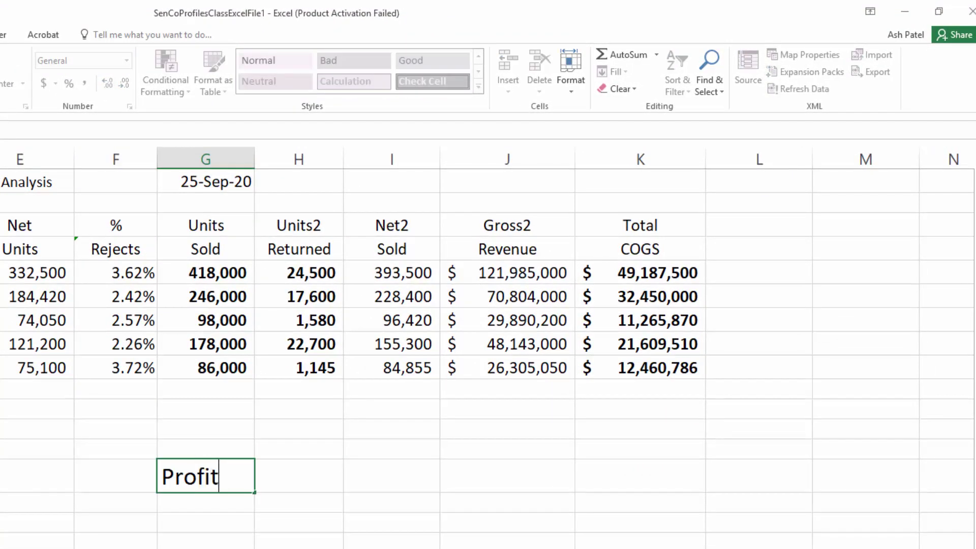
{"action": "type", "text": " = Sale"}
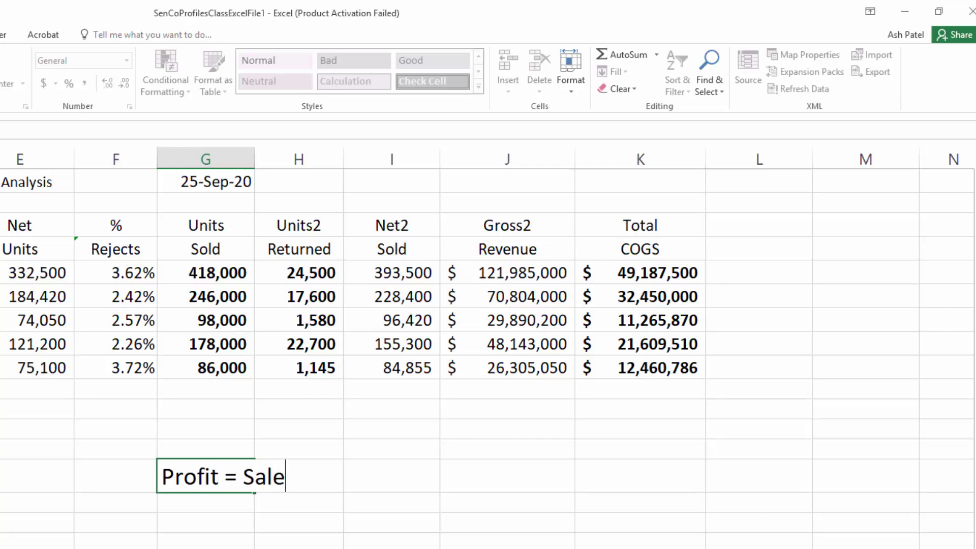
{"action": "type", "text": "s - Costs"}
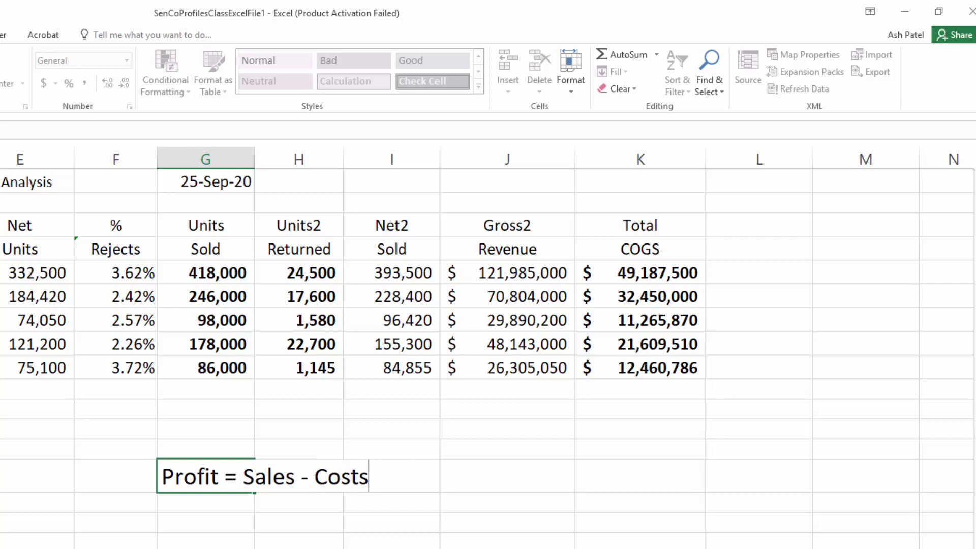
{"action": "key", "text": "Return"}
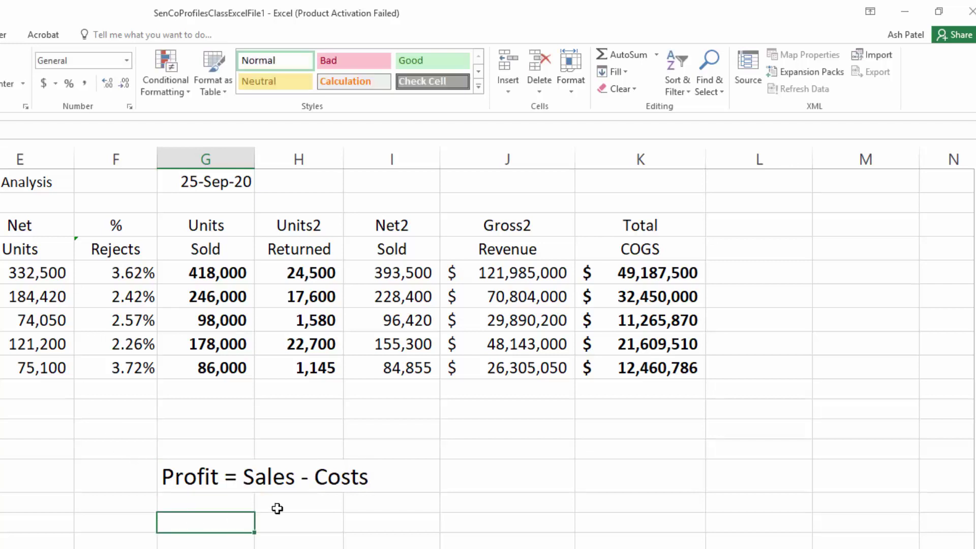
- Add a gross profit column with the headings Gross3 in L3 and Profit in L4
{"action": "left_click_drag", "start_coordinate": [734, 228], "coordinate": [760, 364]}
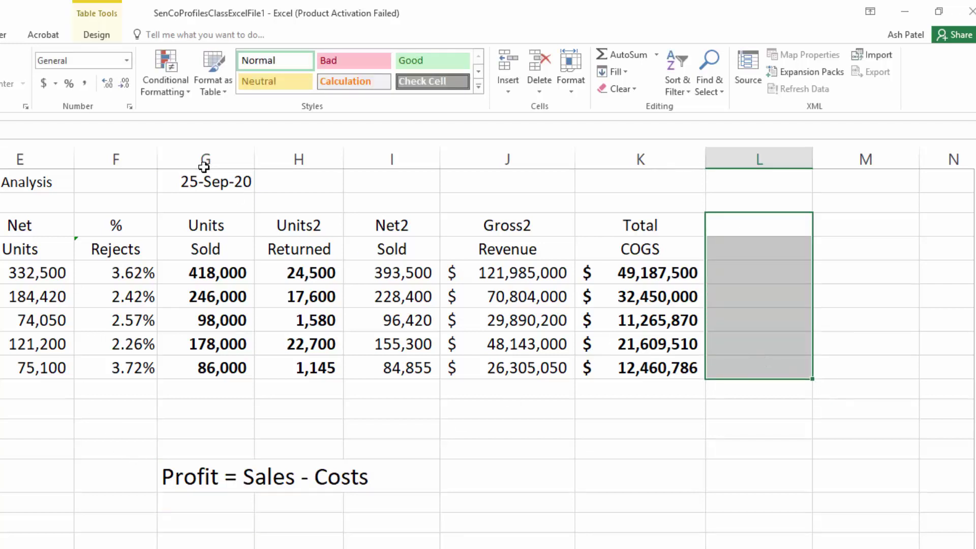
{"action": "type", "text": "Gross3 Profit"}
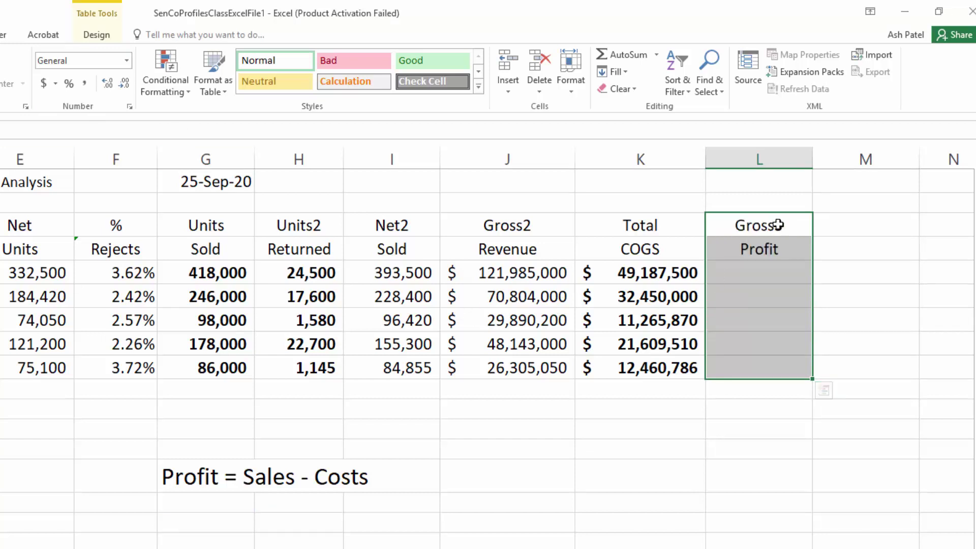
{"action": "left_click", "coordinate": [787, 226]}
{"action": "left_click", "coordinate": [783, 276]}
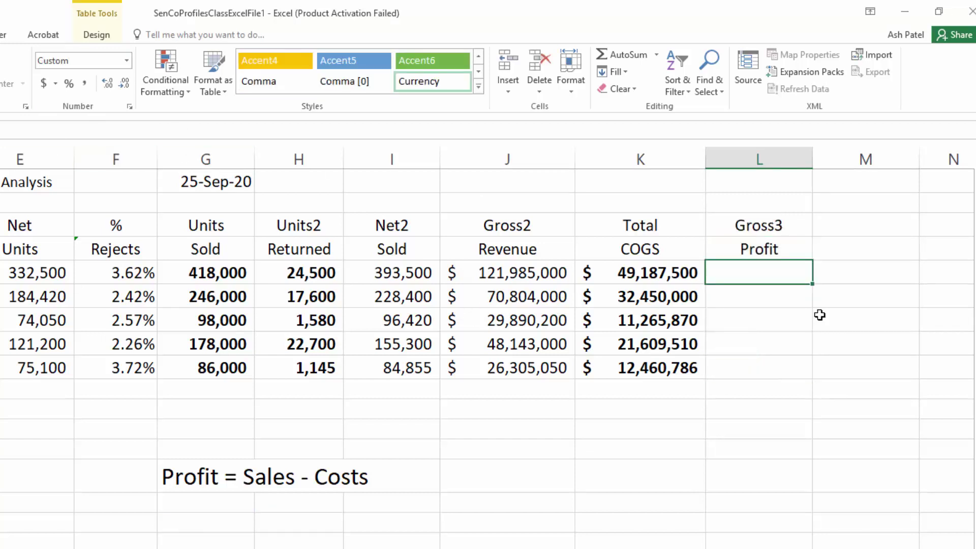
- Calculate gross profit in L5 as =J5-K5 and copy the formula down to L9 for the remaining distribution centers
{"action": "type", "text": "=J"}
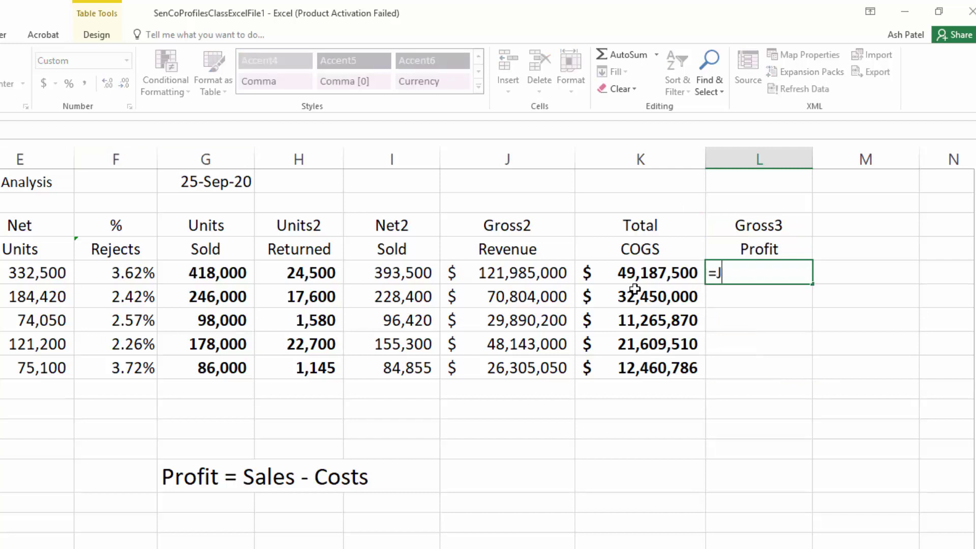
{"action": "type", "text": "5-"}
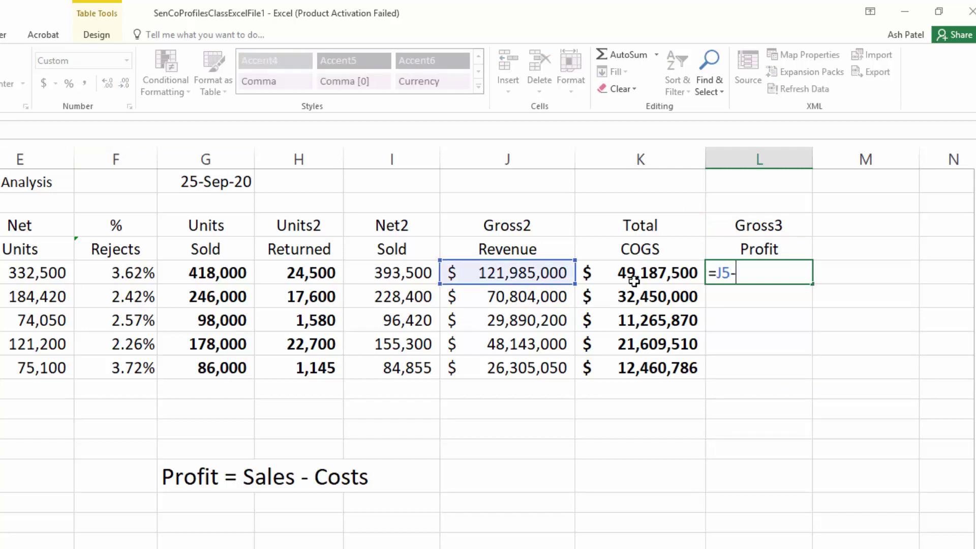
{"action": "left_click", "coordinate": [634, 281]}
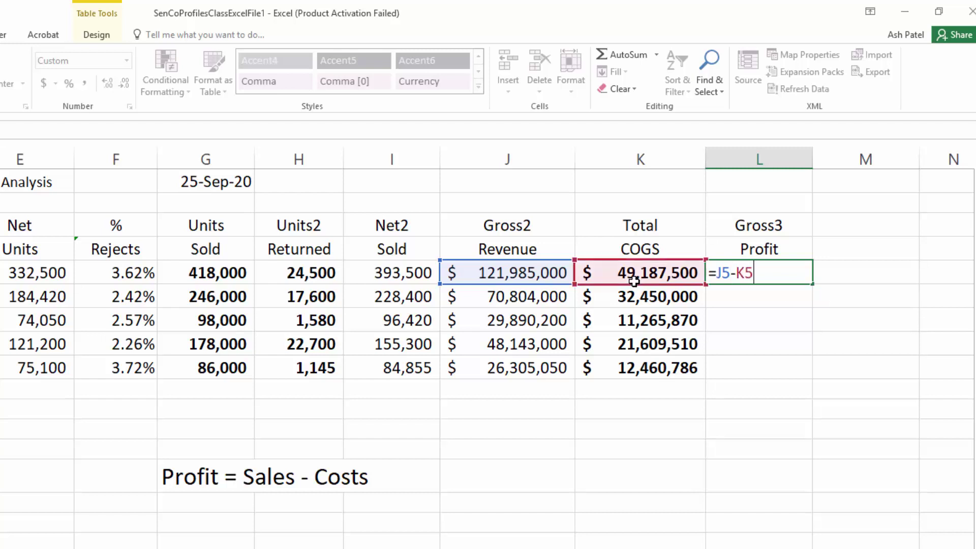
{"action": "key", "text": "Return"}
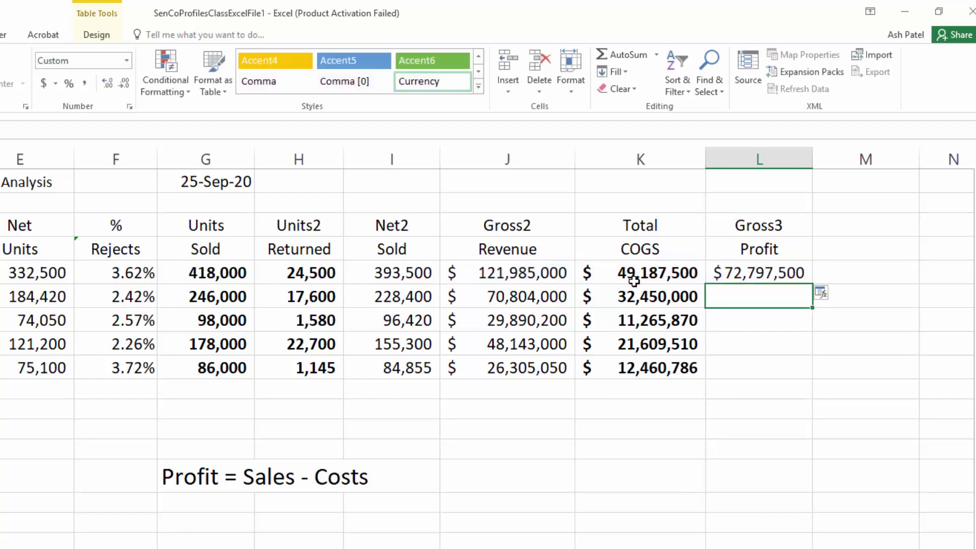
{"action": "left_click", "coordinate": [774, 273]}
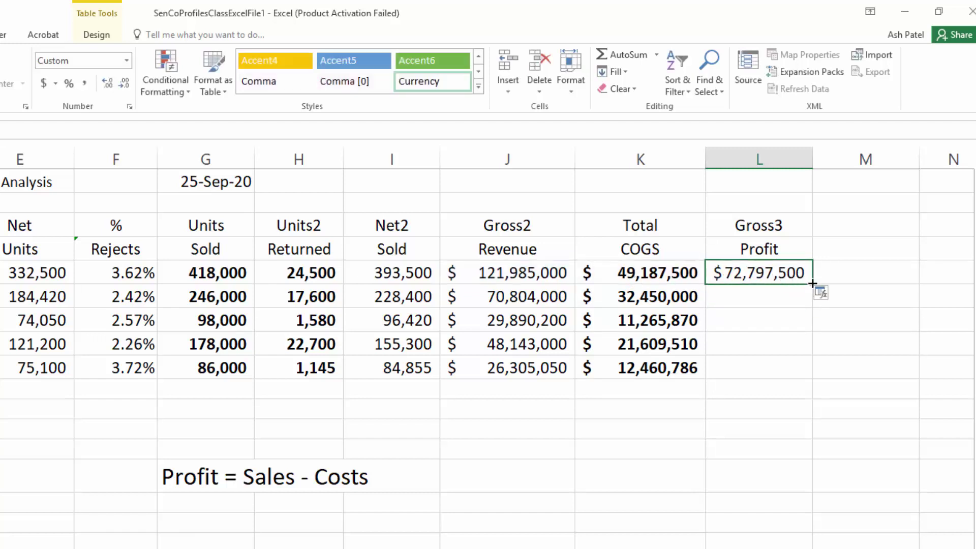
{"action": "left_click_drag", "start_coordinate": [812, 283], "coordinate": [811, 377]}
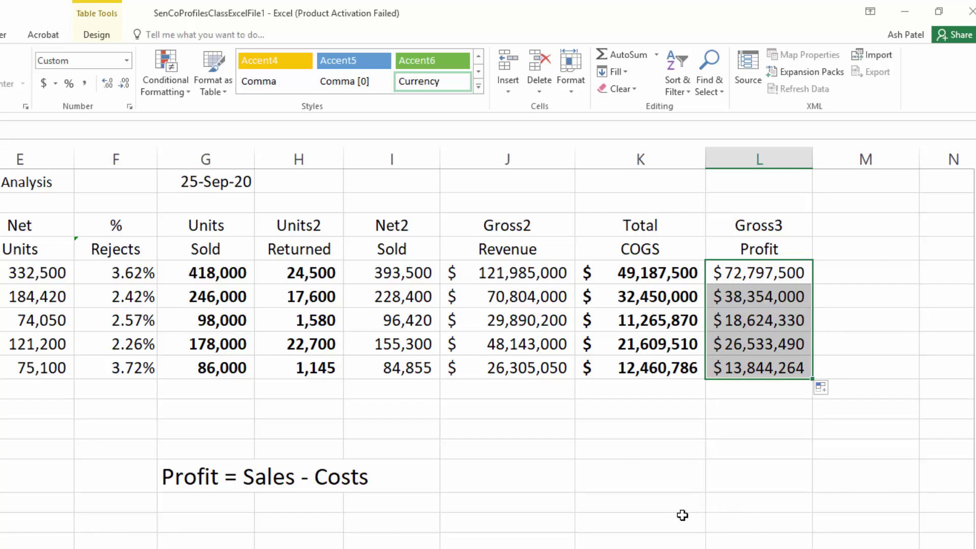
{"action": "left_click", "coordinate": [192, 523]}
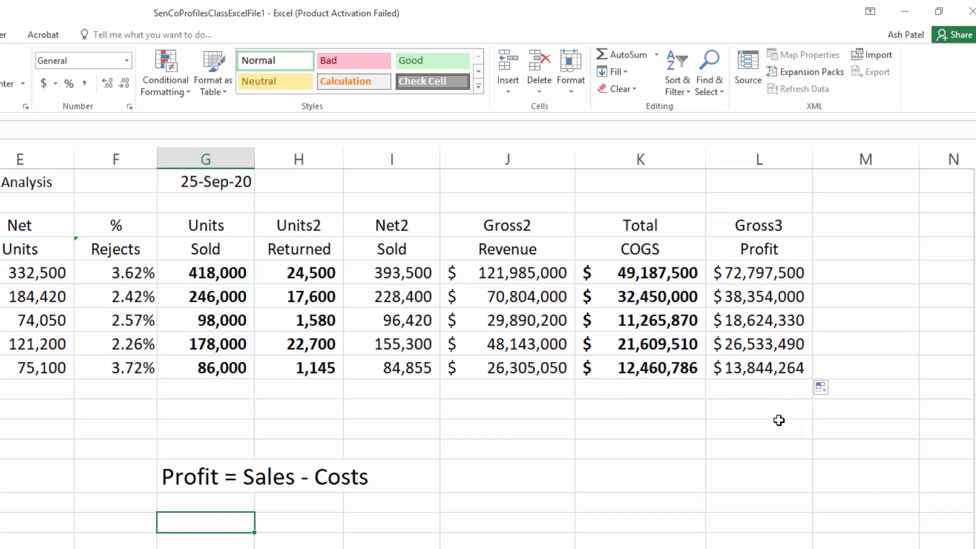
{"action": "left_click", "coordinate": [757, 461]}
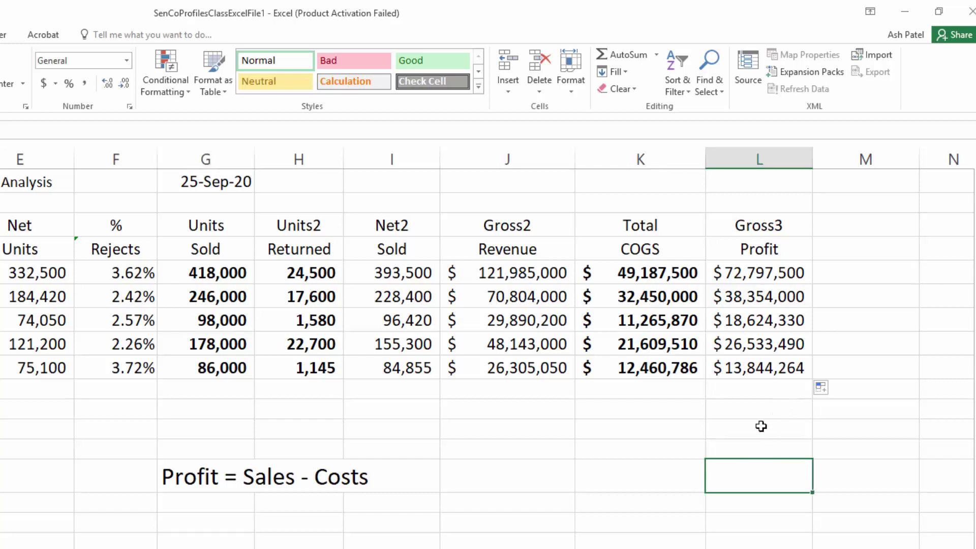
{"action": "left_click", "coordinate": [763, 520]}
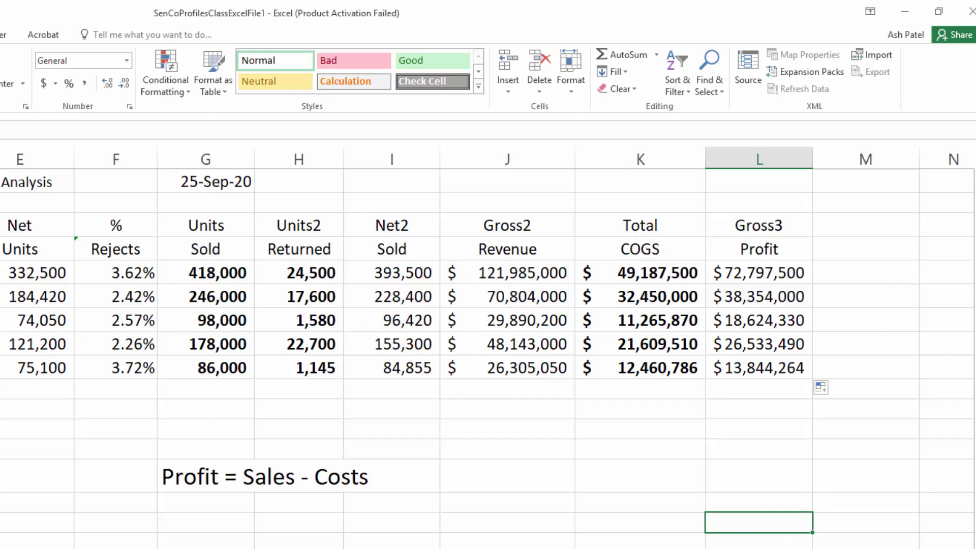
{"action": "left_click", "coordinate": [752, 275]}
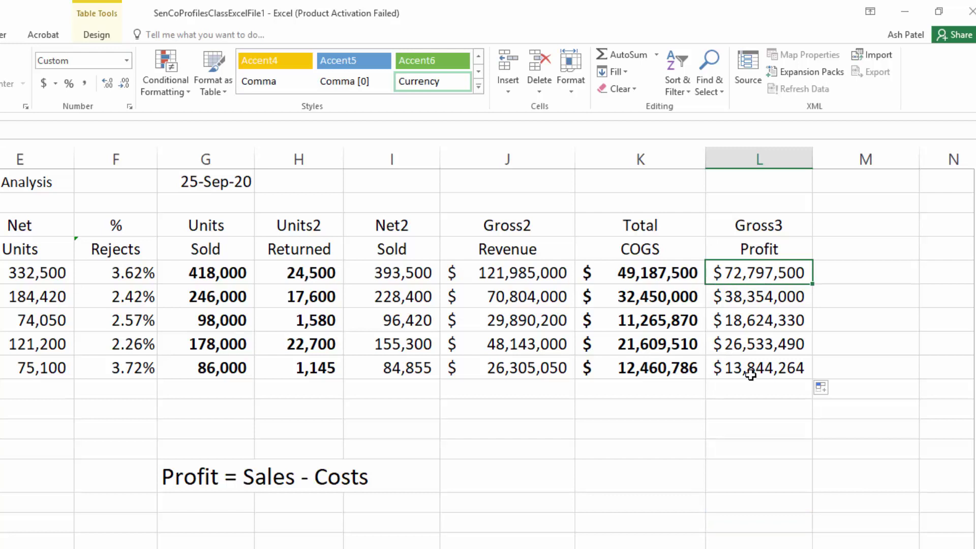
{"action": "left_click", "coordinate": [751, 368]}
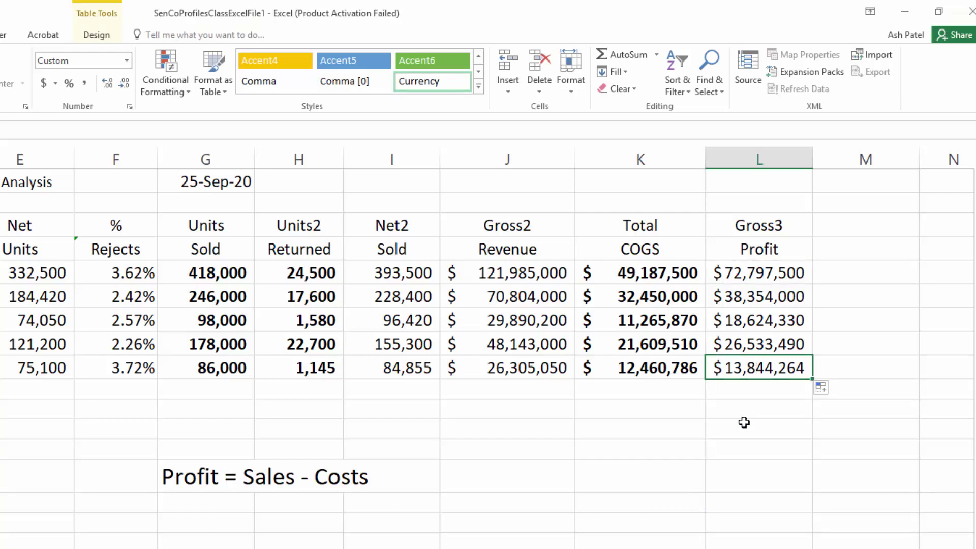
{"action": "left_click", "coordinate": [747, 502]}
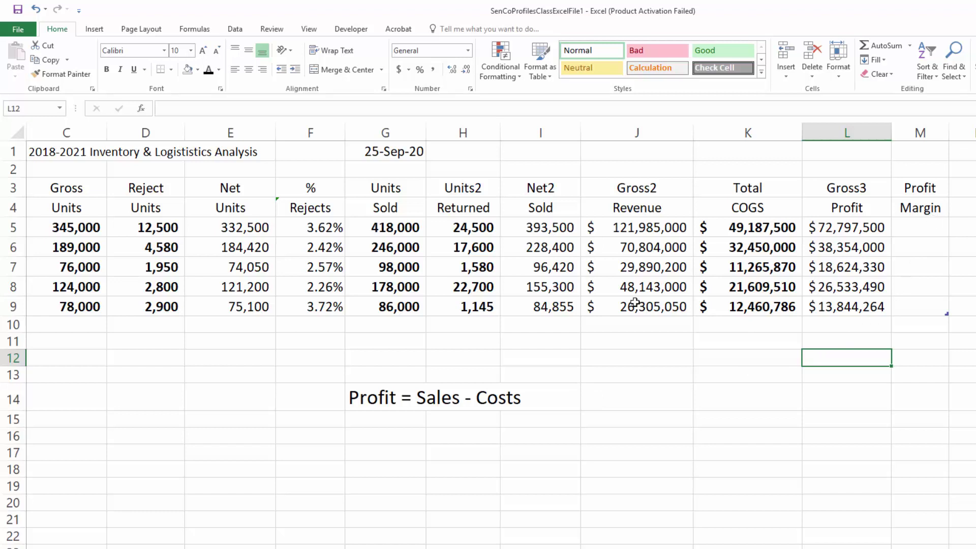
- Add the note "PM = Profit / Sales" in G16 at font size 14
{"action": "left_click", "coordinate": [387, 436]}
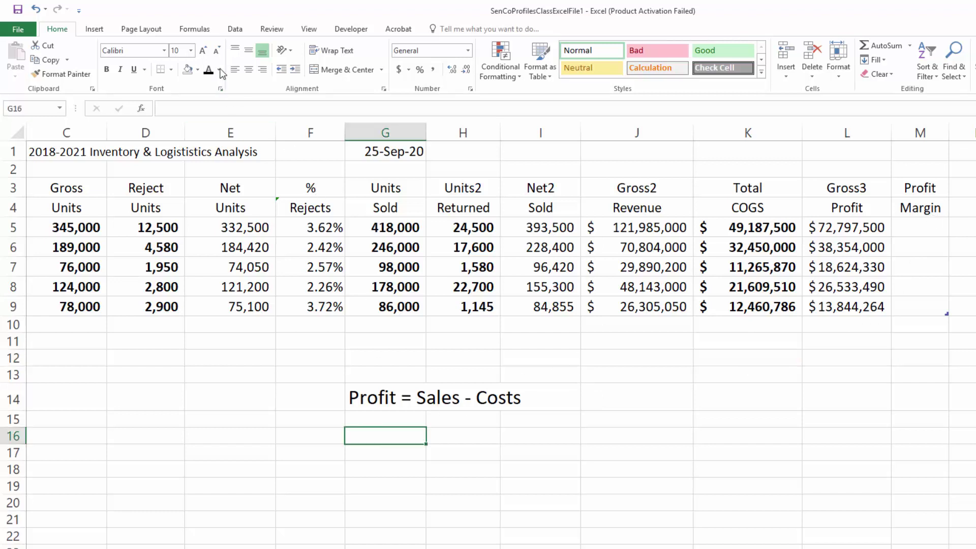
{"action": "left_click", "coordinate": [202, 51]}
{"action": "left_click", "coordinate": [202, 50]}
{"action": "left_click", "coordinate": [204, 50]}
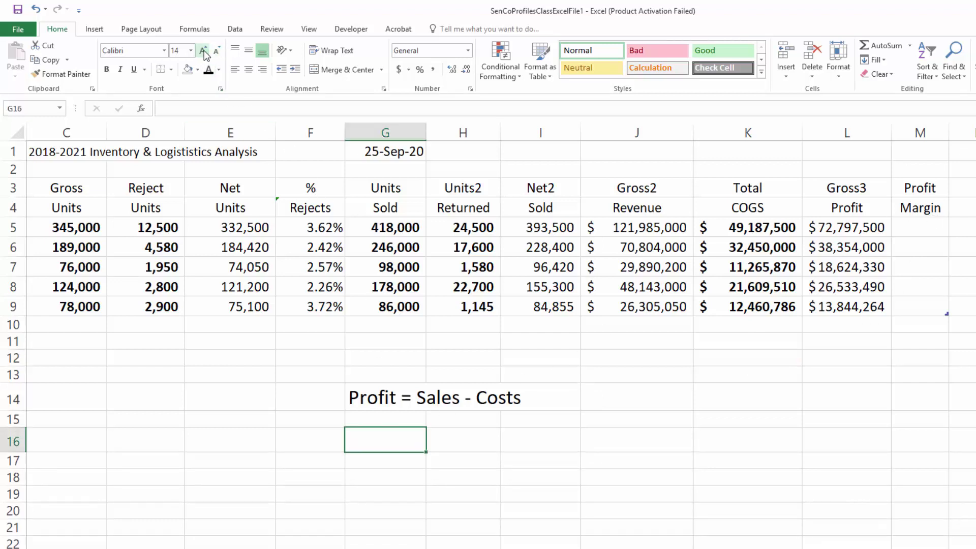
{"action": "type", "text": "PM"}
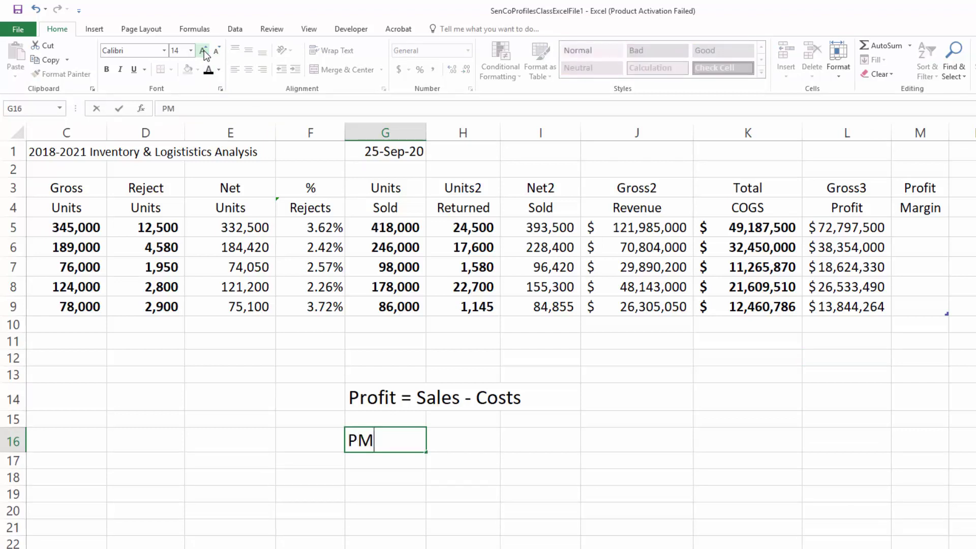
{"action": "type", "text": " = Profit"}
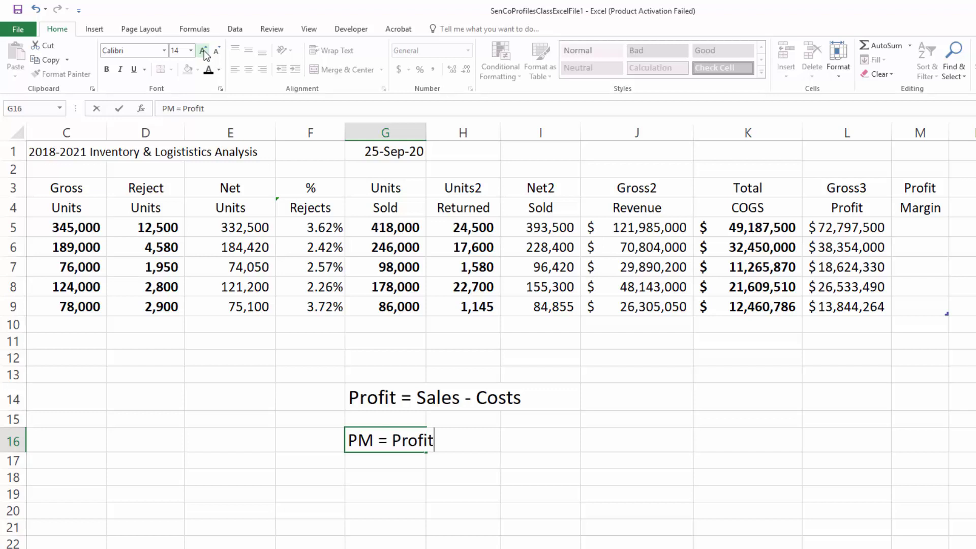
{"action": "type", "text": " / Sales"}
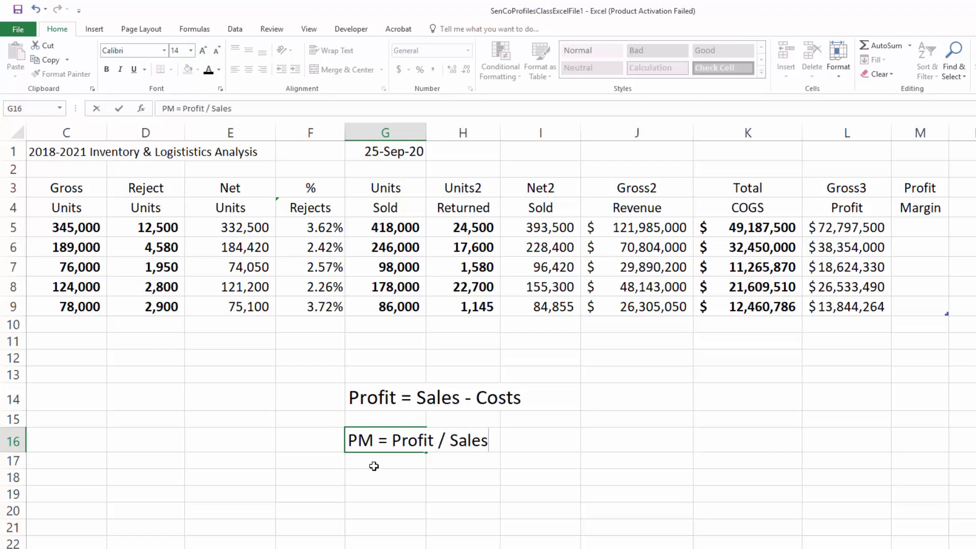
{"action": "left_click", "coordinate": [386, 493]}
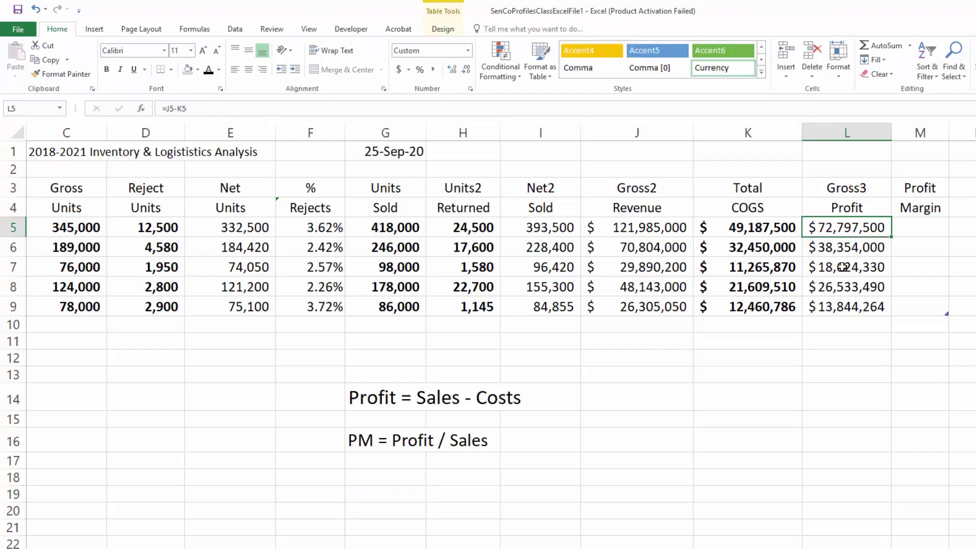
- Examine the gross revenue in J5 and gross profit in L5 as the inputs for the profit margin in M5
{"action": "left_click", "coordinate": [657, 227]}
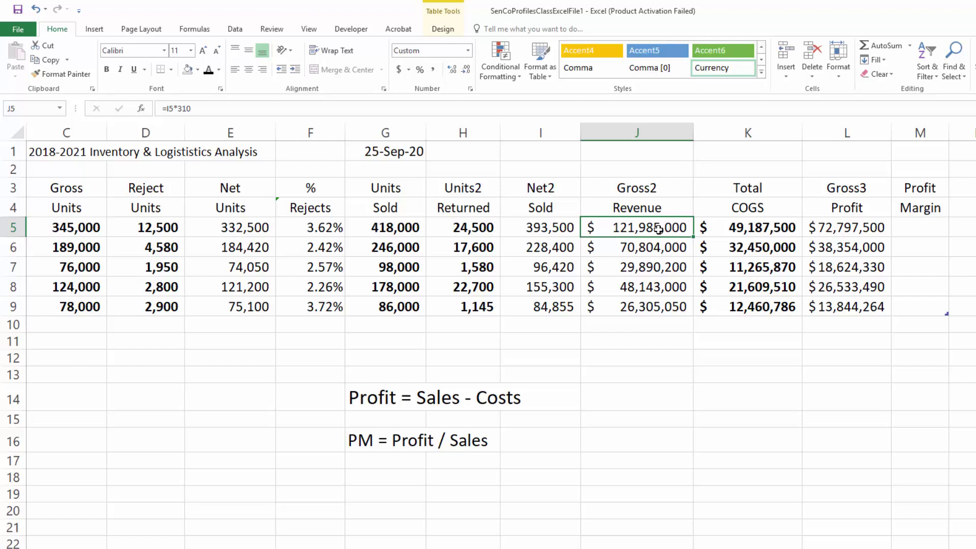
{"action": "left_click", "coordinate": [832, 231]}
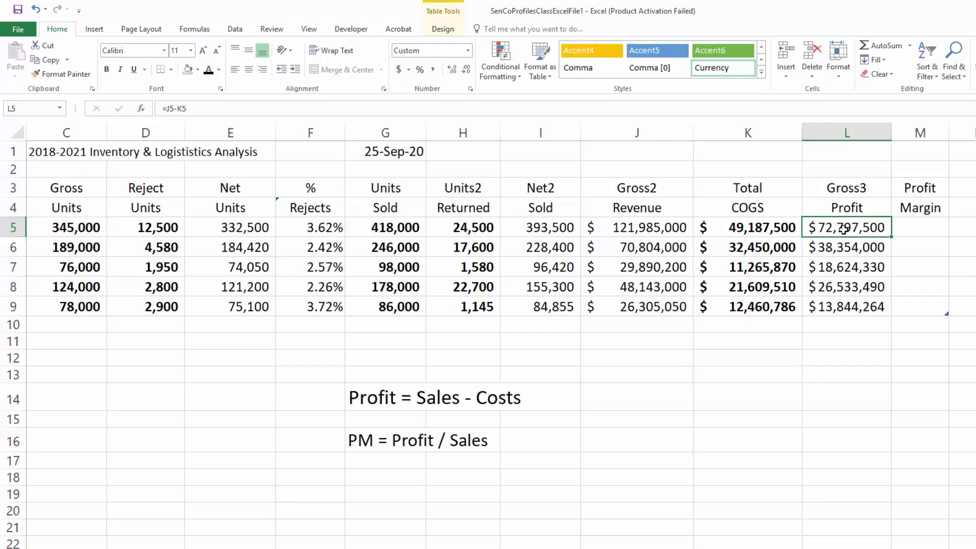
{"action": "left_click", "coordinate": [651, 230]}
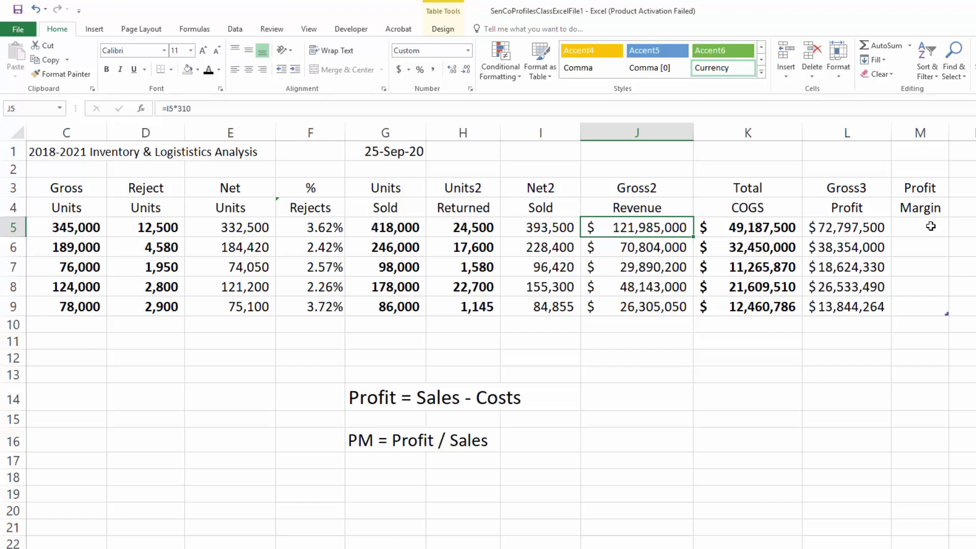
{"action": "left_click", "coordinate": [855, 227]}
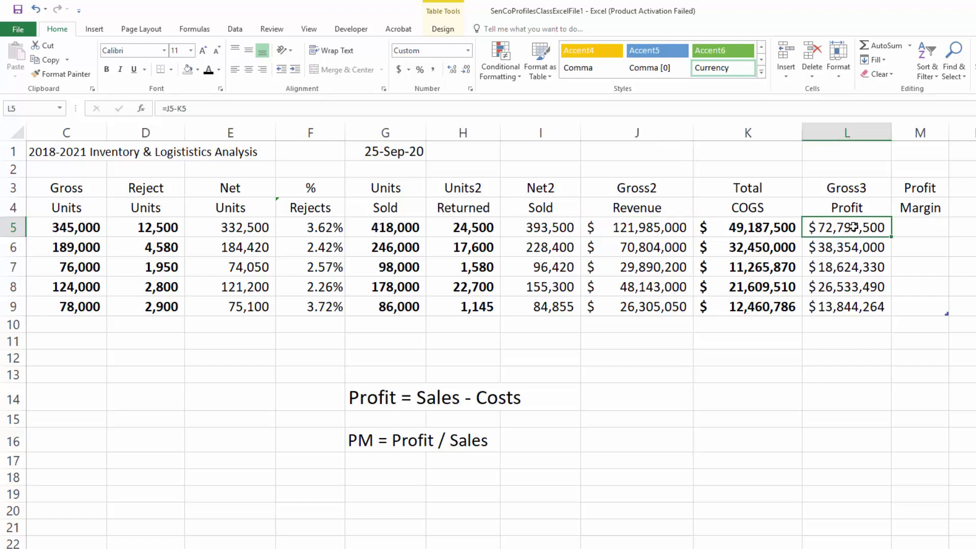
{"action": "left_click", "coordinate": [654, 228]}
{"action": "left_click", "coordinate": [918, 226]}
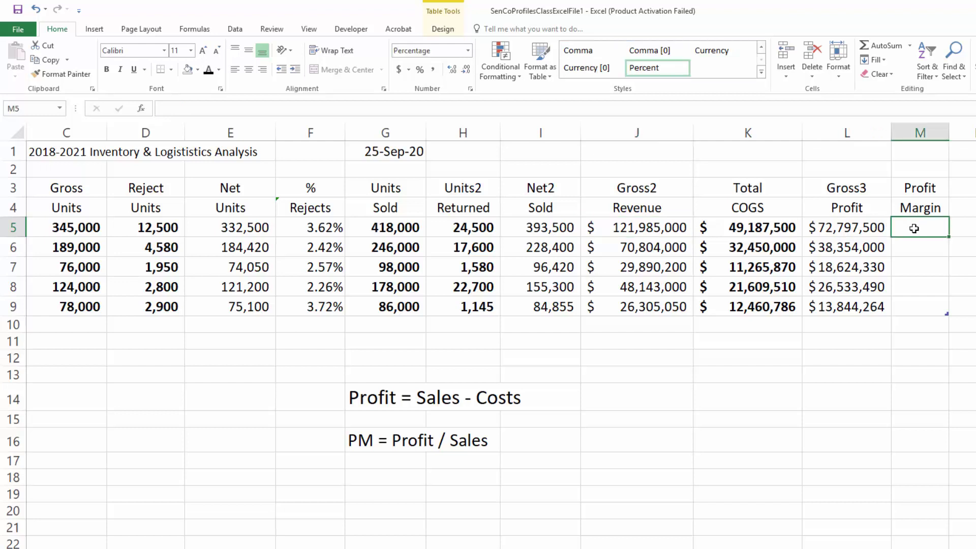
{"action": "left_click", "coordinate": [842, 230]}
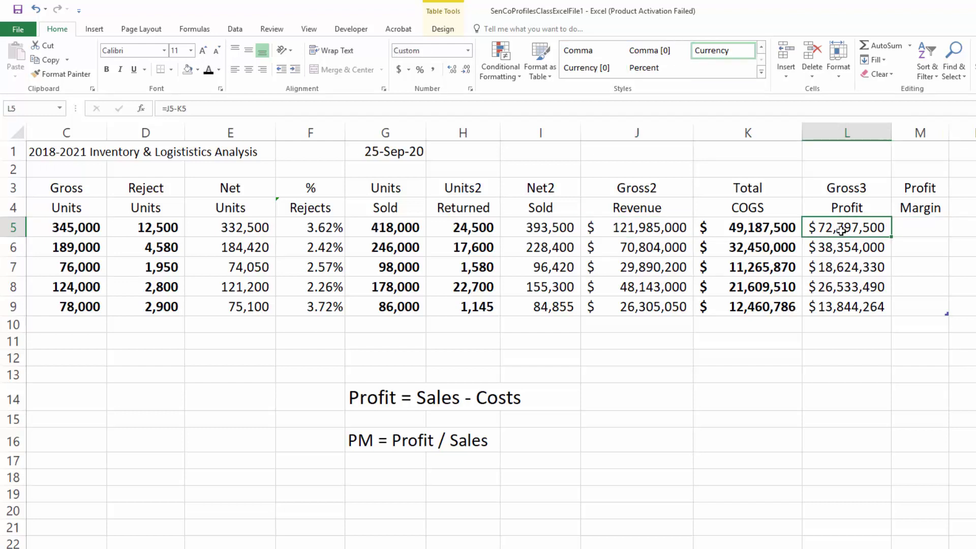
{"action": "left_click", "coordinate": [670, 231]}
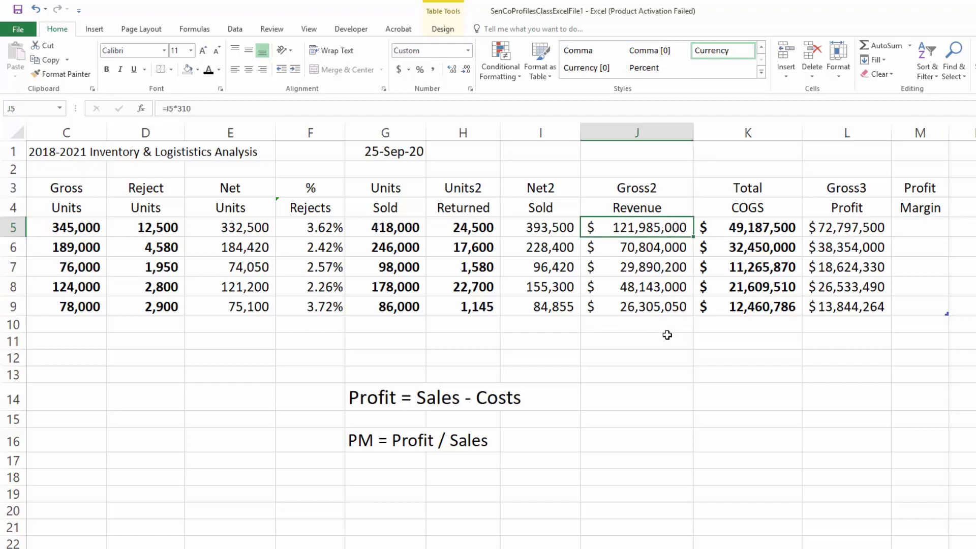
- Add the note "PM = (Sales - Costs) / Sales" in G18 at font size 14
{"action": "left_click", "coordinate": [393, 482]}
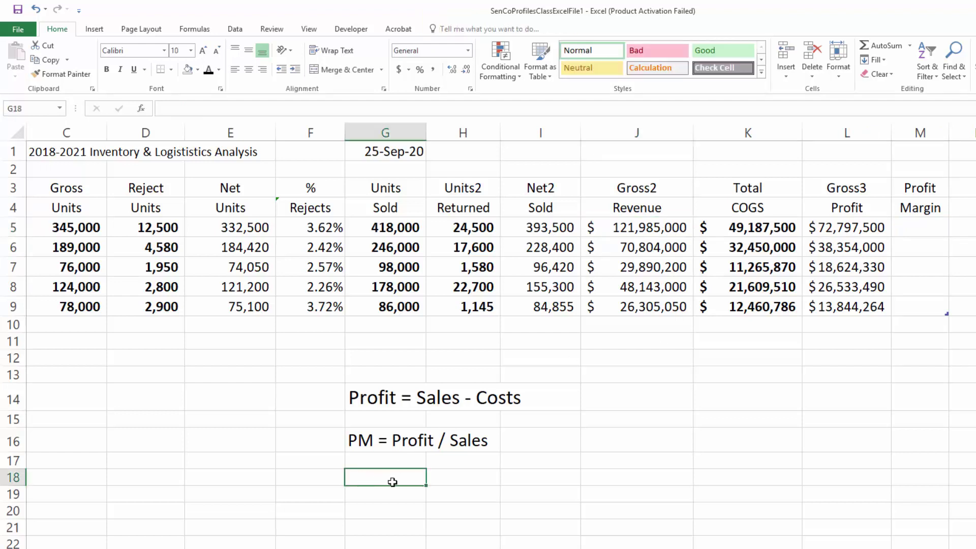
{"action": "type", "text": "PM"}
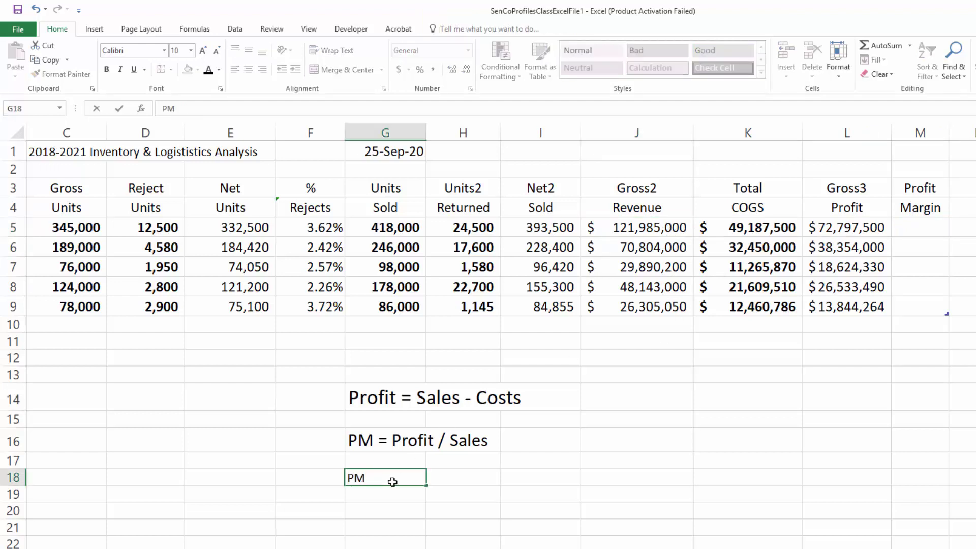
{"action": "key", "text": "Escape"}
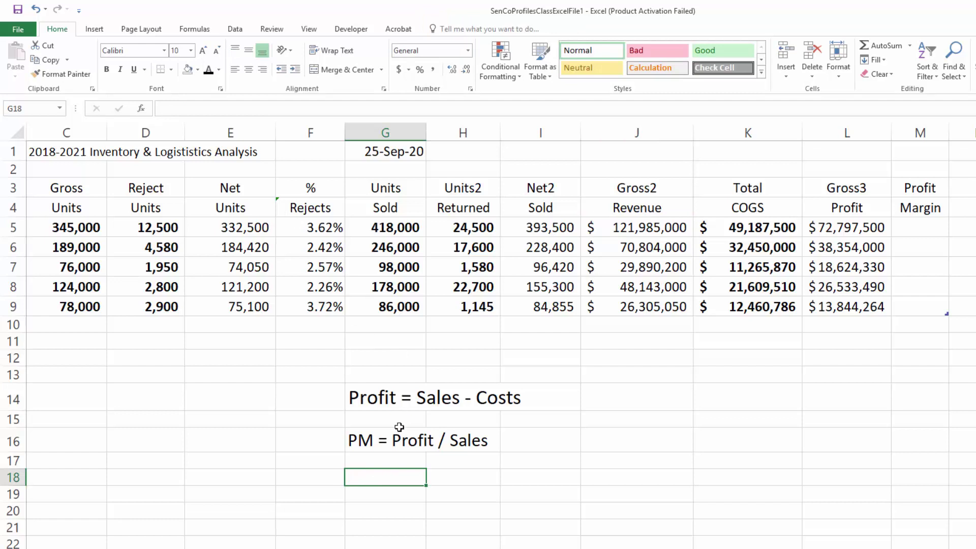
{"action": "left_click", "coordinate": [204, 51]}
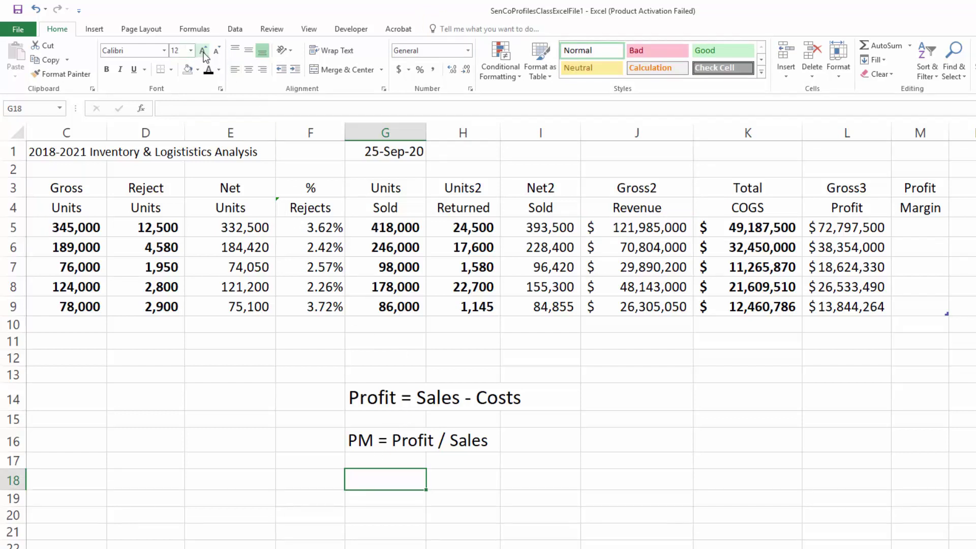
{"action": "left_click", "coordinate": [204, 51]}
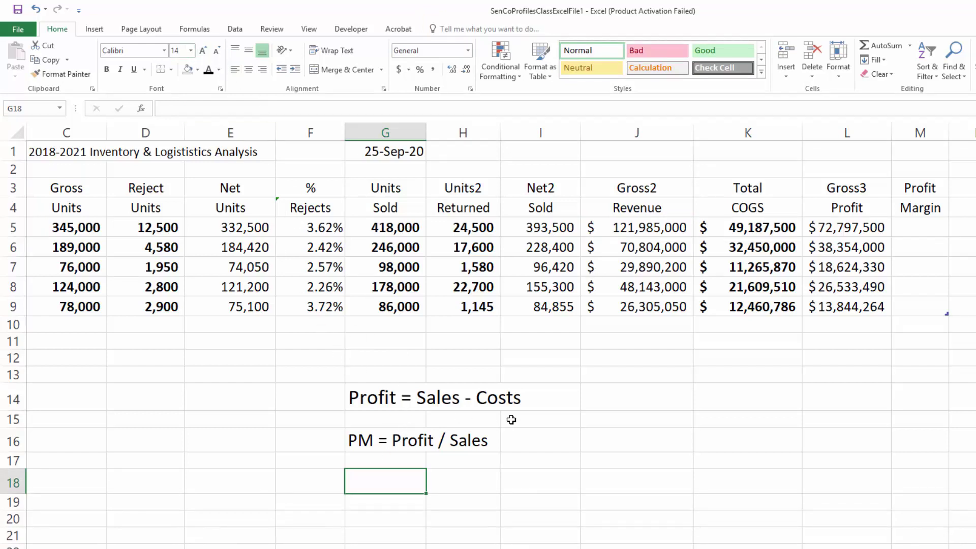
{"action": "type", "text": "PM"}
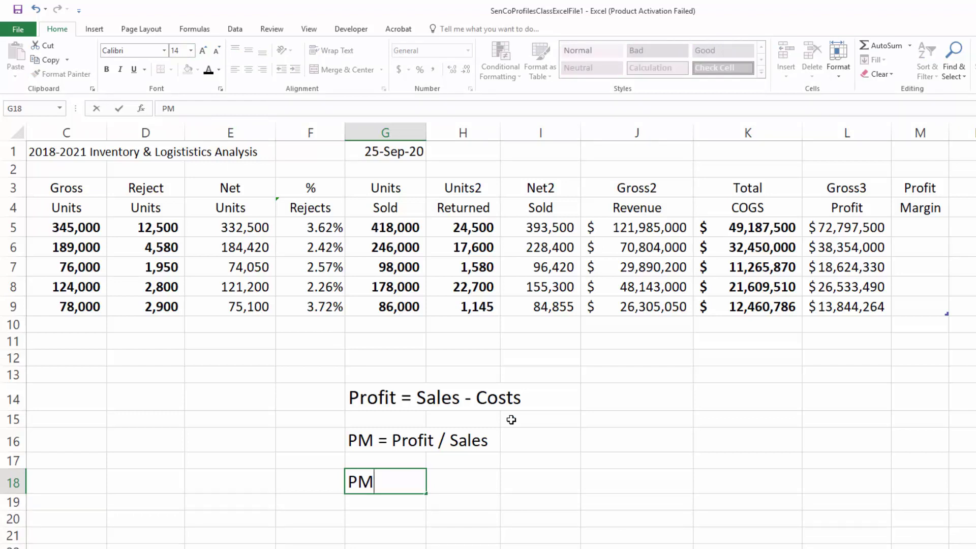
{"action": "type", "text": " = (Sales - "}
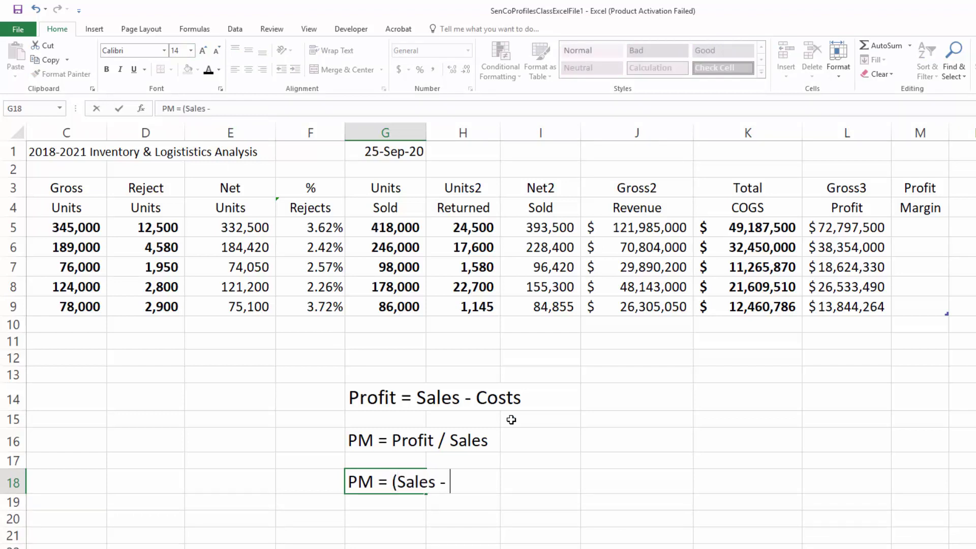
{"action": "type", "text": "COSTS"}
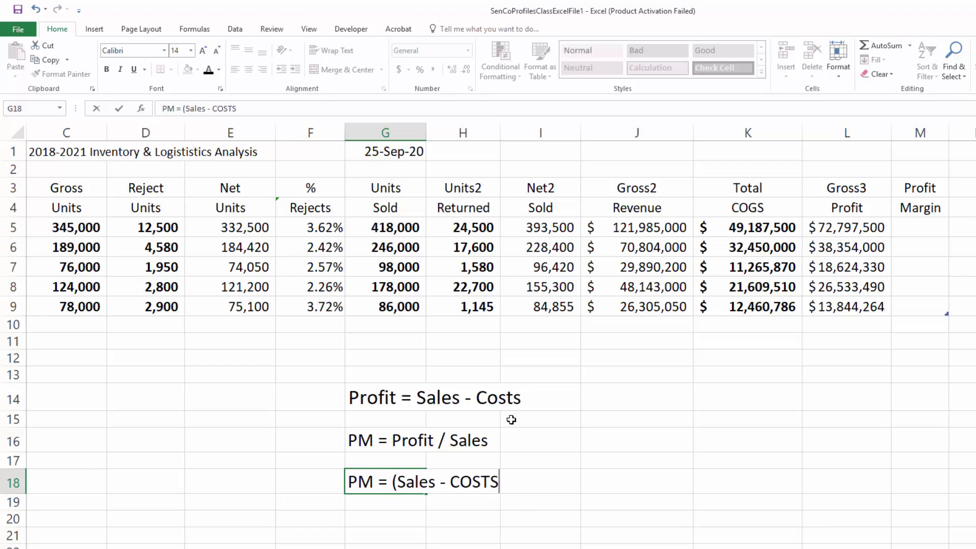
{"action": "type", "text": ") / Sales"}
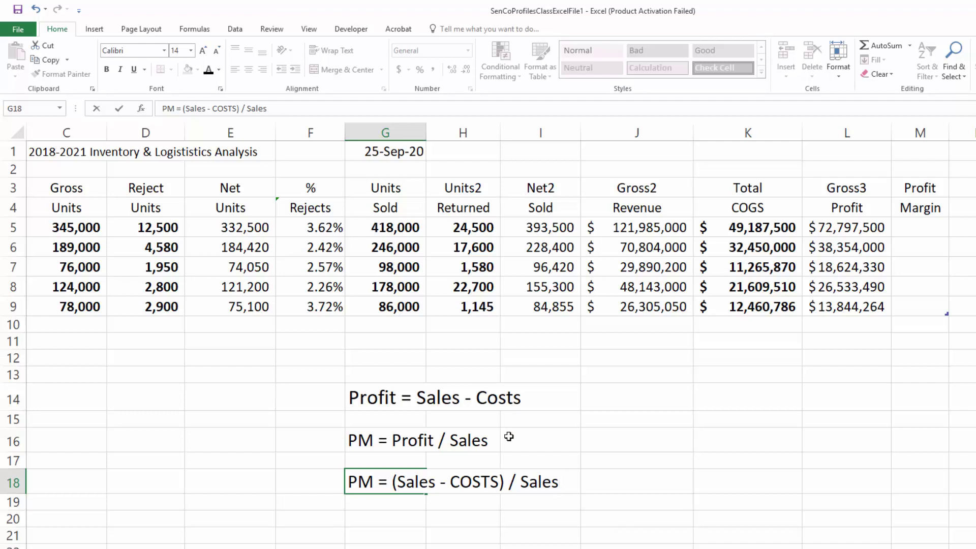
{"action": "left_click_drag", "start_coordinate": [461, 481], "coordinate": [497, 481]}
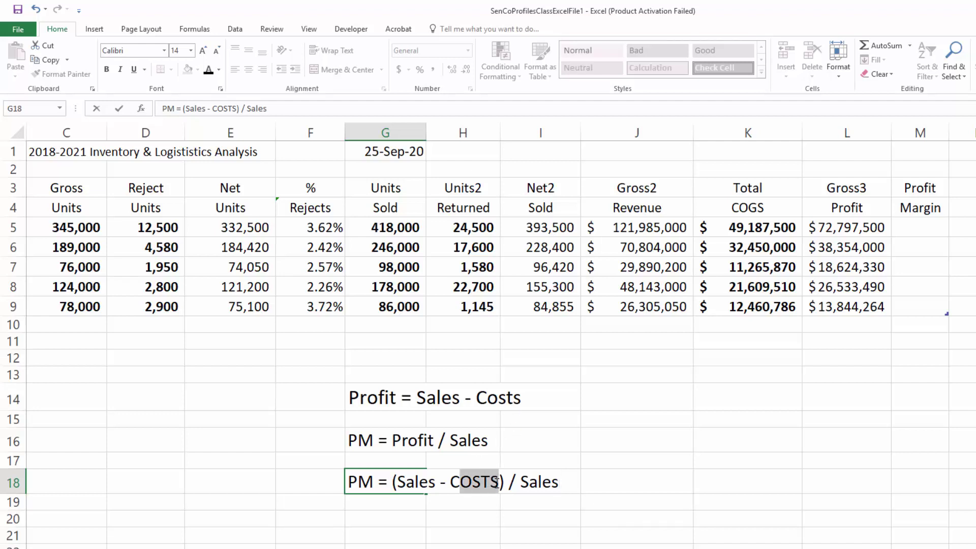
{"action": "type", "text": "osts"}
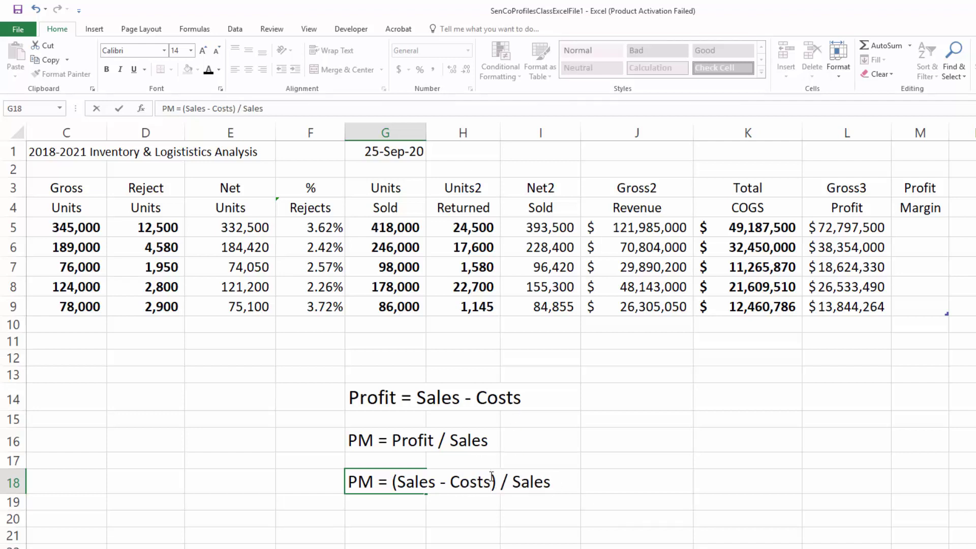
{"action": "left_click", "coordinate": [561, 483]}
- Remove both parentheses from the G18 note so it reads "PM = Sales - Costs / Sales"
{"action": "left_click", "coordinate": [394, 483]}
{"action": "key", "text": "Delete"}
{"action": "key", "text": "Right"}
{"action": "key", "text": "Right"}
{"action": "key", "text": "Right"}
{"action": "key", "text": "Right"}
{"action": "key", "text": "Right"}
{"action": "key", "text": "Right"}
{"action": "key", "text": "Right"}
{"action": "key", "text": "Right"}
{"action": "key", "text": "Right"}
{"action": "key", "text": "Right"}
{"action": "key", "text": "Right"}
{"action": "key", "text": "Right"}
{"action": "key", "text": "Right"}
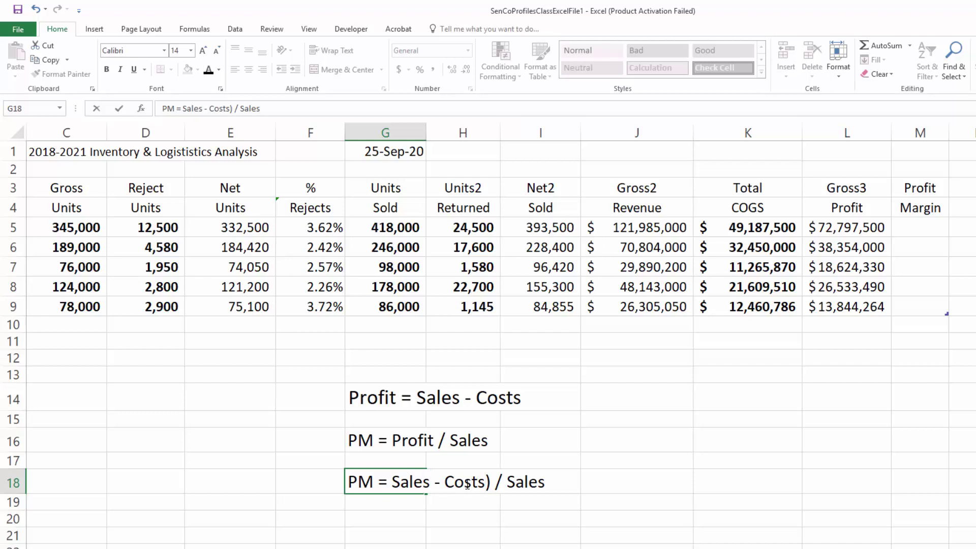
{"action": "key", "text": "Delete"}
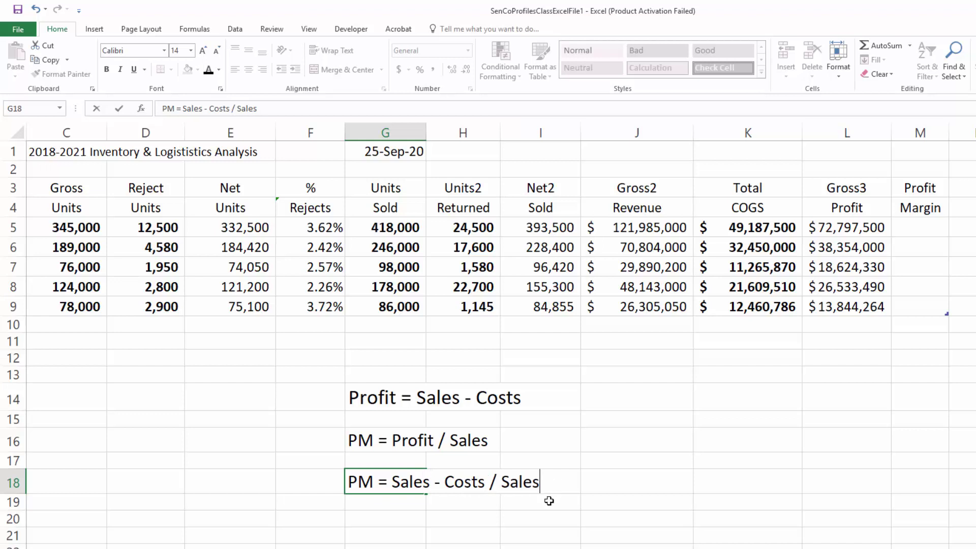
{"action": "left_click", "coordinate": [550, 501]}
{"action": "left_click", "coordinate": [537, 534]}
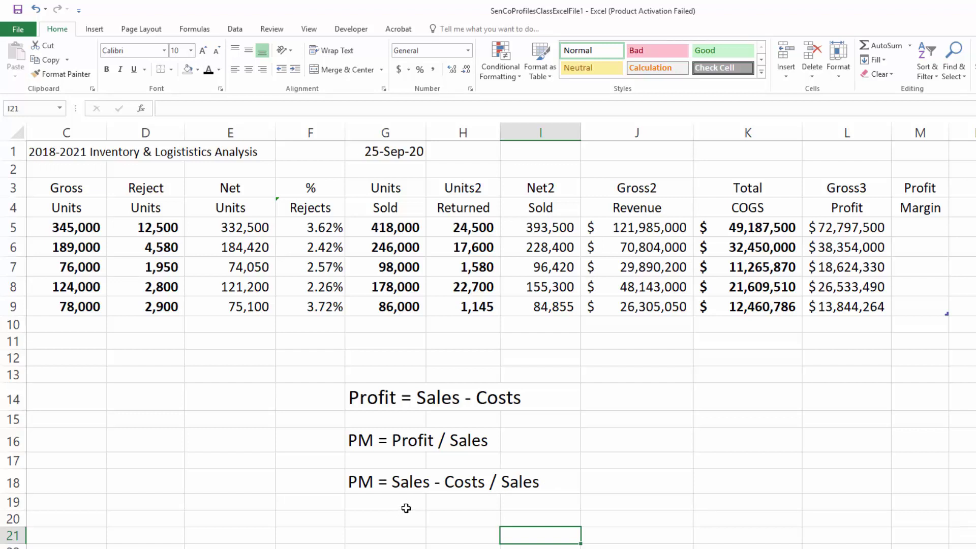
- Restore the parentheses around Sales - Costs in the G18 note, making it "PM = (Sales - Costs) / Sales"
{"action": "left_click", "coordinate": [365, 484]}
{"action": "double_click", "coordinate": [365, 483]}
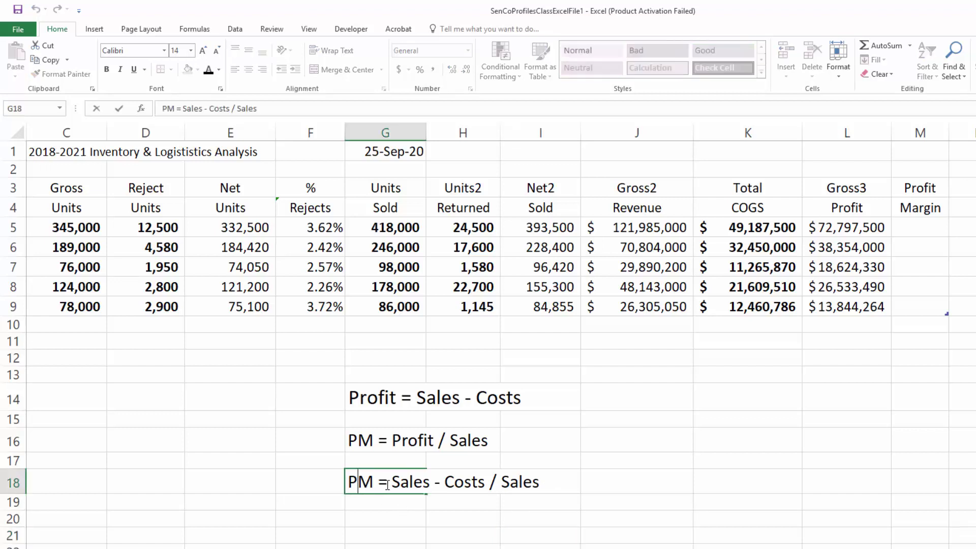
{"action": "left_click_drag", "start_coordinate": [392, 482], "coordinate": [486, 482]}
{"action": "left_click", "coordinate": [486, 482]}
{"action": "left_click_drag", "start_coordinate": [392, 482], "coordinate": [486, 482]}
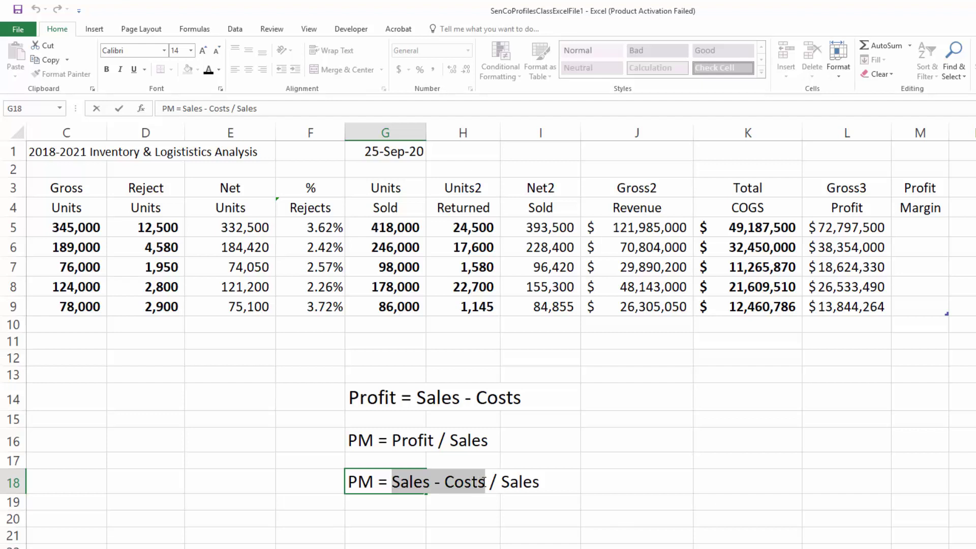
{"action": "left_click", "coordinate": [486, 482]}
{"action": "left_click", "coordinate": [393, 482]}
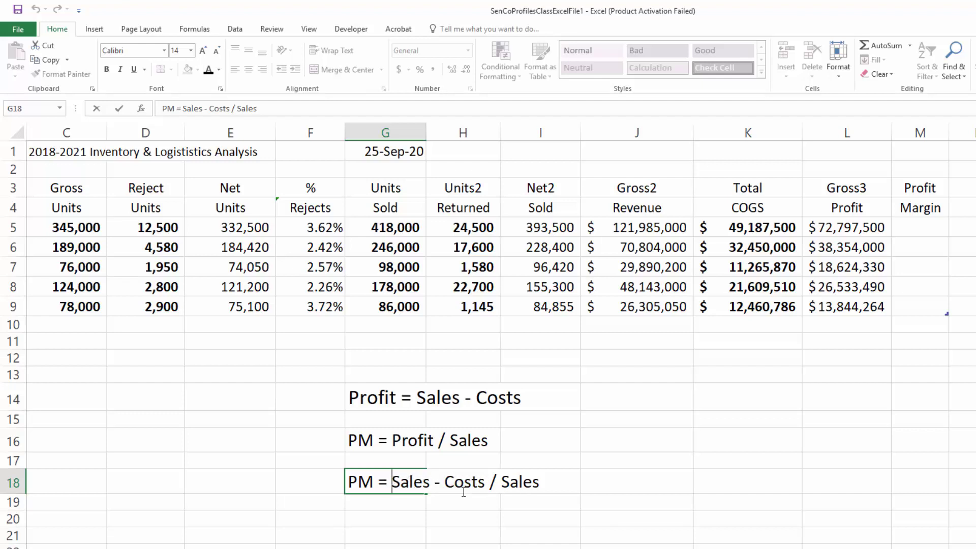
{"action": "type", "text": "("}
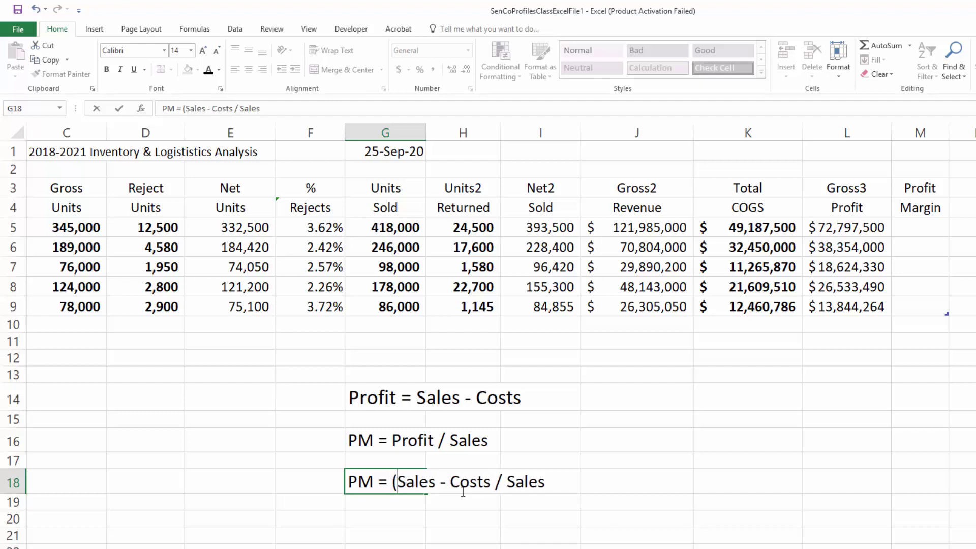
{"action": "left_click", "coordinate": [491, 482]}
{"action": "type", "text": ")"}
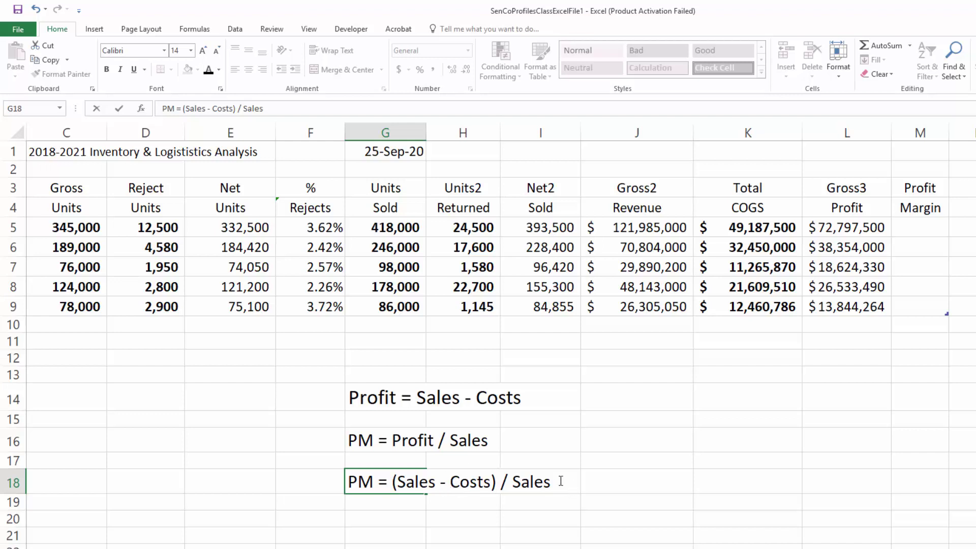
{"action": "key", "text": "Return"}
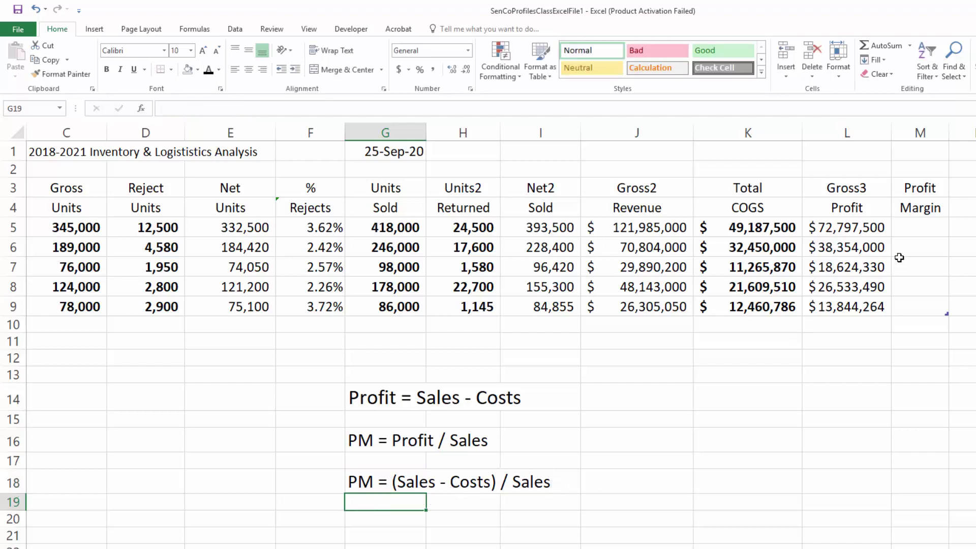
{"action": "left_click", "coordinate": [913, 228]}
{"action": "type", "text": "="}
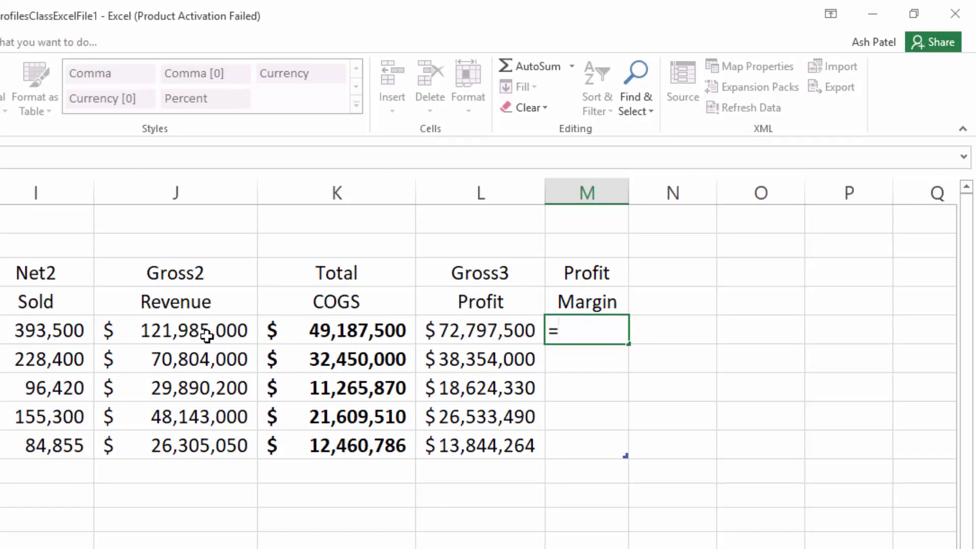
{"action": "left_click", "coordinate": [482, 191]}
{"action": "key", "text": "Escape"}
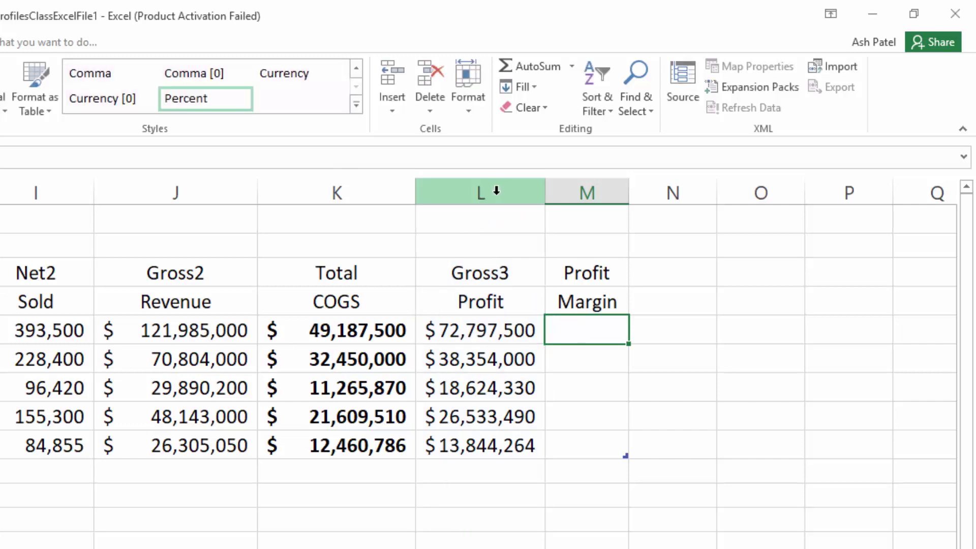
- Delete the gross profit column L from the worksheet
{"action": "left_click", "coordinate": [496, 194]}
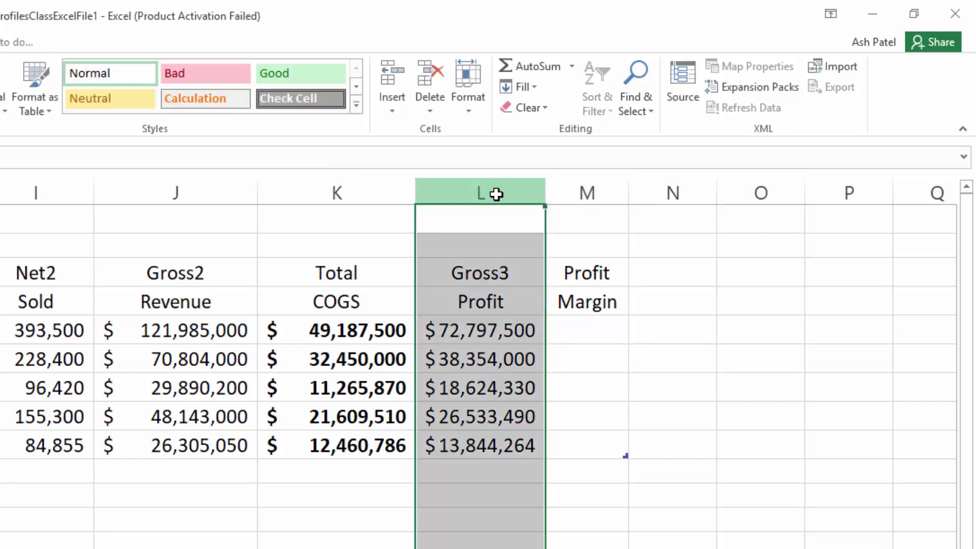
{"action": "right_click", "coordinate": [469, 192]}
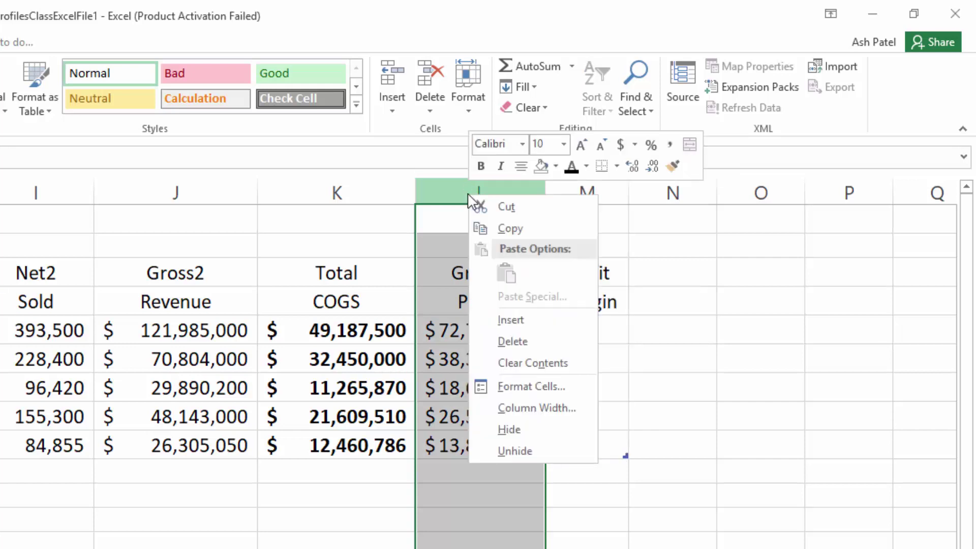
{"action": "left_click", "coordinate": [508, 342]}
- Enter the profit margin formula =J5-K5/J5 in L5 with a larger font and apply the General number format to the cell
{"action": "left_click", "coordinate": [473, 327]}
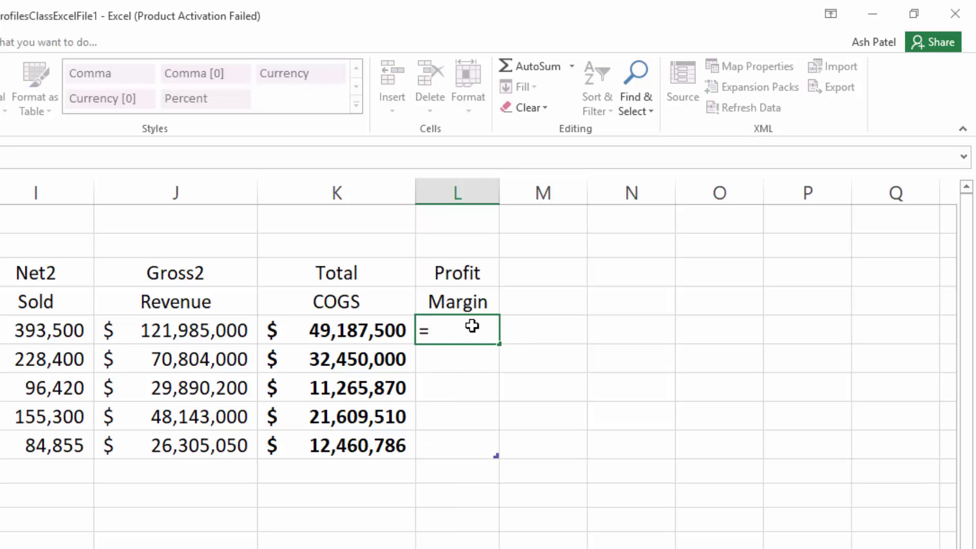
{"action": "key", "text": "Escape"}
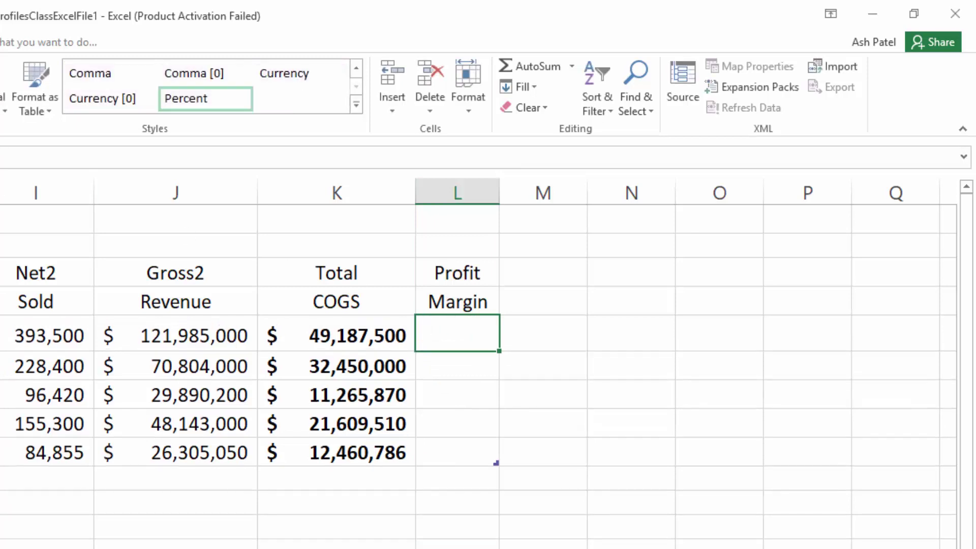
{"action": "type", "text": "="}
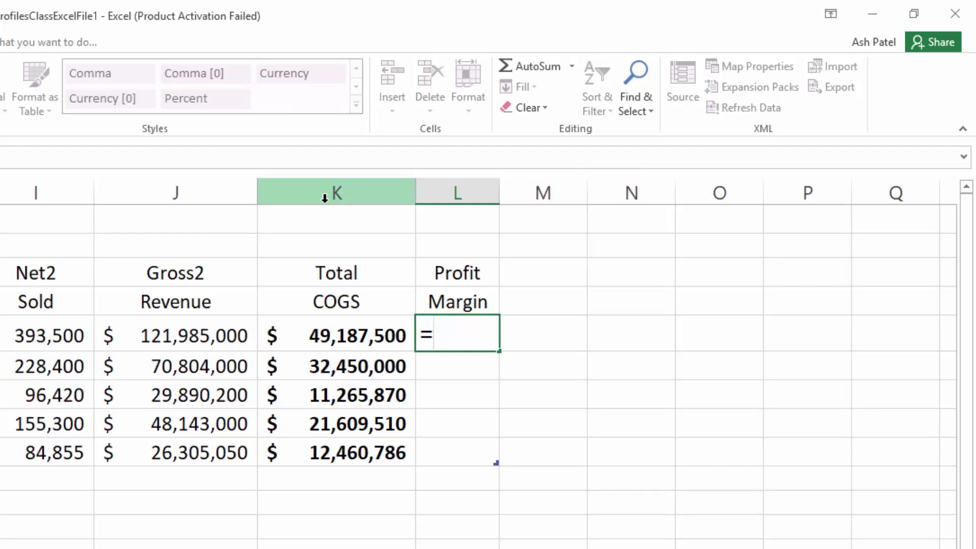
{"action": "type", "text": "J5"}
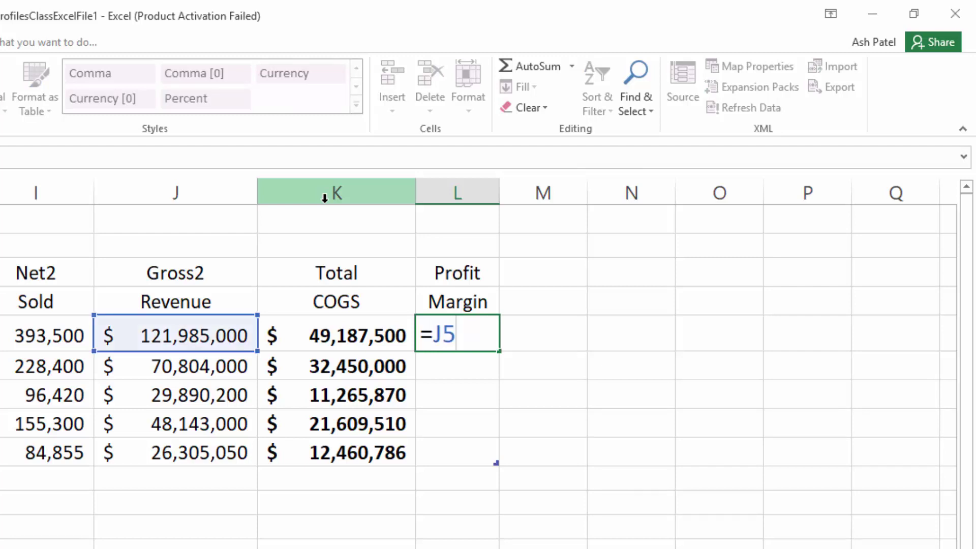
{"action": "type", "text": "-K"}
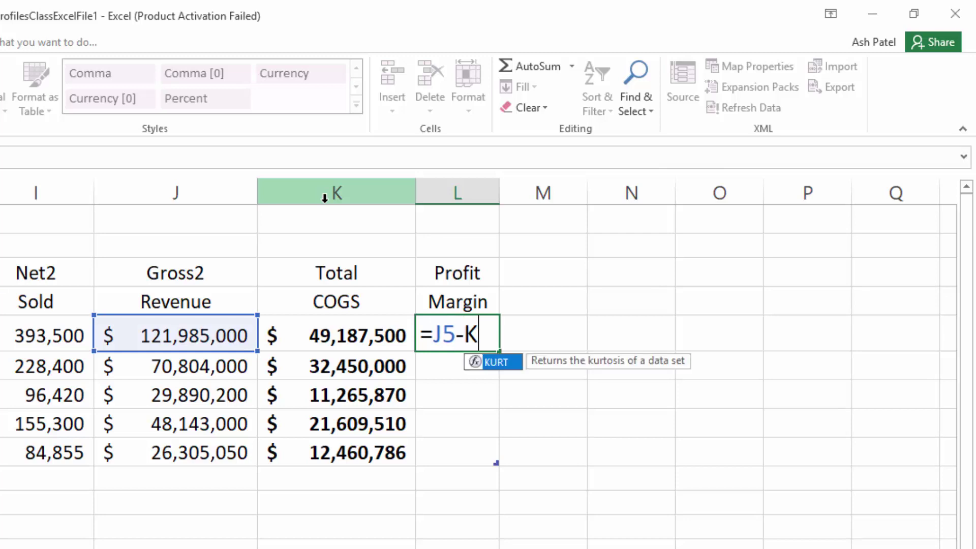
{"action": "type", "text": "5/J5"}
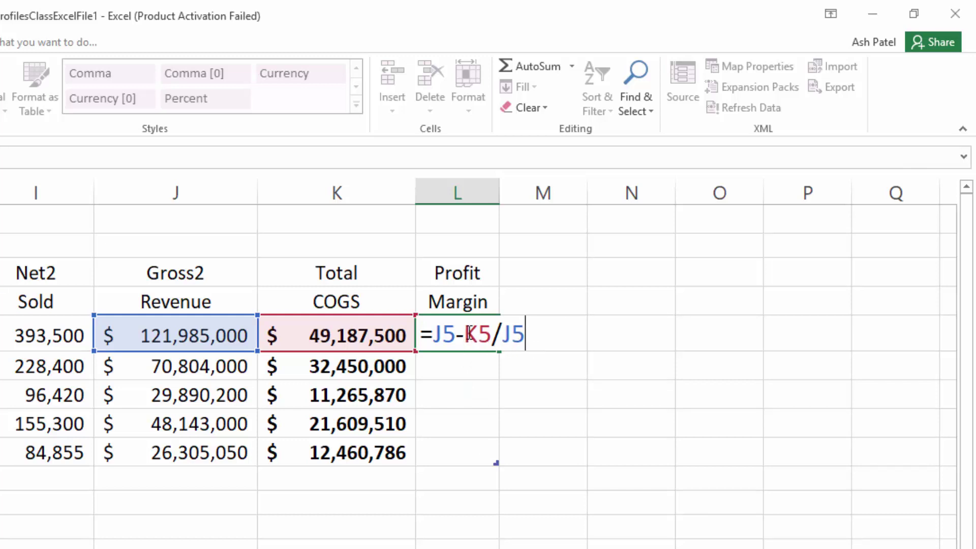
{"action": "left_click_drag", "start_coordinate": [465, 334], "coordinate": [526, 332]}
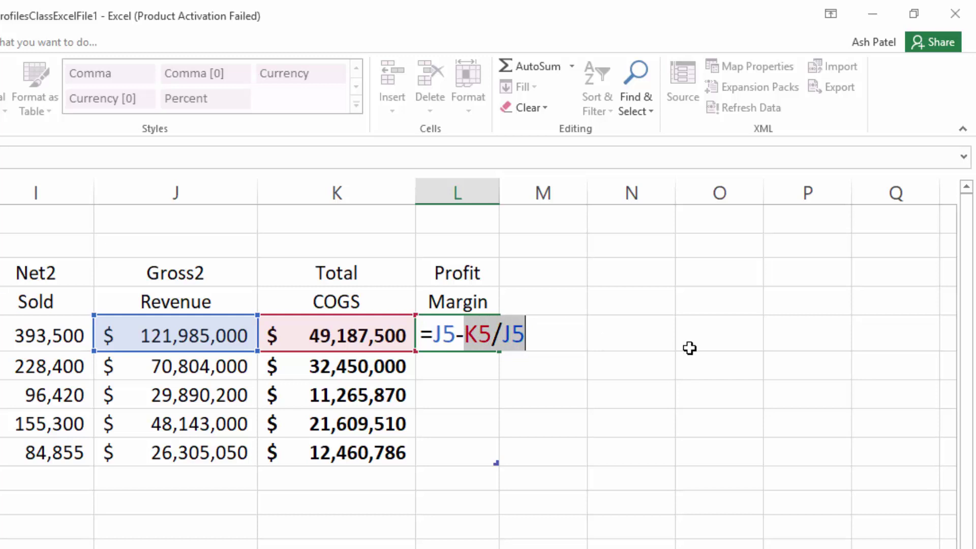
{"action": "key", "text": "Return"}
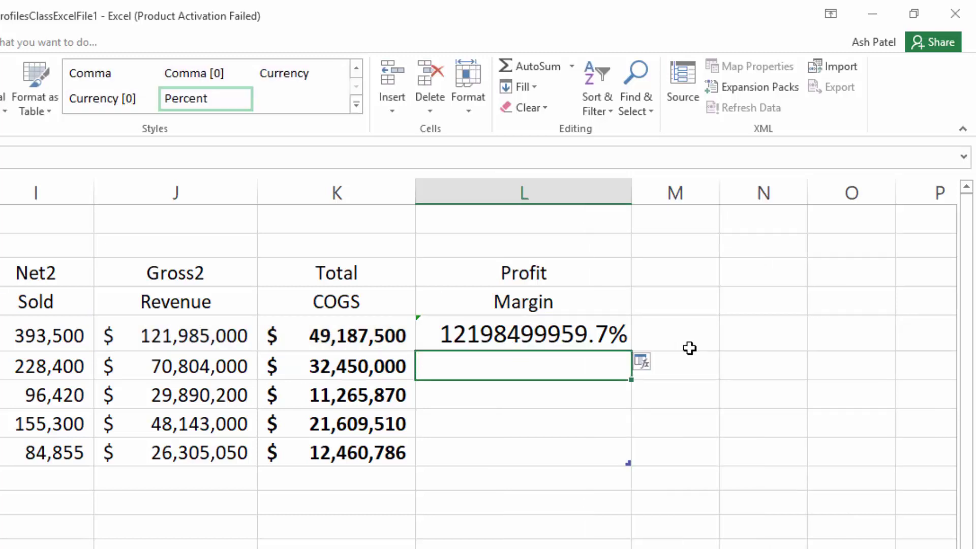
{"action": "left_click", "coordinate": [604, 333]}
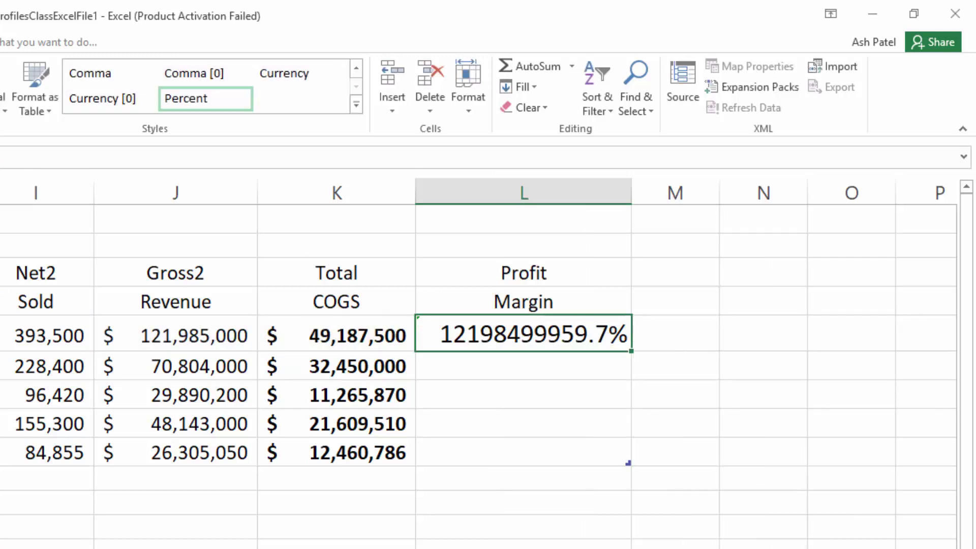
{"action": "key", "text": "ctrl+shift+asciitilde"}
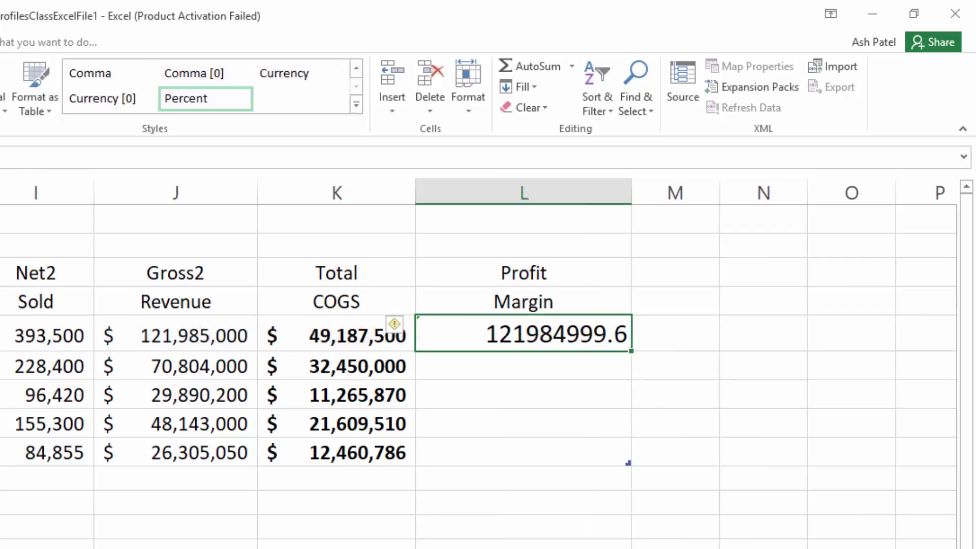
- Correct the L5 profit margin formula by bracketing the subtraction so it reads =(J5-K5)/J5
{"action": "double_click", "coordinate": [519, 334]}
{"action": "left_click_drag", "start_coordinate": [433, 334], "coordinate": [492, 329]}
{"action": "left_click", "coordinate": [495, 331]}
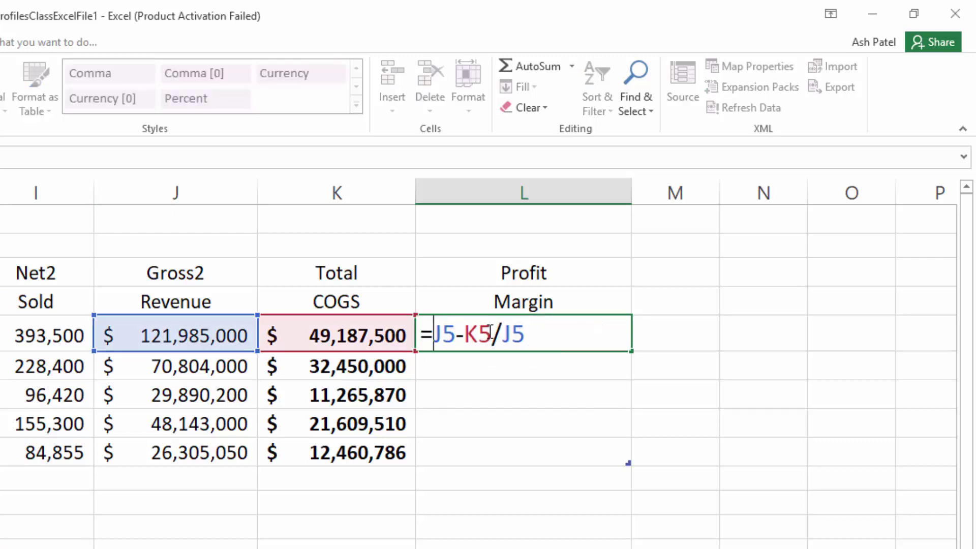
{"action": "key", "text": "Left"}
{"action": "key", "text": "Left"}
{"action": "key", "text": "Left"}
{"action": "key", "text": "Left"}
{"action": "key", "text": "Left"}
{"action": "type", "text": "("}
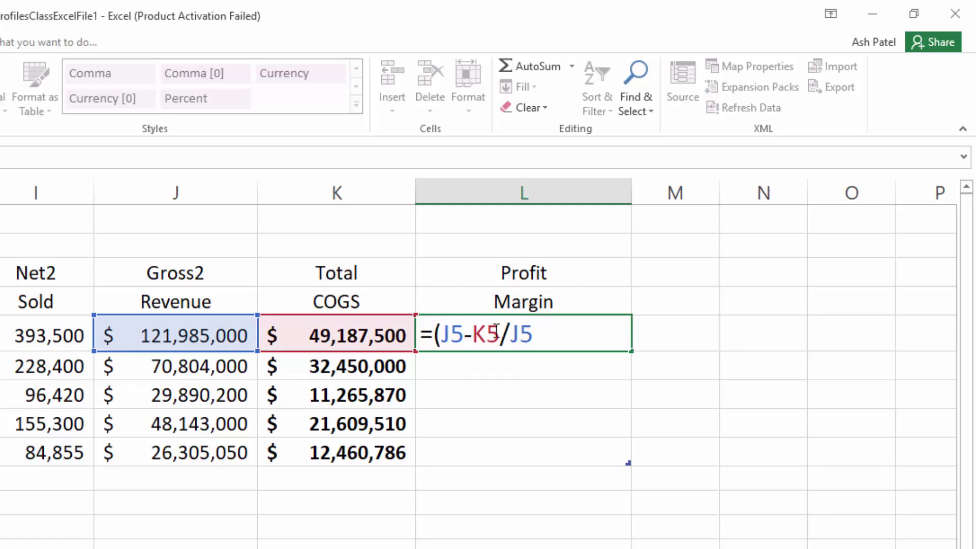
{"action": "key", "text": "Right"}
{"action": "key", "text": "Right"}
{"action": "key", "text": "Right"}
{"action": "key", "text": "Right"}
{"action": "key", "text": "Right"}
{"action": "type", "text": ")"}
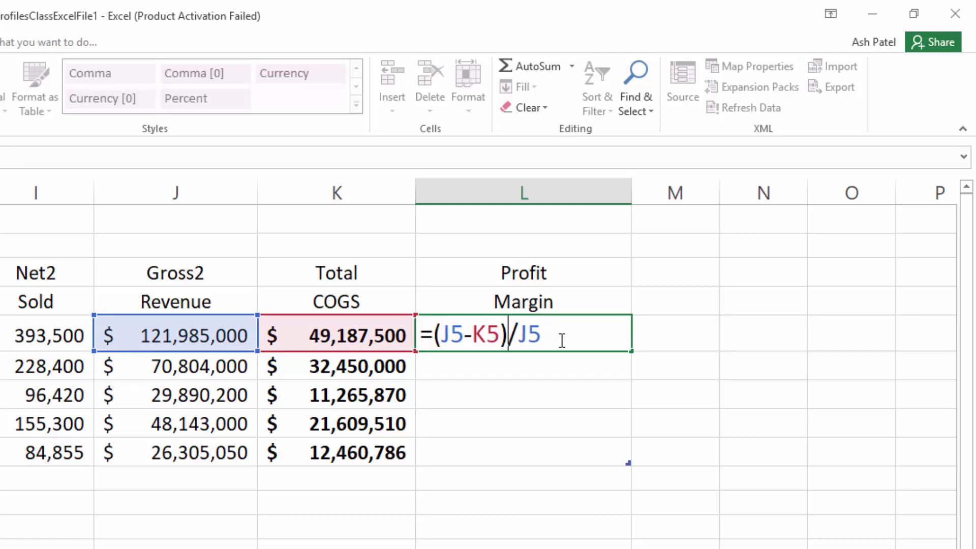
{"action": "left_click", "coordinate": [569, 329]}
{"action": "key", "text": "ctrl+Return"}
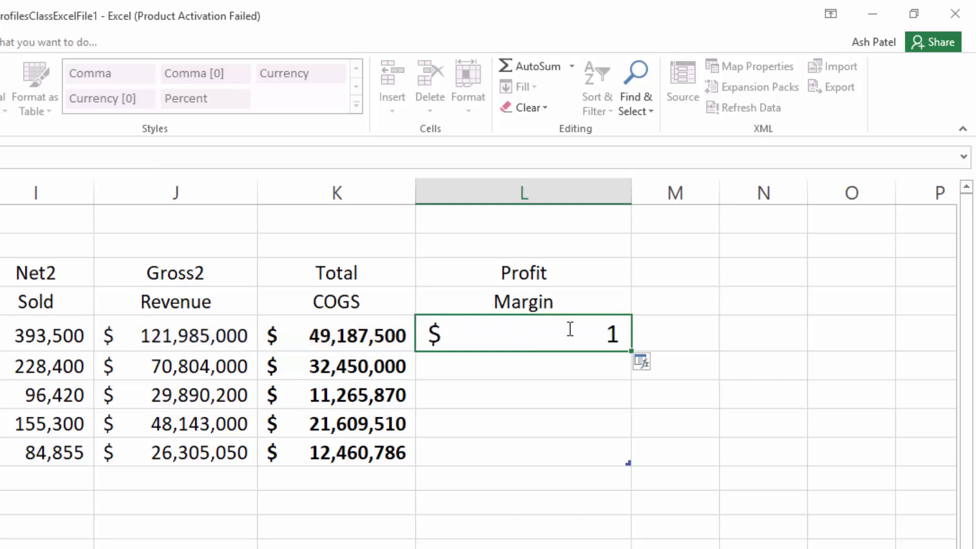
- Format L5 as a percentage with one decimal place and fill the formula down through L9
{"action": "left_click", "coordinate": [567, 328]}
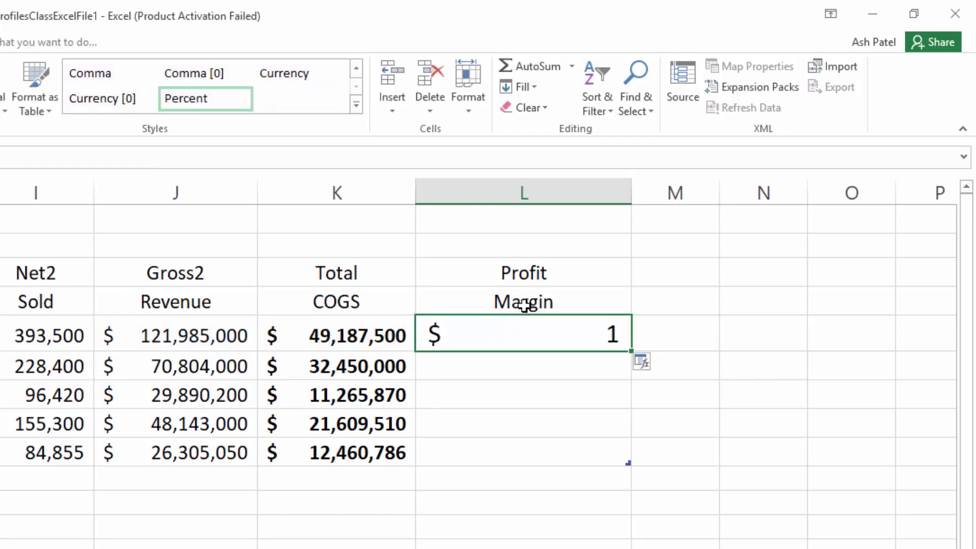
{"action": "key", "text": "ctrl+shift+5"}
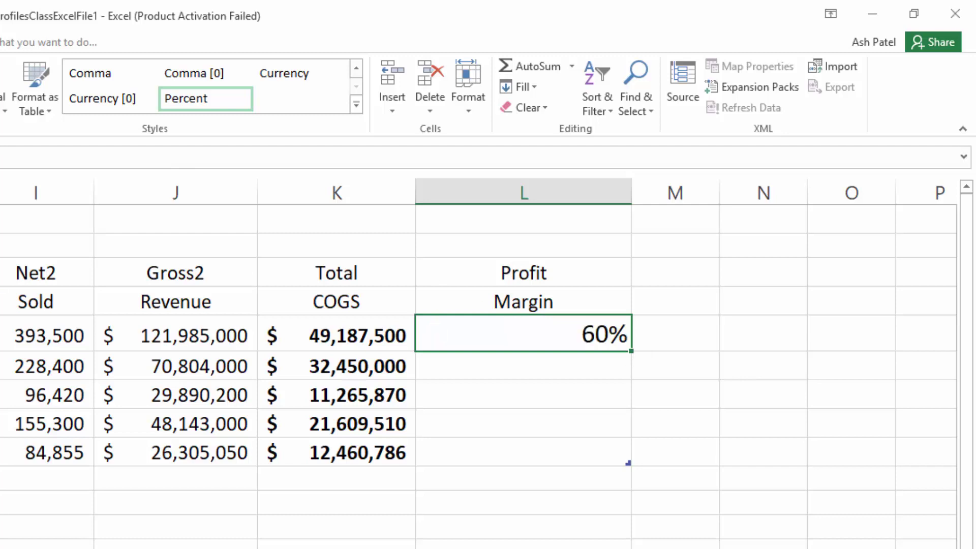
{"action": "key", "text": "alt+h"}
{"action": "key", "text": "0"}
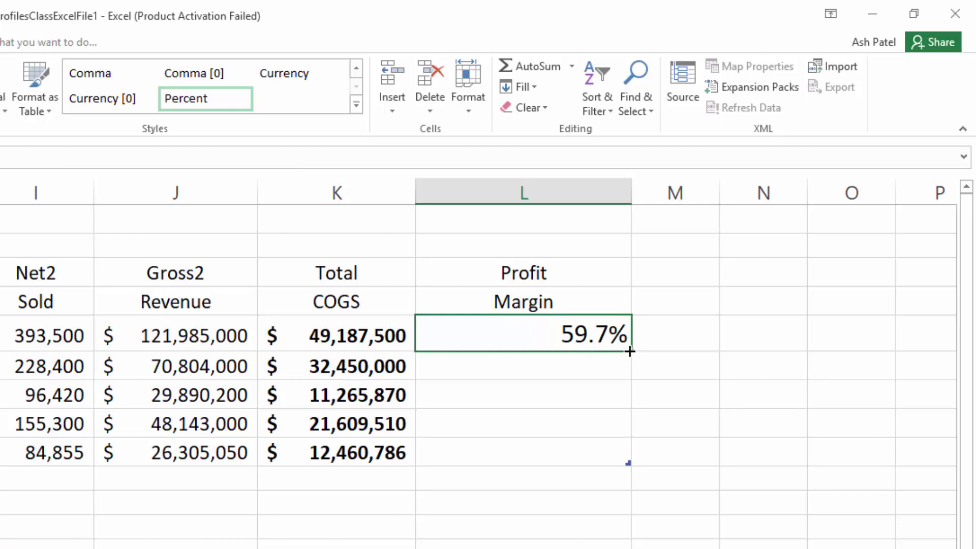
{"action": "left_click_drag", "start_coordinate": [630, 350], "coordinate": [630, 463]}
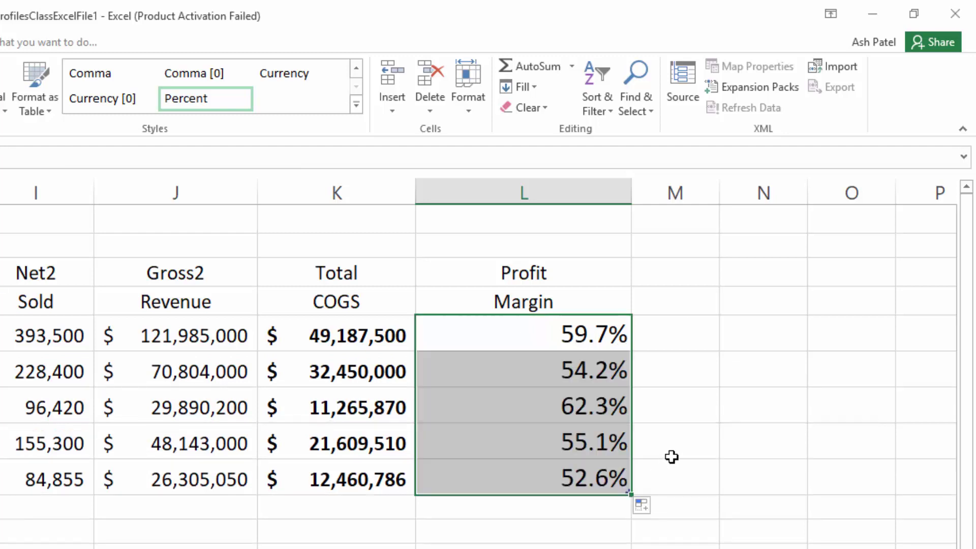
- Reduce the font size of L5:L9 by two increments and narrow column L to suit the percentages
{"action": "key", "text": "alt+h"}
{"action": "key", "text": "f"}
{"action": "key", "text": "k"}
{"action": "key", "text": "alt+h"}
{"action": "key", "text": "f"}
{"action": "key", "text": "k"}
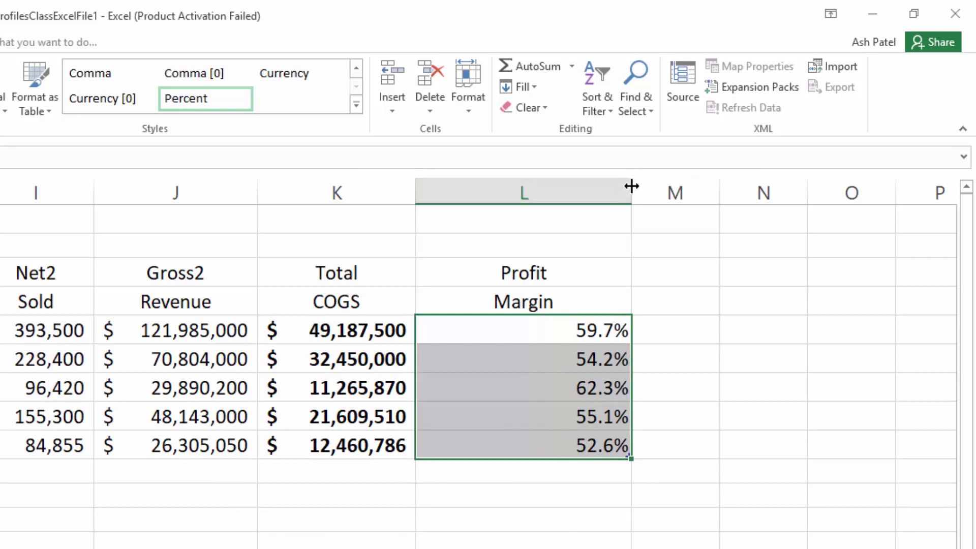
{"action": "left_click_drag", "start_coordinate": [631, 186], "coordinate": [521, 194]}
{"action": "left_click", "coordinate": [367, 519]}
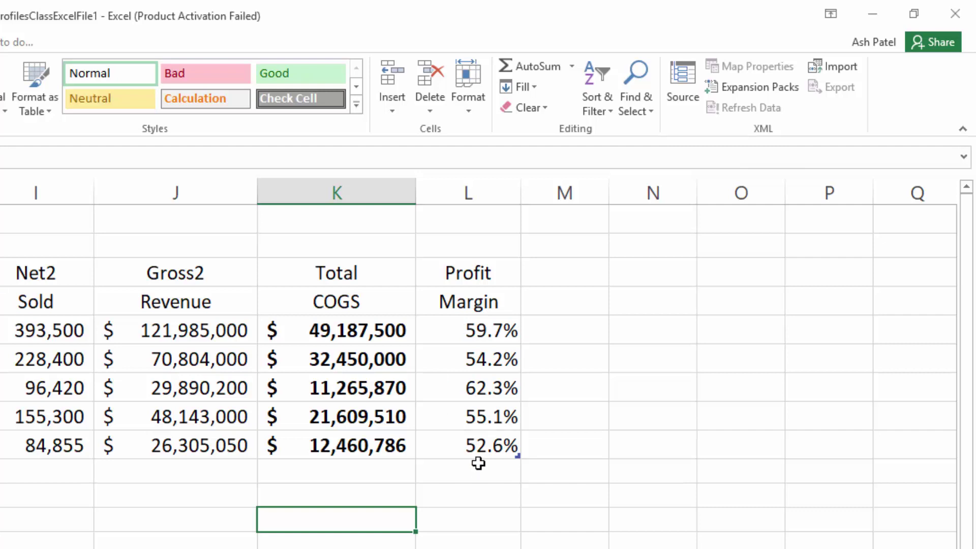
- Review the profit margin percentages in L5:L9 alongside the sales, revenue and COGS columns
{"action": "left_click", "coordinate": [465, 389]}
{"action": "scroll", "coordinate": [488, 356], "scroll_direction": "left", "scroll_amount": 2}
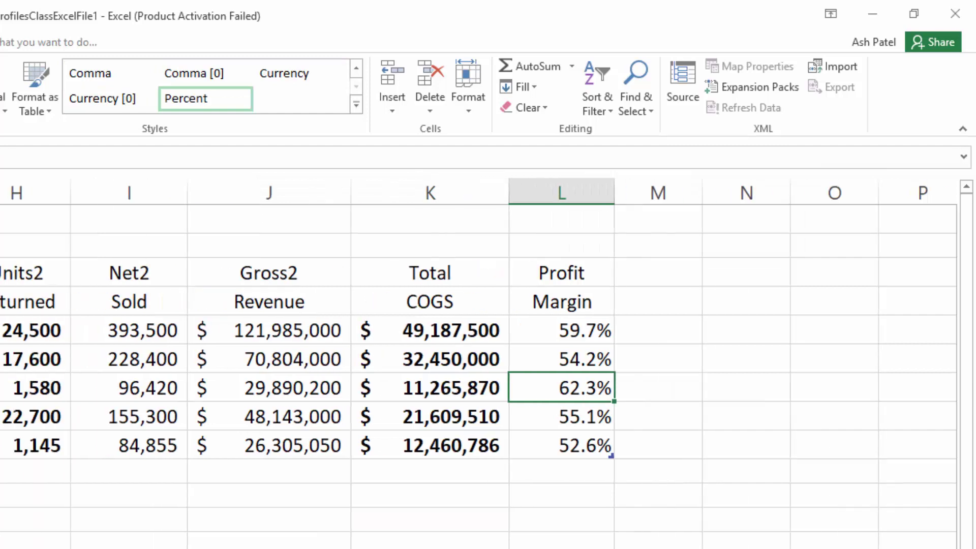
{"action": "scroll", "coordinate": [479, 363], "scroll_direction": "right", "scroll_amount": 1}
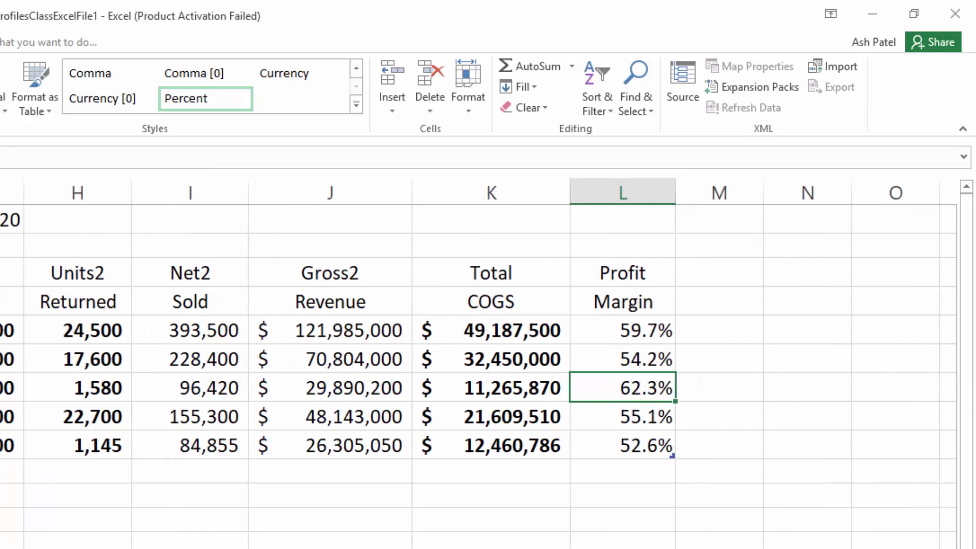
{"action": "scroll", "coordinate": [479, 363], "scroll_direction": "left", "scroll_amount": 1}
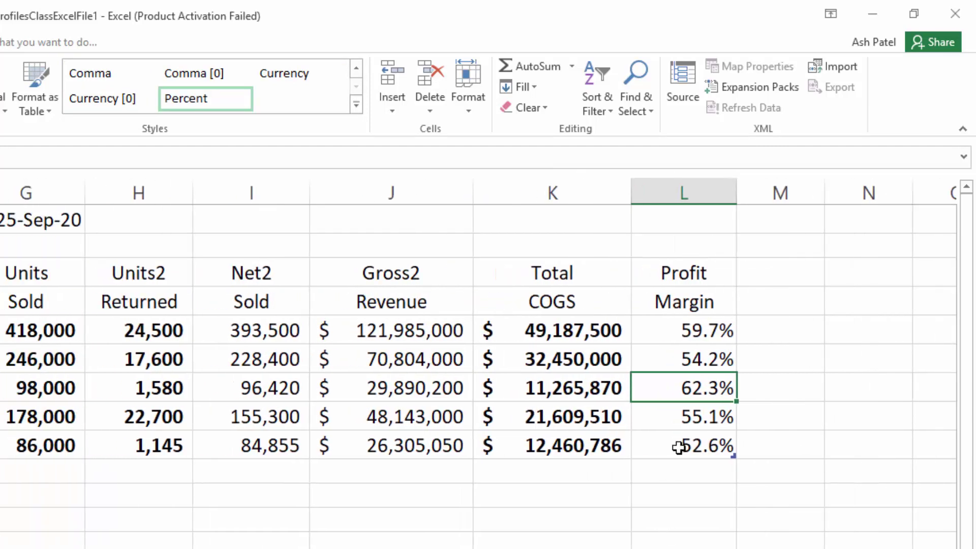
{"action": "left_click", "coordinate": [670, 331]}
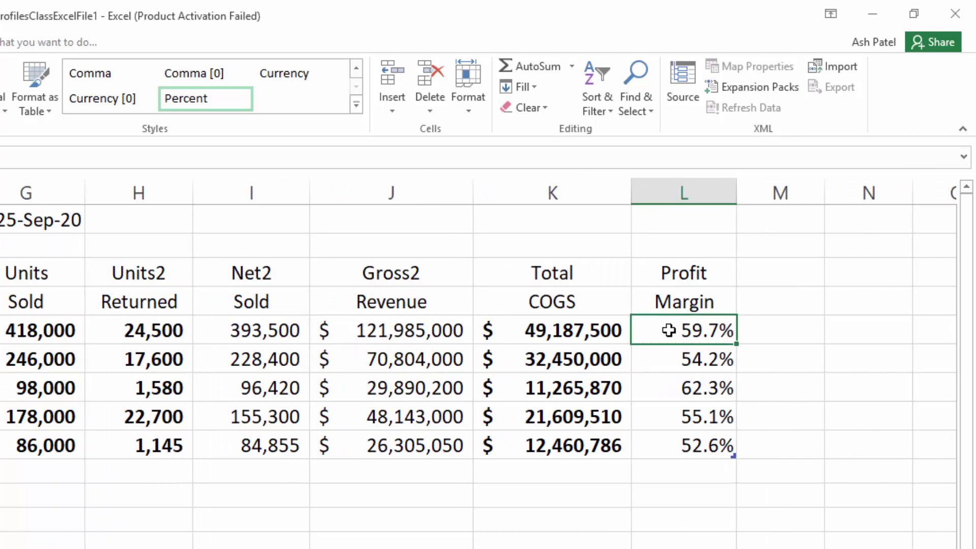
{"action": "left_click_drag", "start_coordinate": [669, 331], "coordinate": [671, 437]}
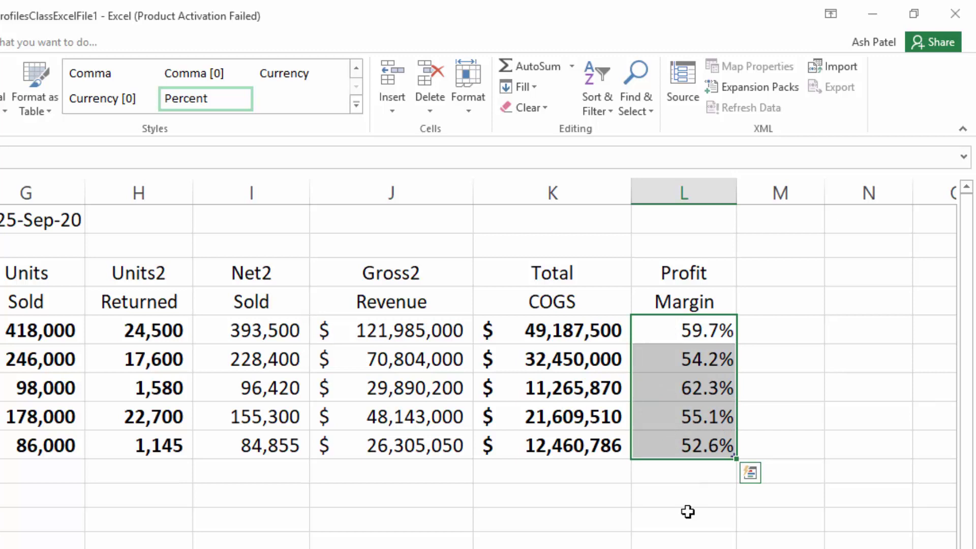
{"action": "left_click", "coordinate": [677, 524]}
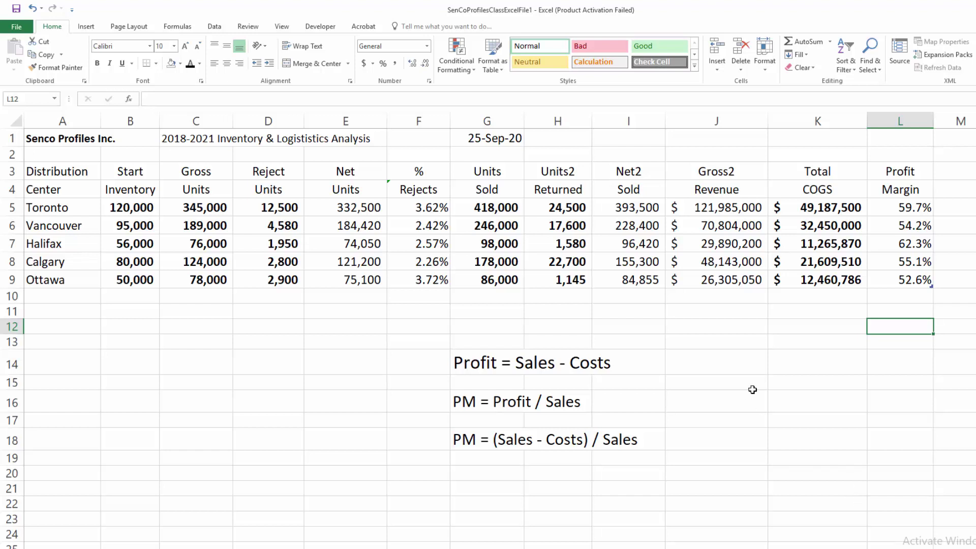
- Calculate =1.85/1.13 as a scratch formula in J14 and clear the cell
{"action": "left_click", "coordinate": [751, 368]}
{"action": "type", "text": "=1"}
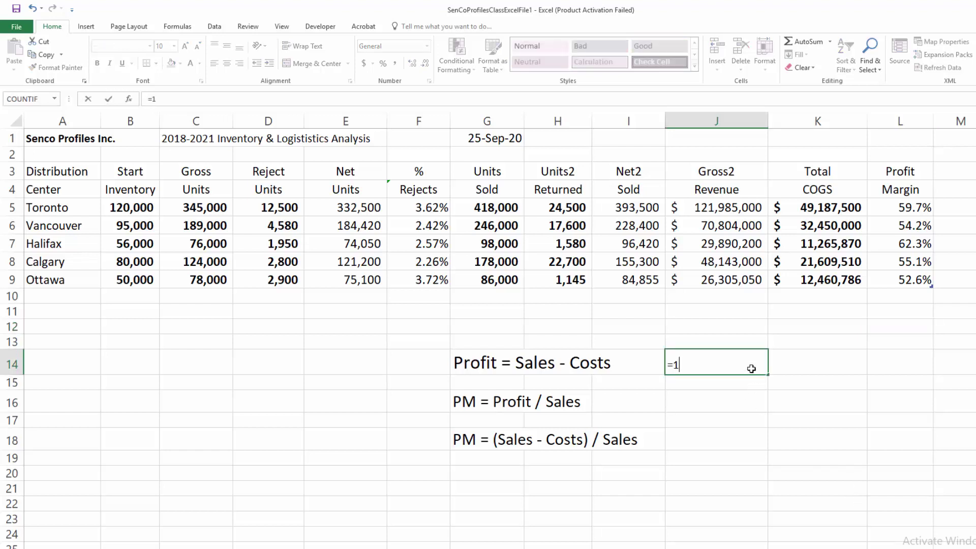
{"action": "type", "text": ".85/1.13"}
{"action": "key", "text": "Return"}
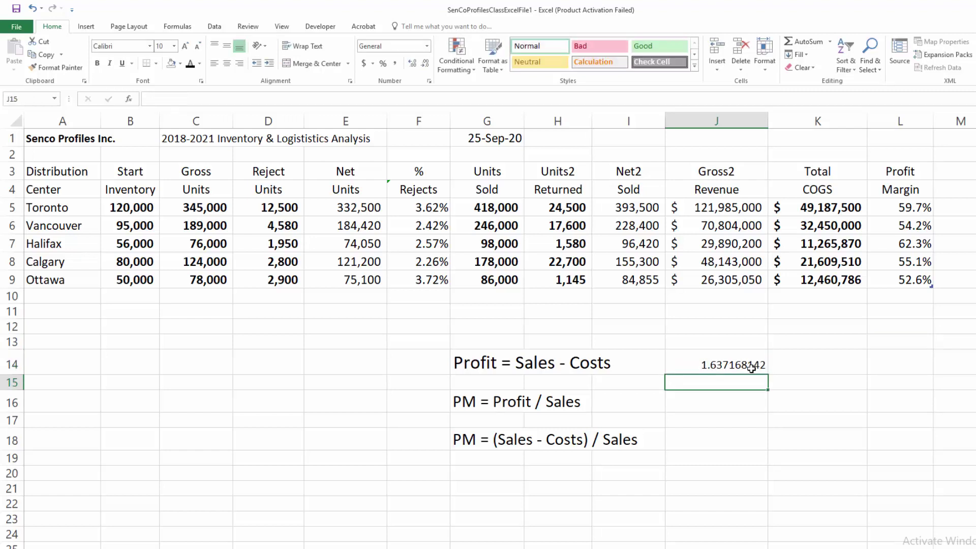
{"action": "left_click", "coordinate": [751, 369]}
{"action": "key", "text": "Delete"}
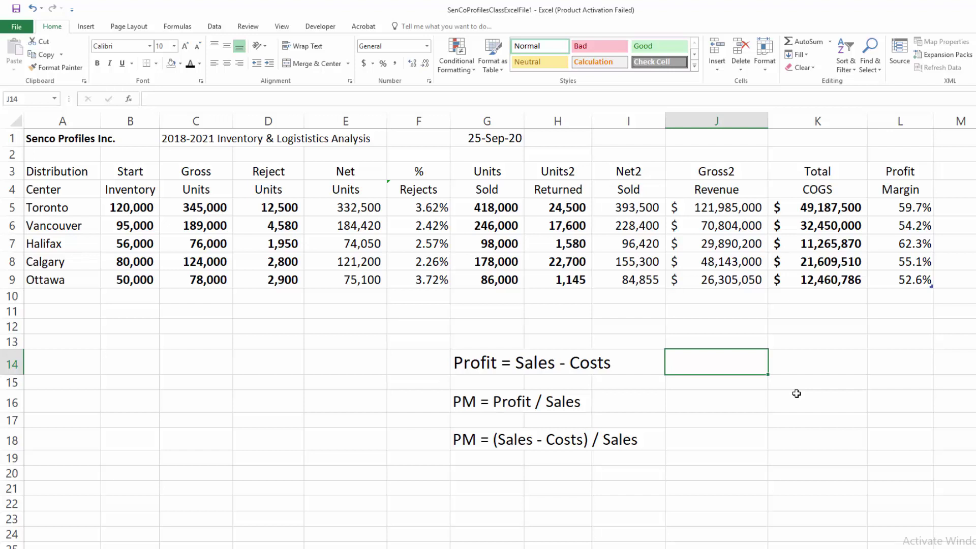
- Calculate the example profit in J14 with the formula =1.64-0.32
{"action": "type", "text": "="}
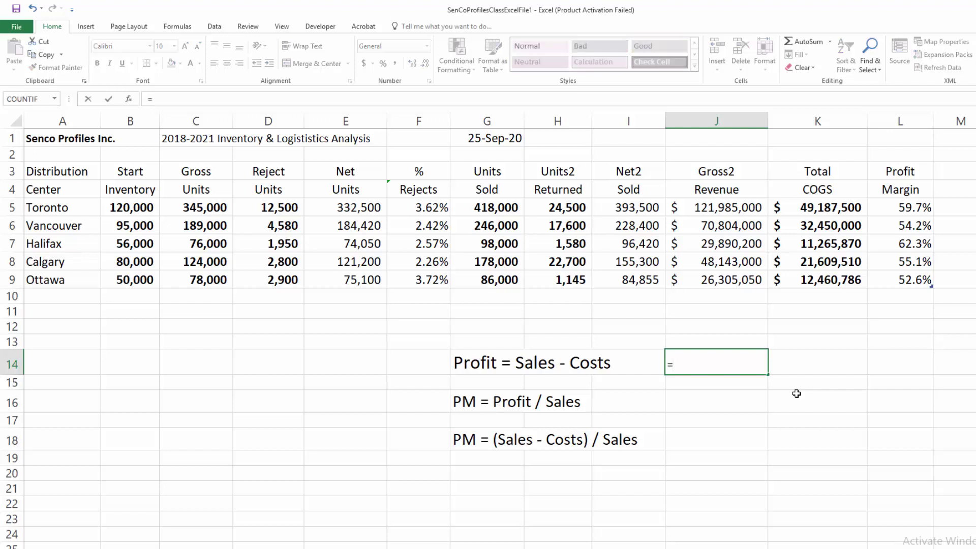
{"action": "type", "text": ".32"}
{"action": "key", "text": "Escape"}
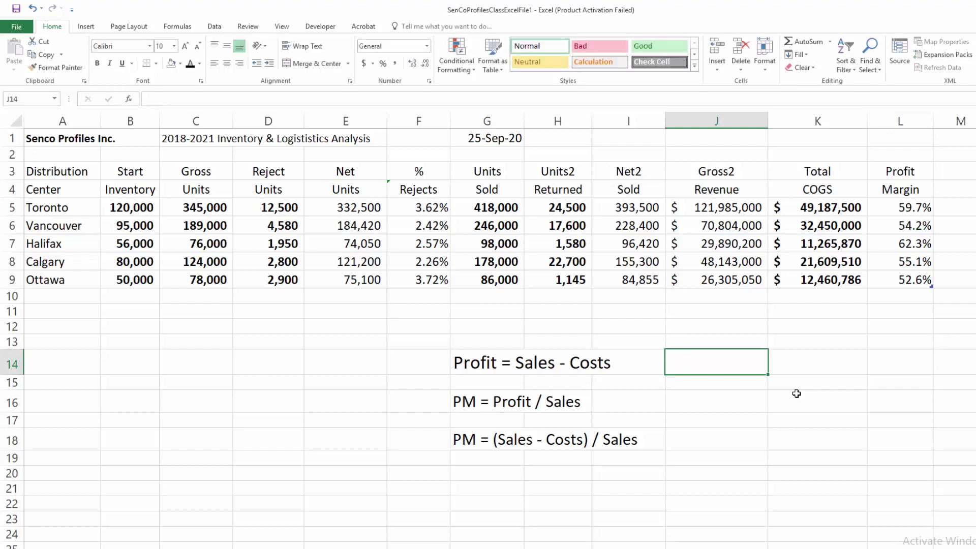
{"action": "type", "text": "=1.64"}
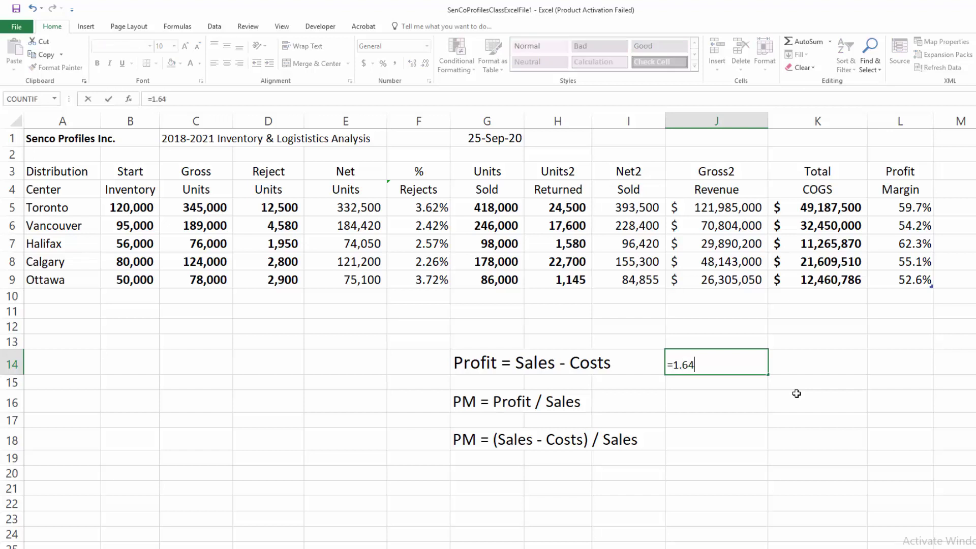
{"action": "type", "text": "-"}
{"action": "type", "text": "0.32"}
{"action": "key", "text": "Return"}
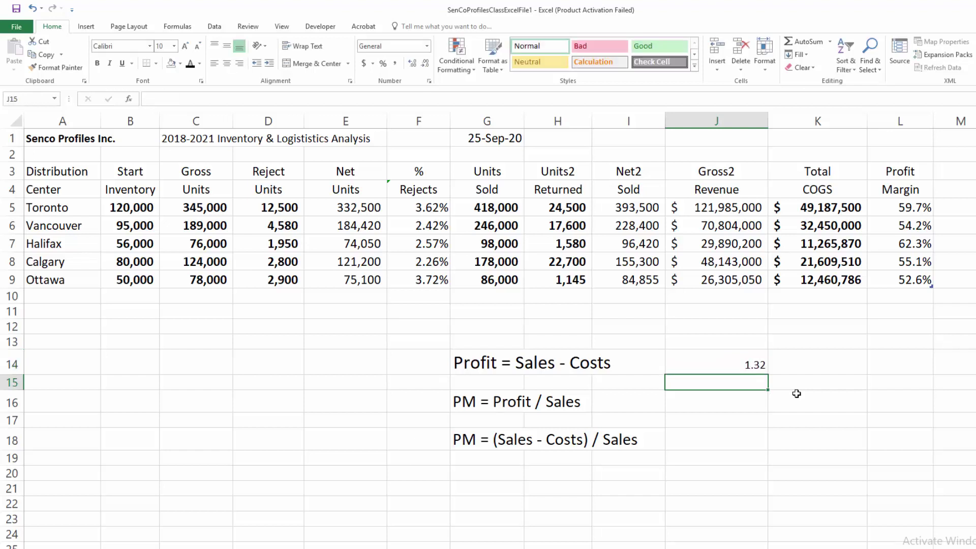
- Calculate the example profit margin in J14 with =1.32/1.64 and clear the cell
{"action": "left_click", "coordinate": [744, 365]}
{"action": "type", "text": "="}
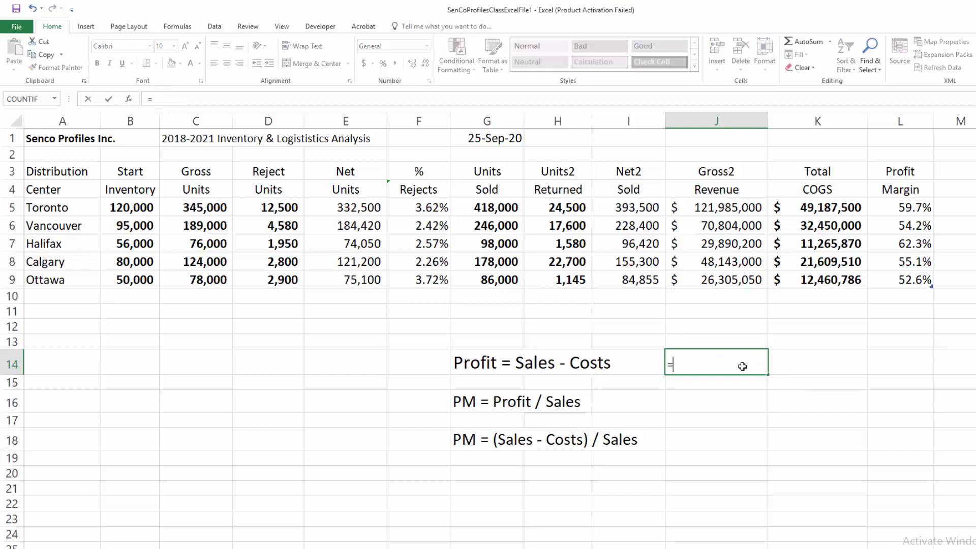
{"action": "type", "text": "1.32/1.64"}
{"action": "key", "text": "Return"}
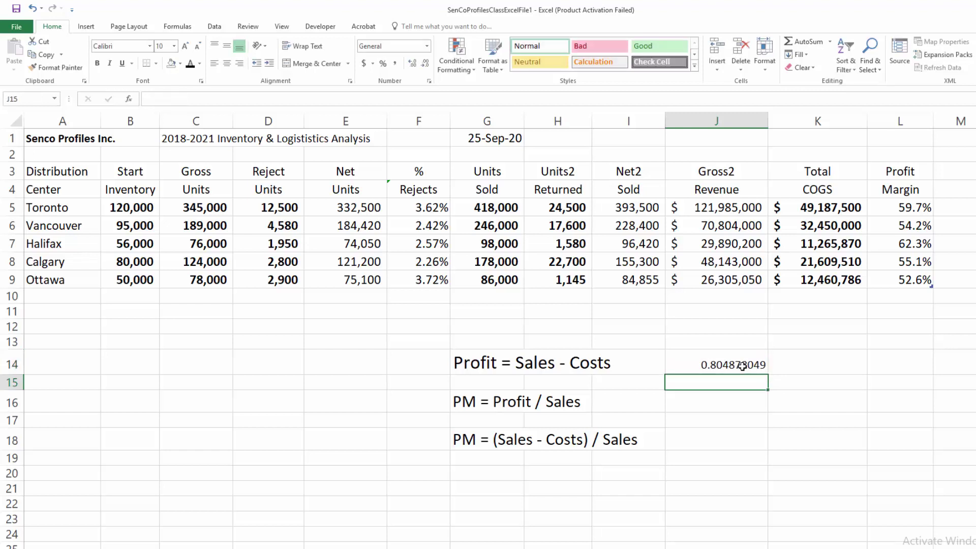
{"action": "left_click", "coordinate": [743, 366]}
{"action": "key", "text": "Delete"}
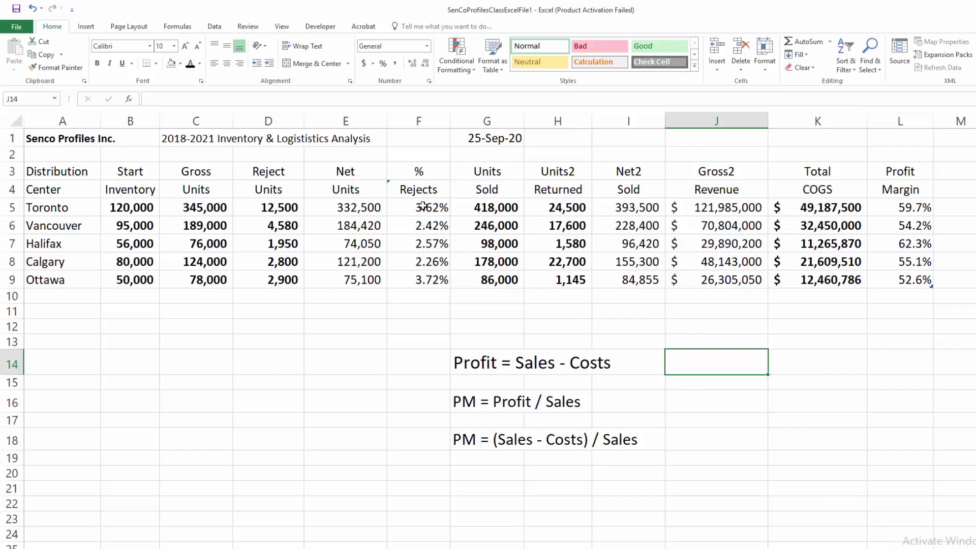
{"action": "left_click_drag", "start_coordinate": [425, 207], "coordinate": [422, 262]}
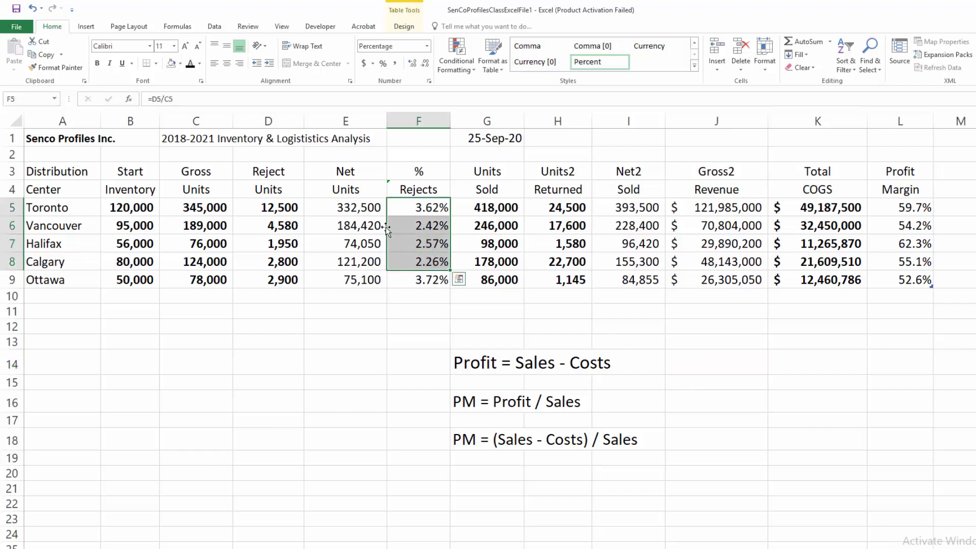
{"action": "left_click", "coordinate": [476, 209]}
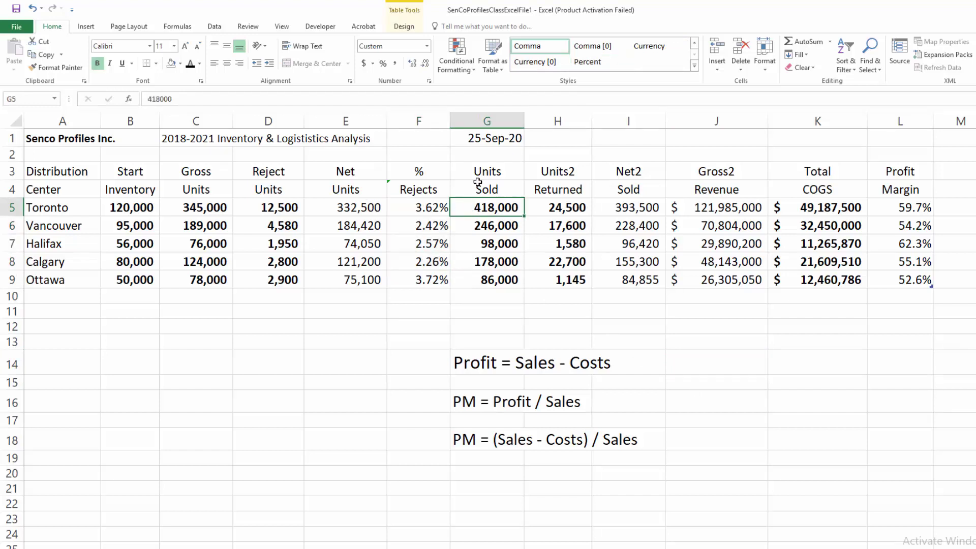
{"action": "left_click", "coordinate": [482, 142]}
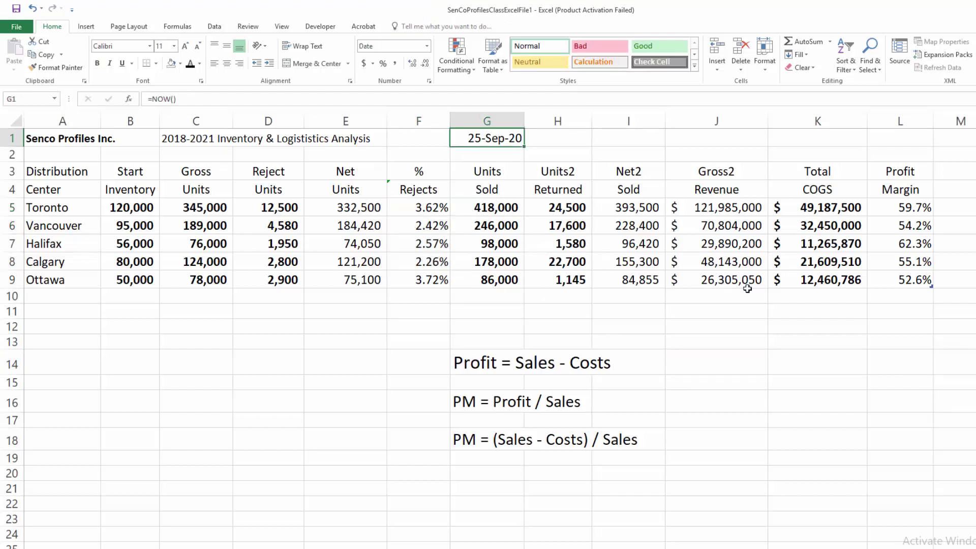